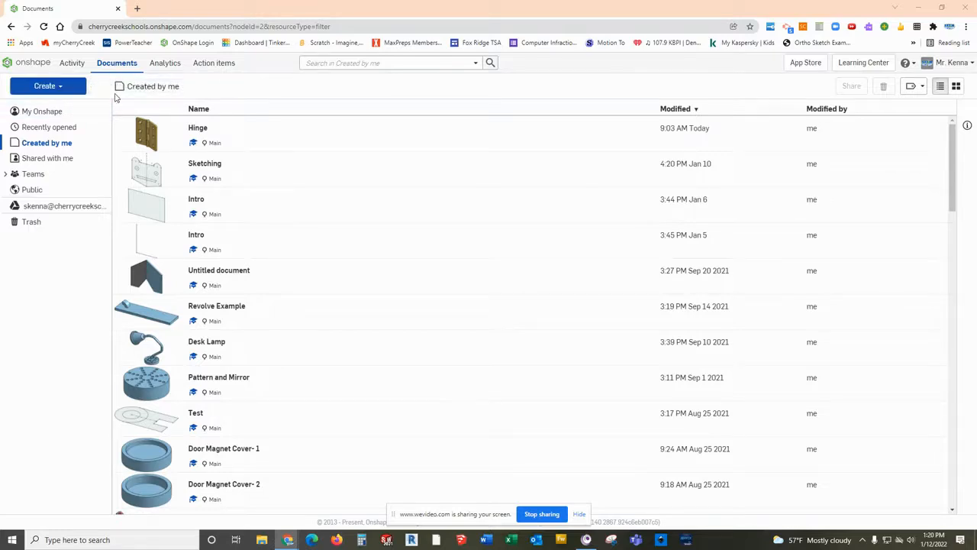
Step: Create a new document named "Coffee Cup"
left_click(56, 92)
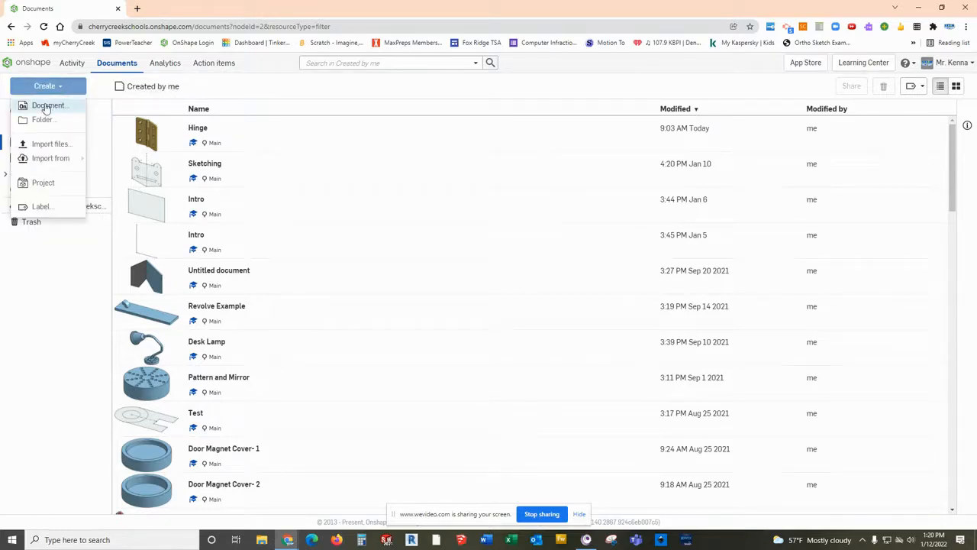
left_click(46, 107)
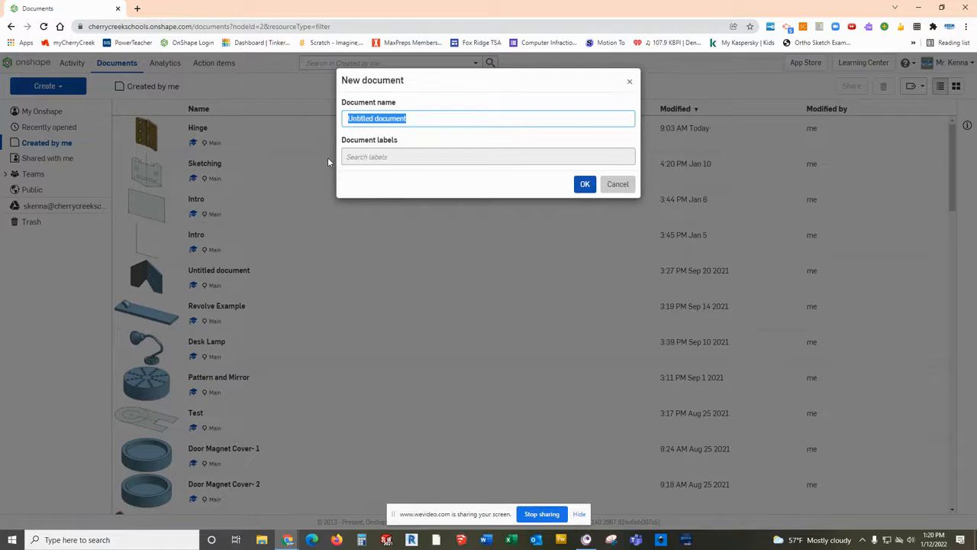
type("Coff")
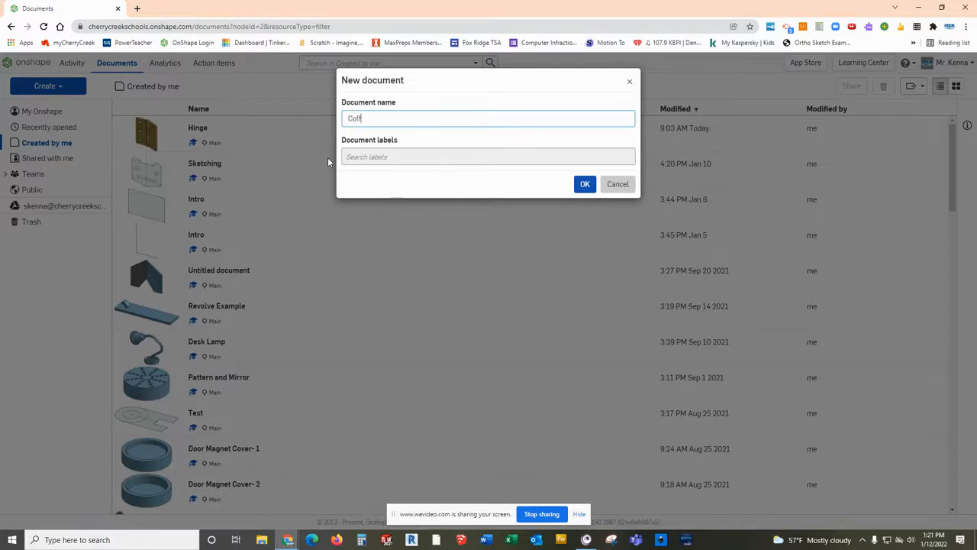
type("e Cup")
left_click(364, 119)
type("e")
left_click(585, 184)
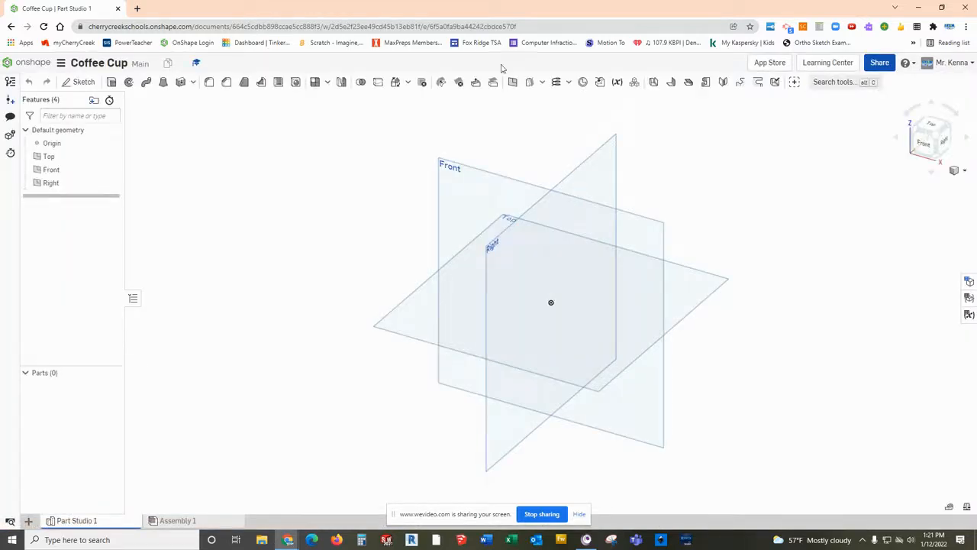
Step: Start a new sketch on the Front plane, viewed straight on from the front
left_click(478, 191)
left_click(922, 141)
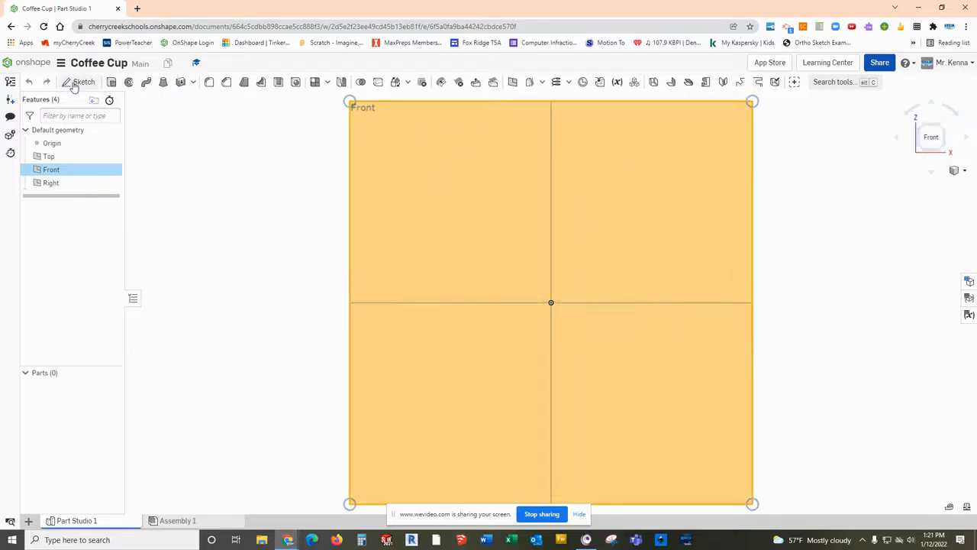
left_click(74, 82)
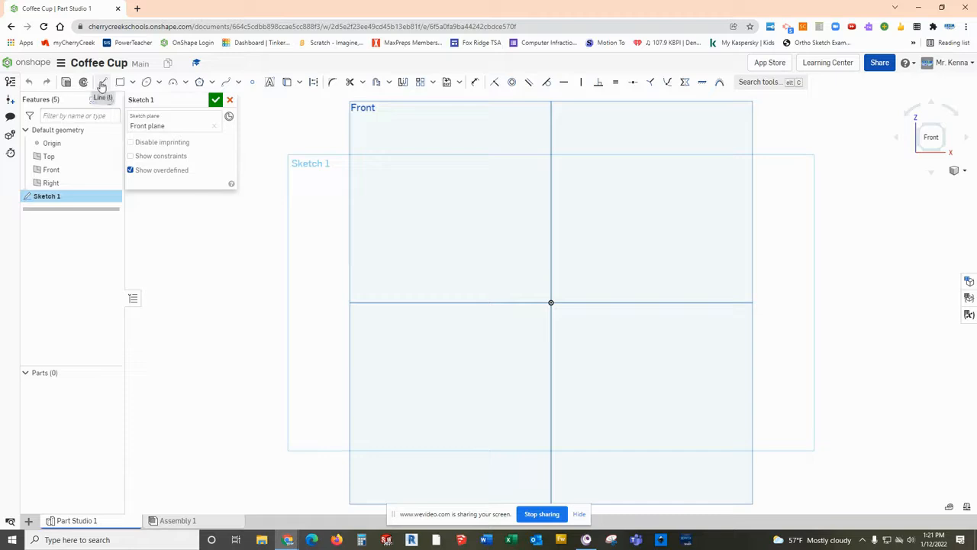
Step: Sketch a top horizontal line about 42 mm long, a vertical line about 60 mm down to the origin, and a bottom horizontal line about 24 mm long
left_click(103, 83)
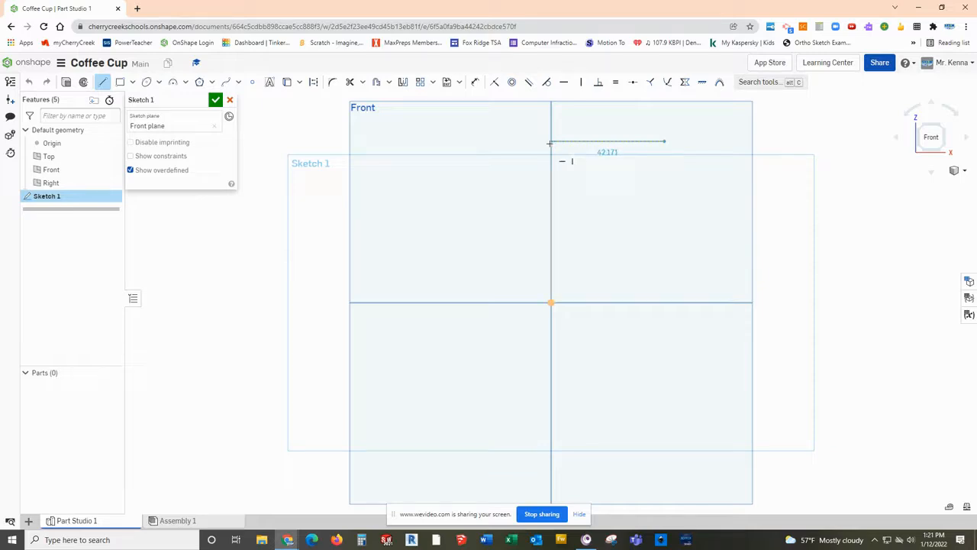
left_click(550, 142)
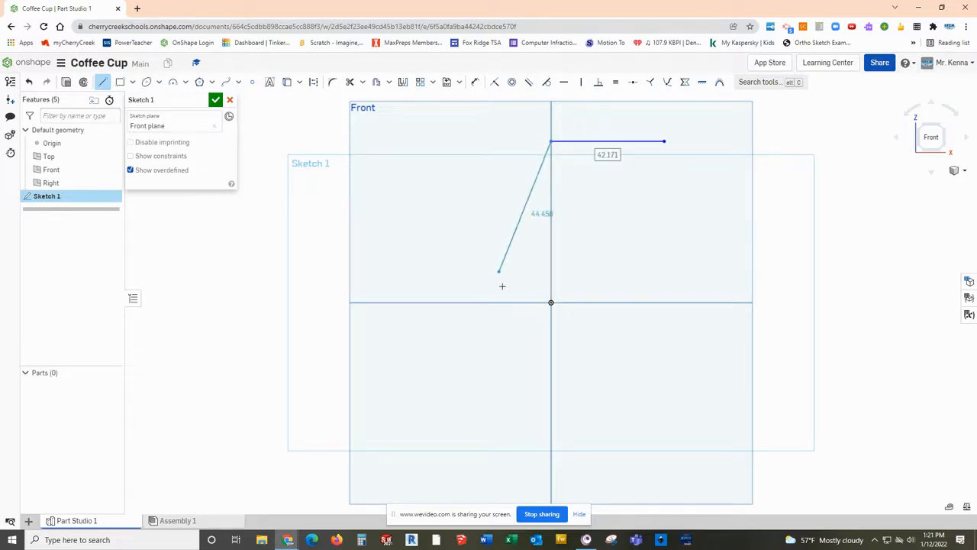
left_click(551, 302)
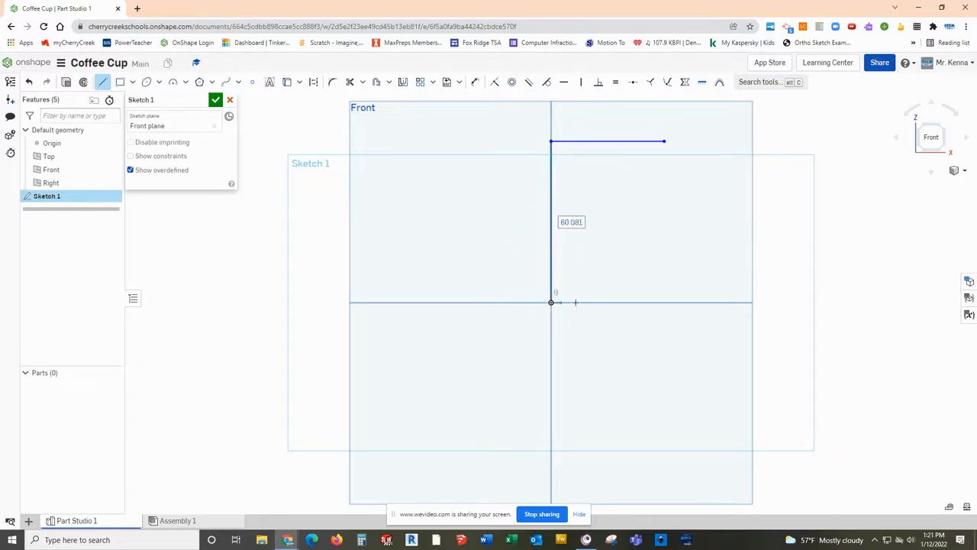
left_click(614, 301)
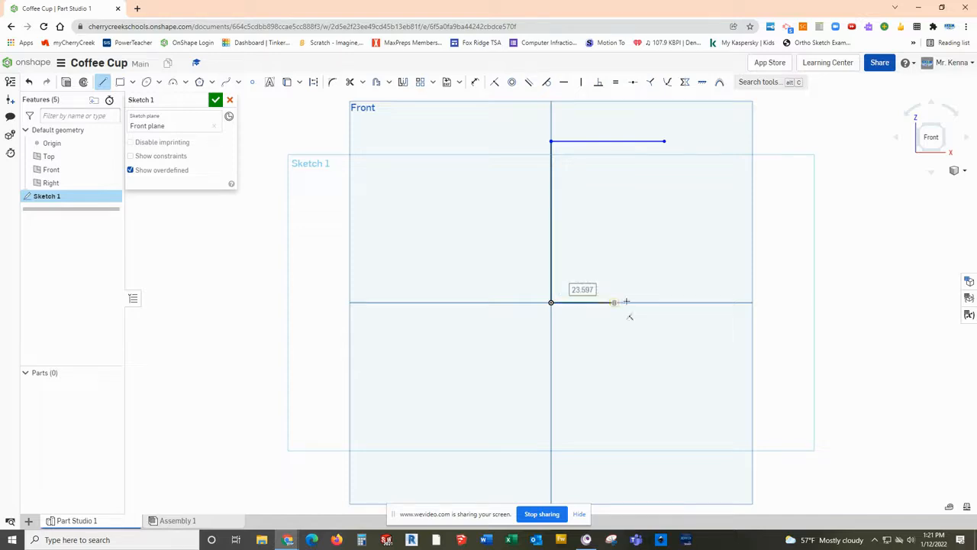
key("Escape")
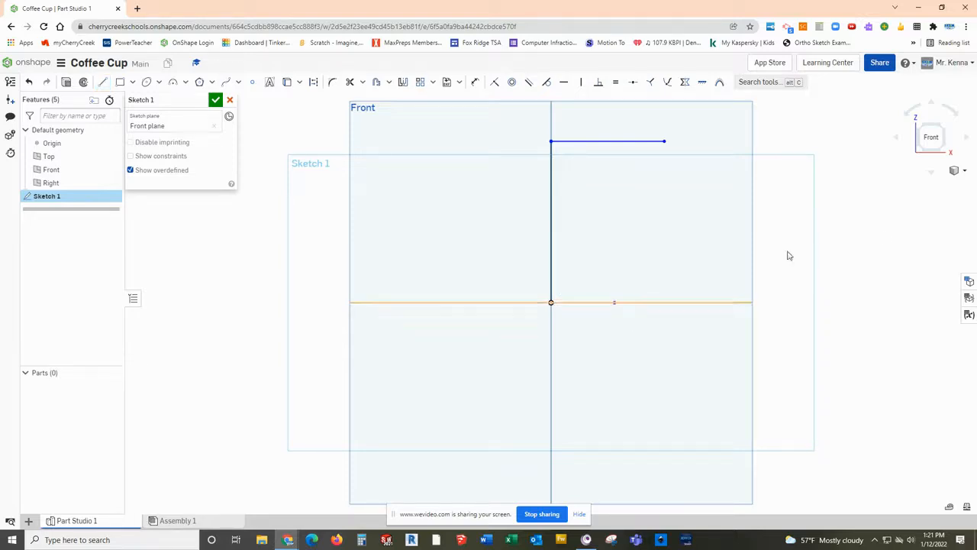
Step: Dimension the vertical line of the profile to 70 mm
left_click(475, 82)
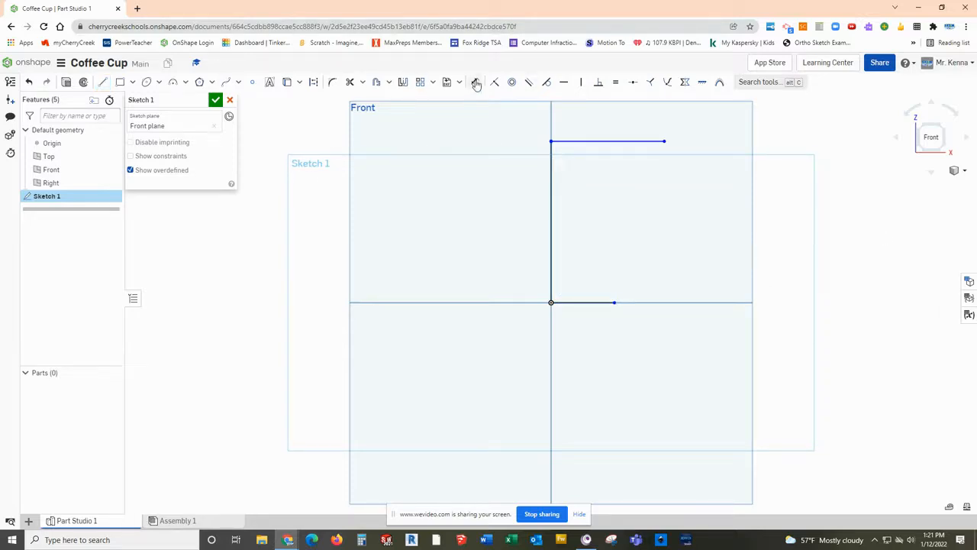
left_click(550, 220)
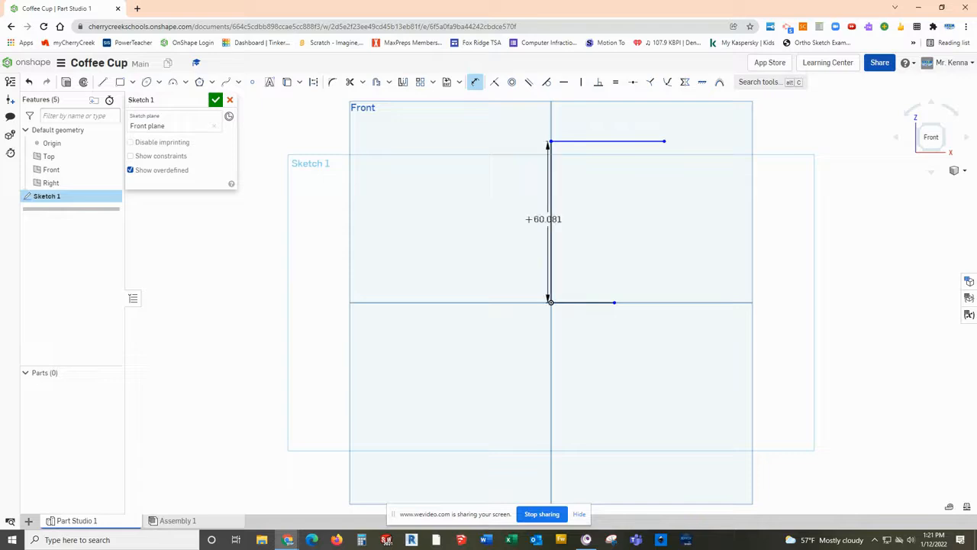
left_click(542, 221)
type("70")
key("Return")
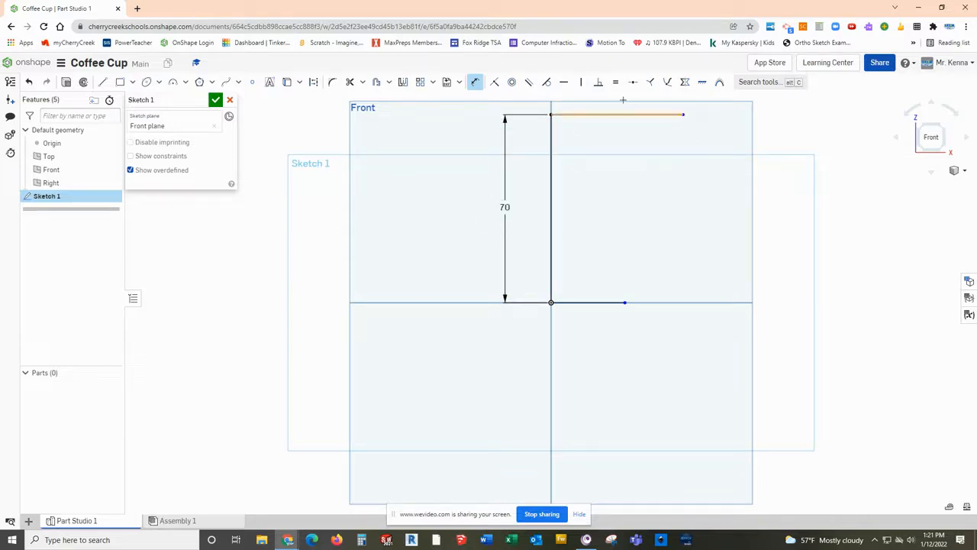
Step: Dimension the top horizontal line to 45 mm and the bottom horizontal line to 25 mm
left_click(585, 114)
left_click(595, 107)
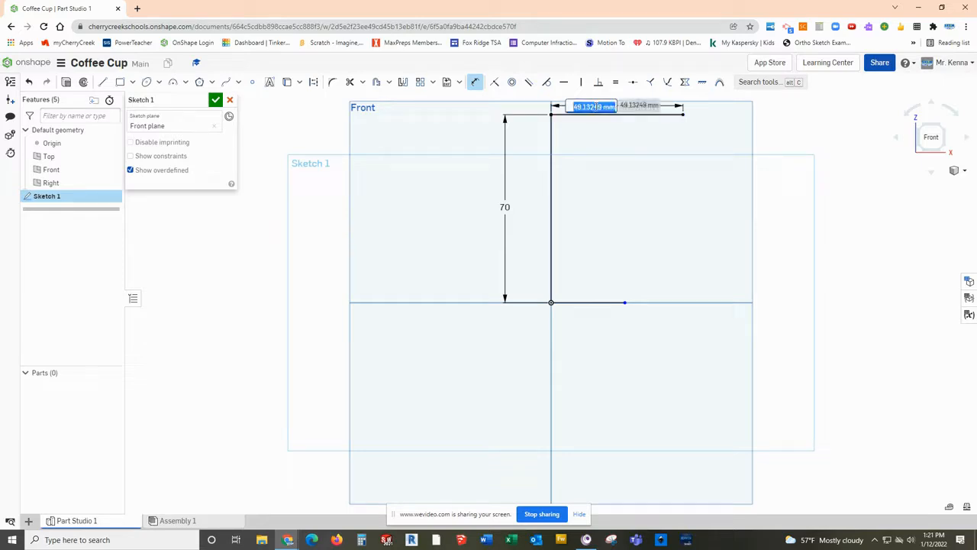
type("45")
key("Return")
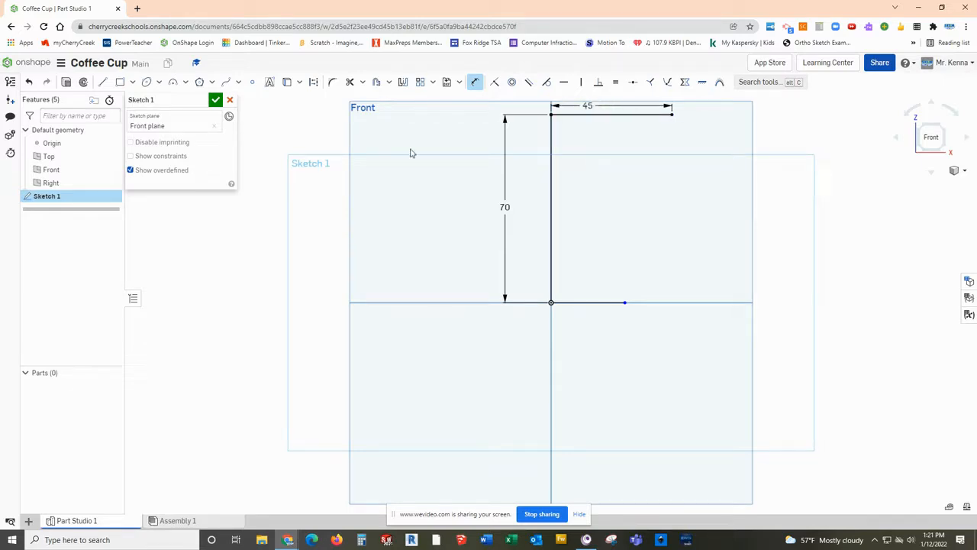
left_click(578, 303)
left_click(584, 339)
type("25")
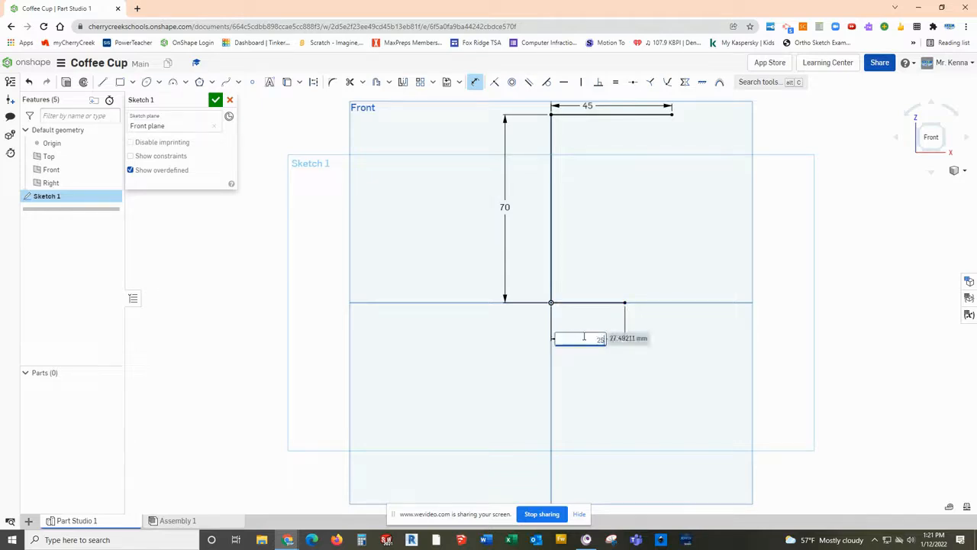
key("Return")
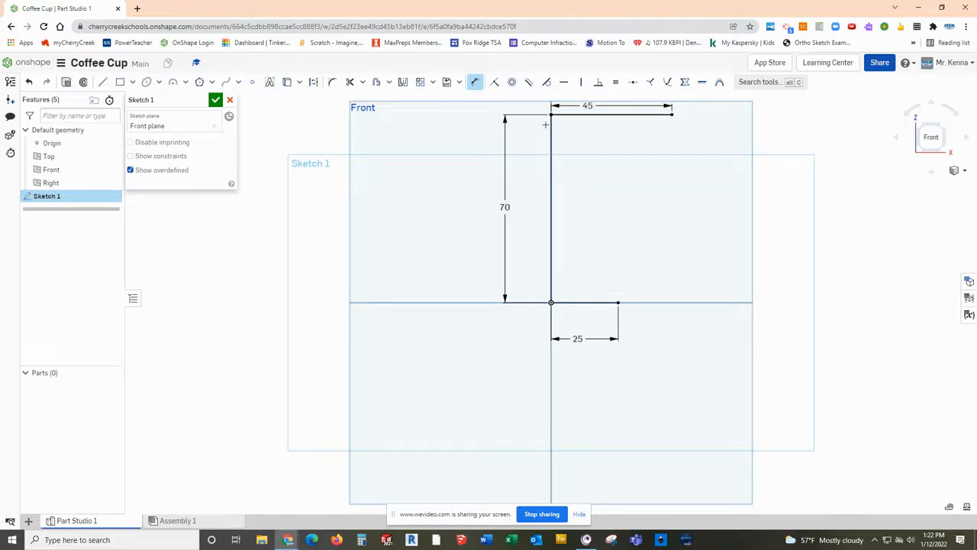
Step: Draw a vertical construction line about 93 mm long from the origin up past the top line of the profile
scroll(563, 155, "up", 2)
scroll(563, 155, "down", 6)
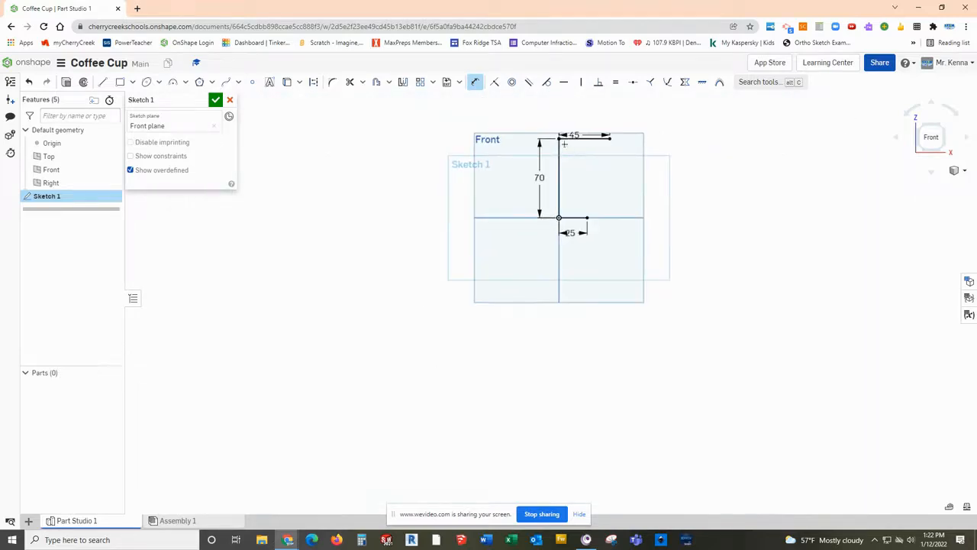
scroll(565, 114, "up", 2)
scroll(569, 127, "up", 3)
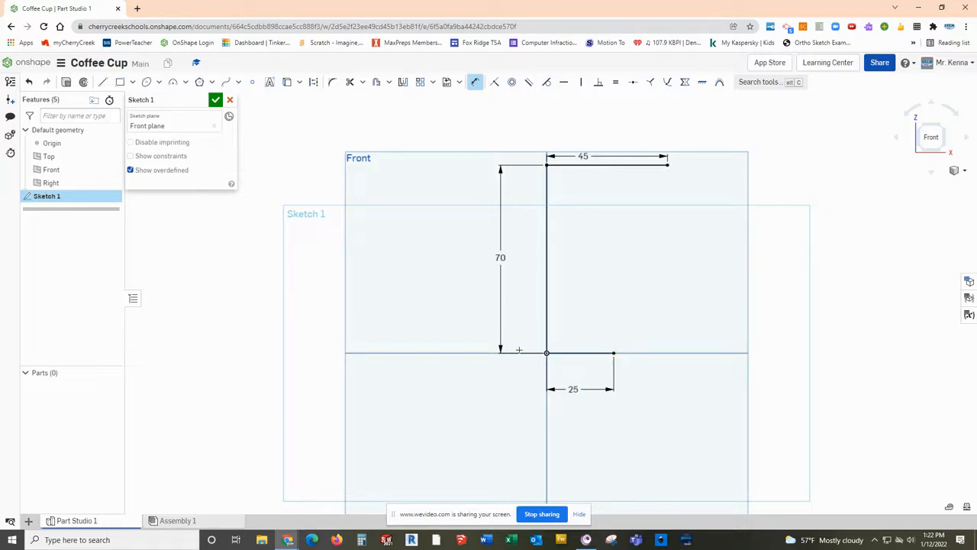
left_click(470, 81)
left_click(102, 81)
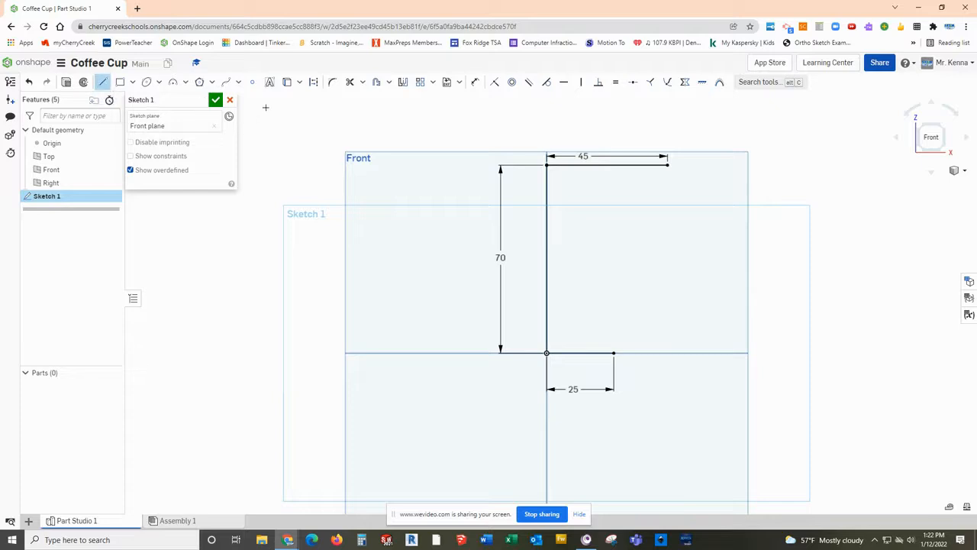
left_click(314, 82)
left_click(547, 353)
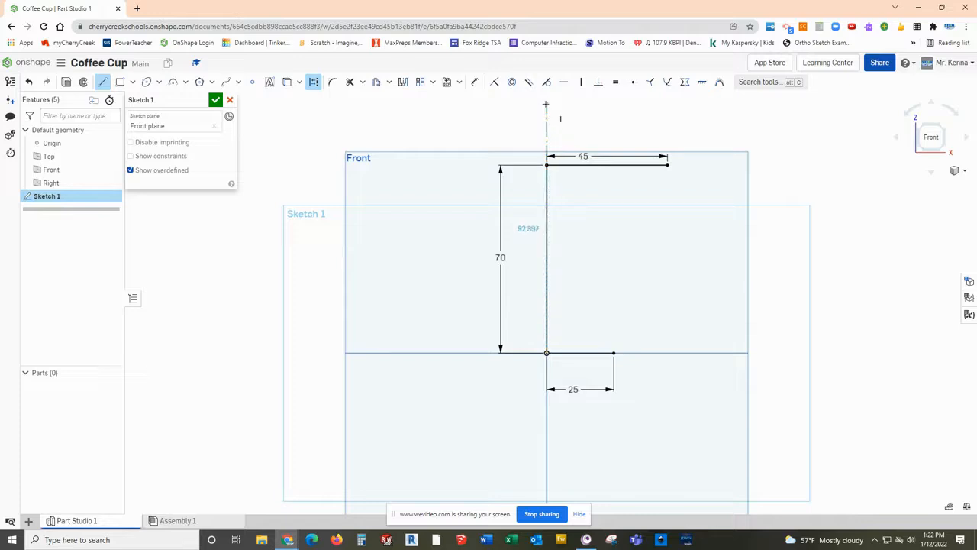
left_click(545, 104)
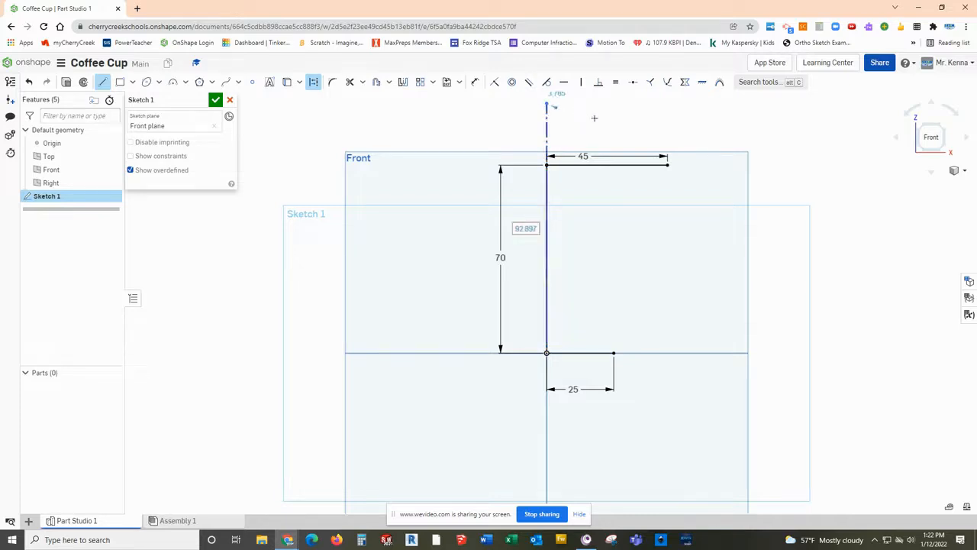
key("Escape")
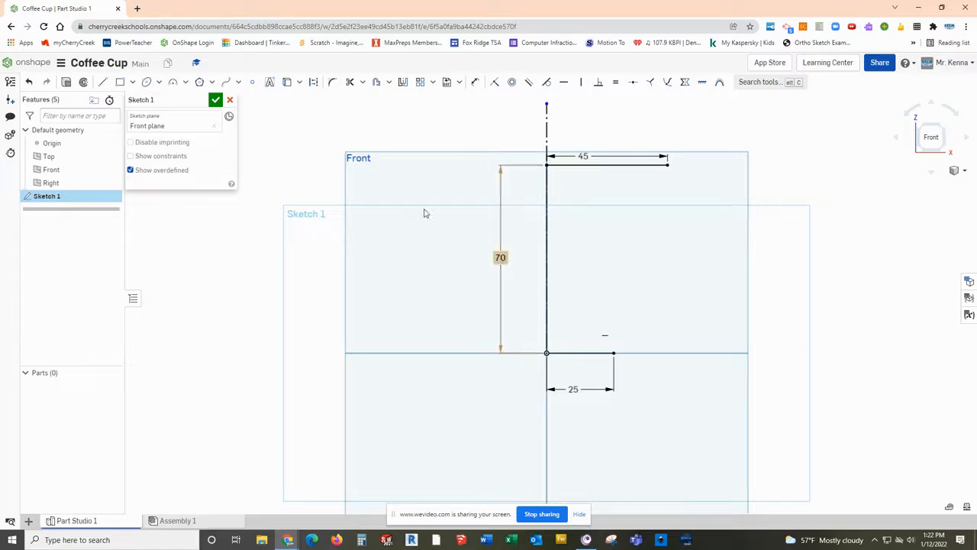
Step: Sketch a three-point arc of about 32 mm radius, bulging outward and upward from the free end of the 25 mm bottom line
left_click(172, 82)
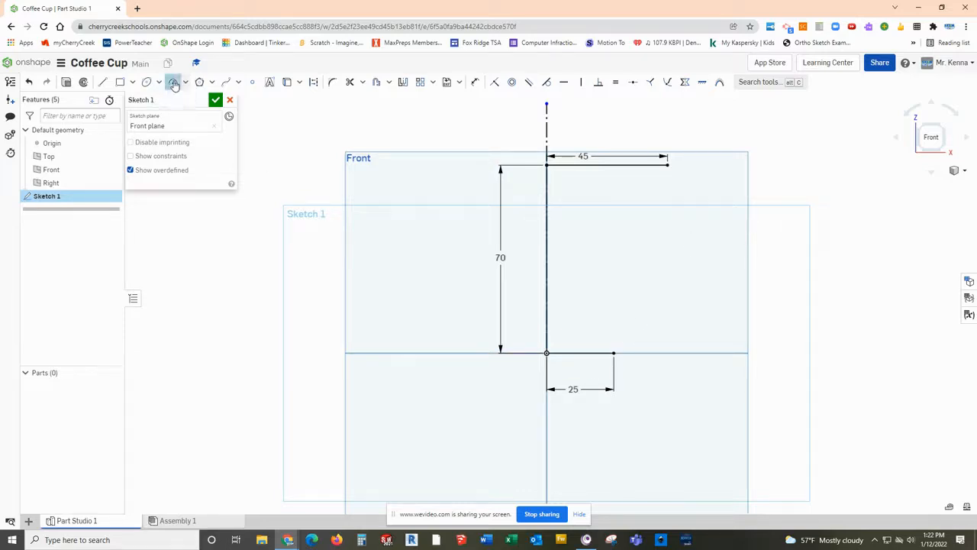
left_click(614, 352)
left_click(656, 283)
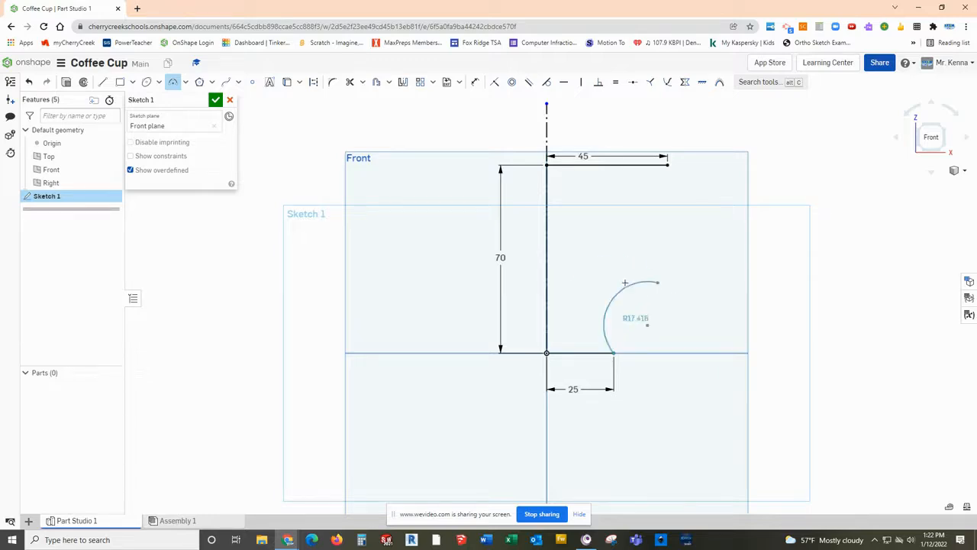
left_click(645, 322)
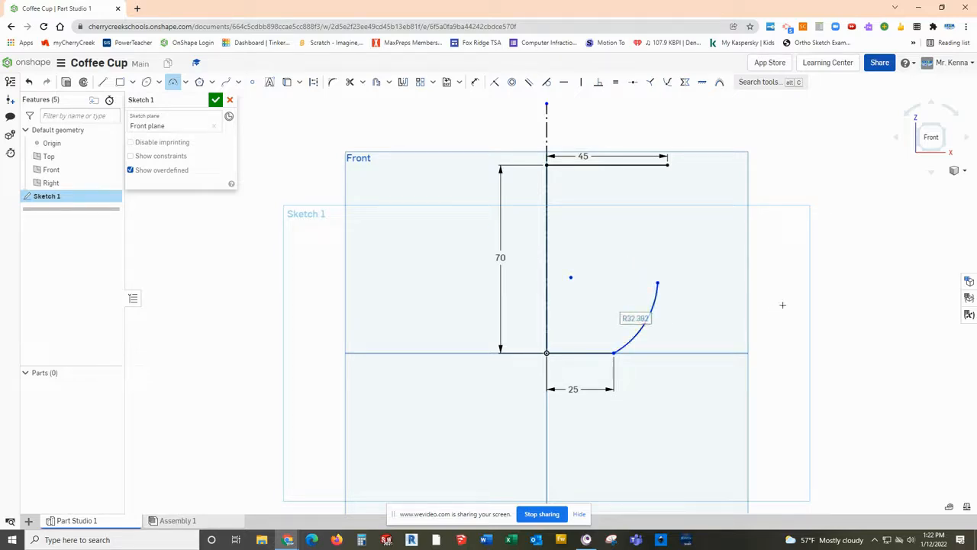
Step: Close the profile with a line about 44 mm long from the arc's upper end to the free end of the top line
left_click(102, 81)
left_click(657, 283)
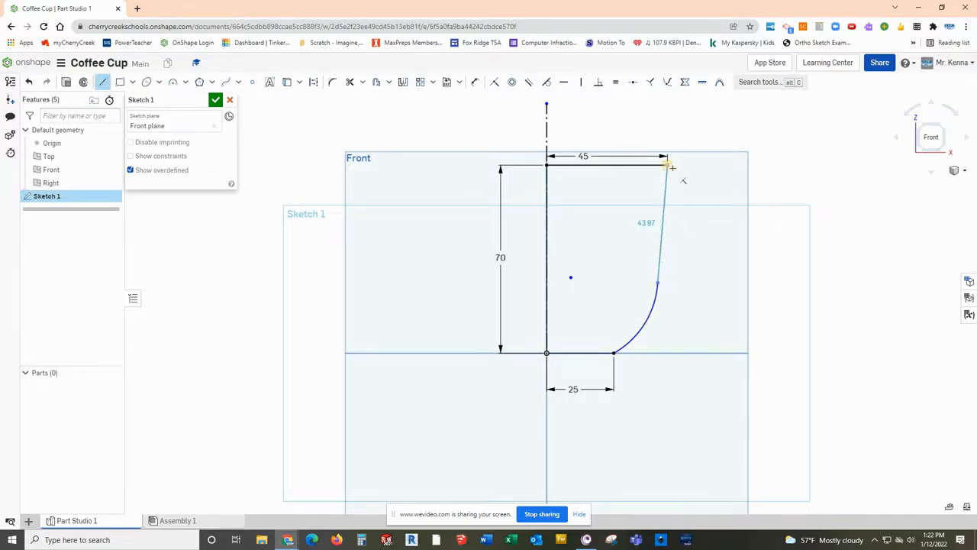
left_click(669, 165)
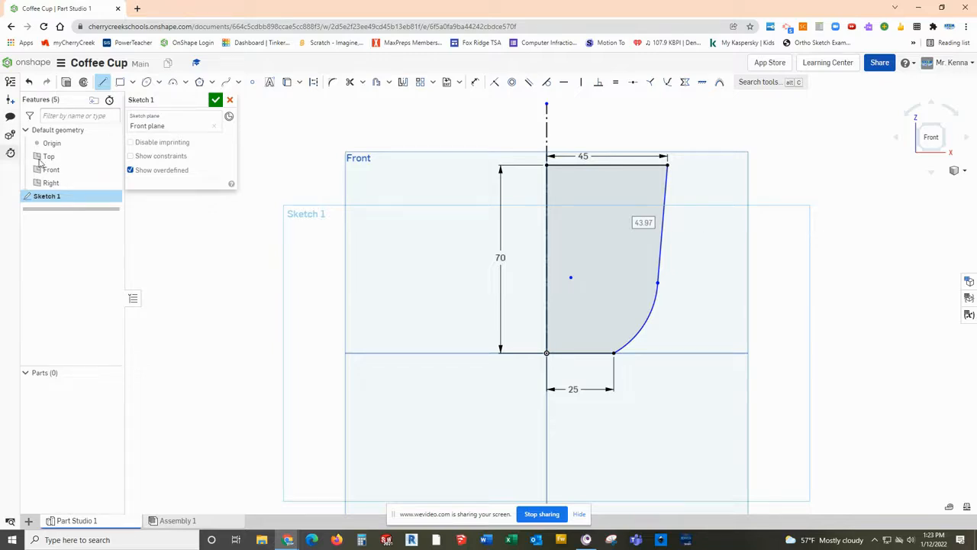
left_click(102, 82)
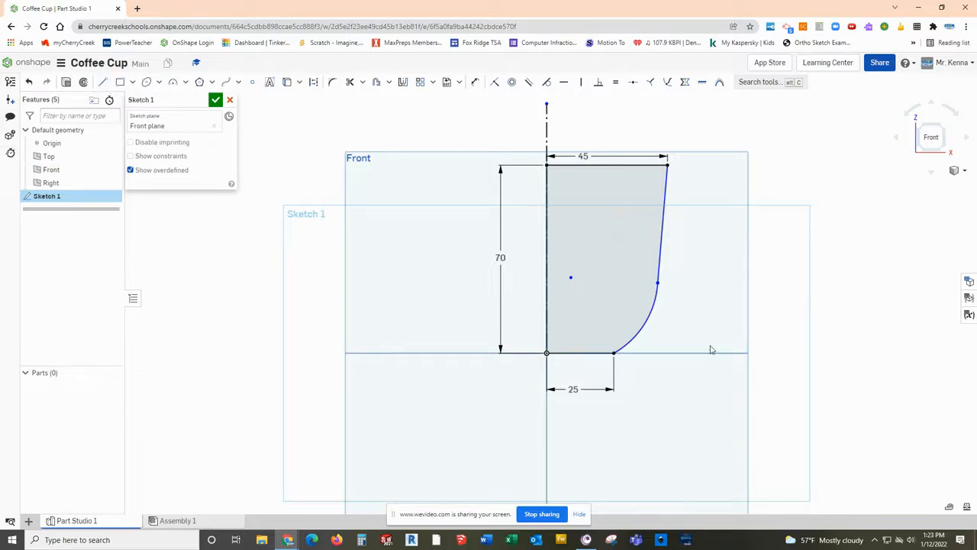
Step: Make the arc and the slanted side line tangent to each other
left_click(650, 318)
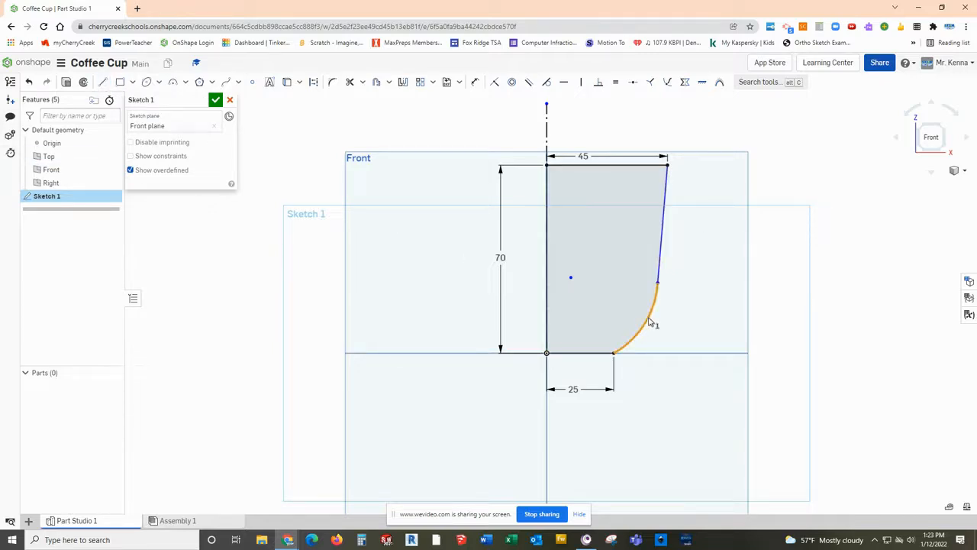
left_click(663, 243)
left_click(546, 83)
Step: Dimension the arc's radius to 60 mm
left_click(474, 82)
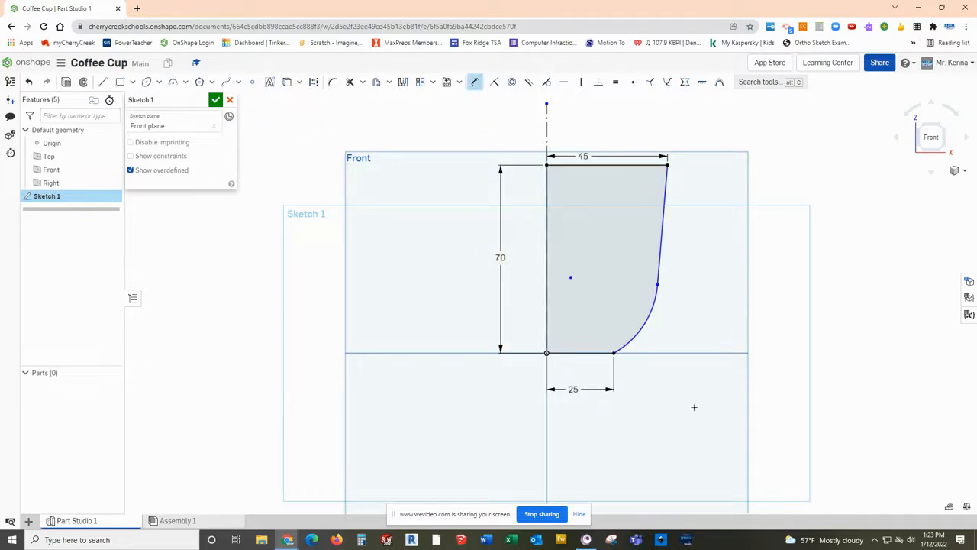
left_click(642, 330)
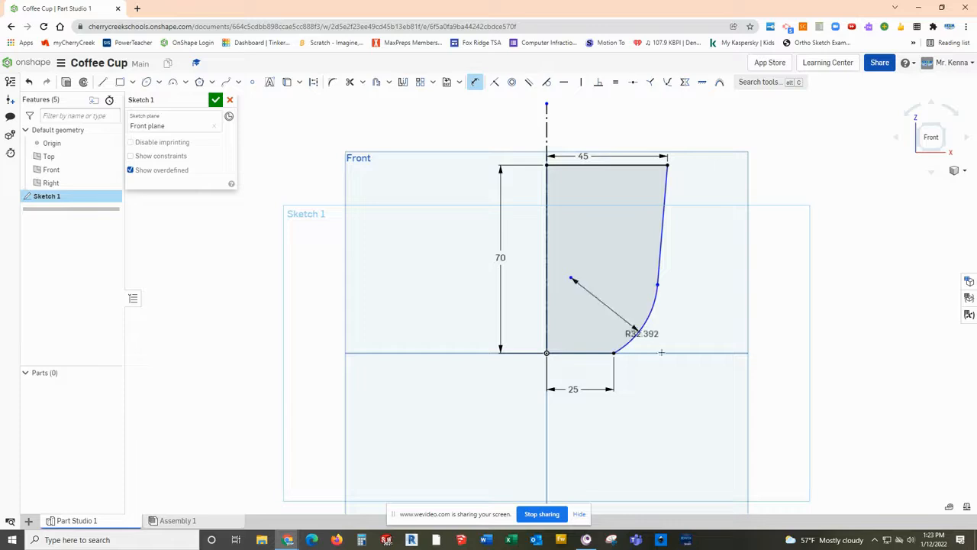
left_click(699, 386)
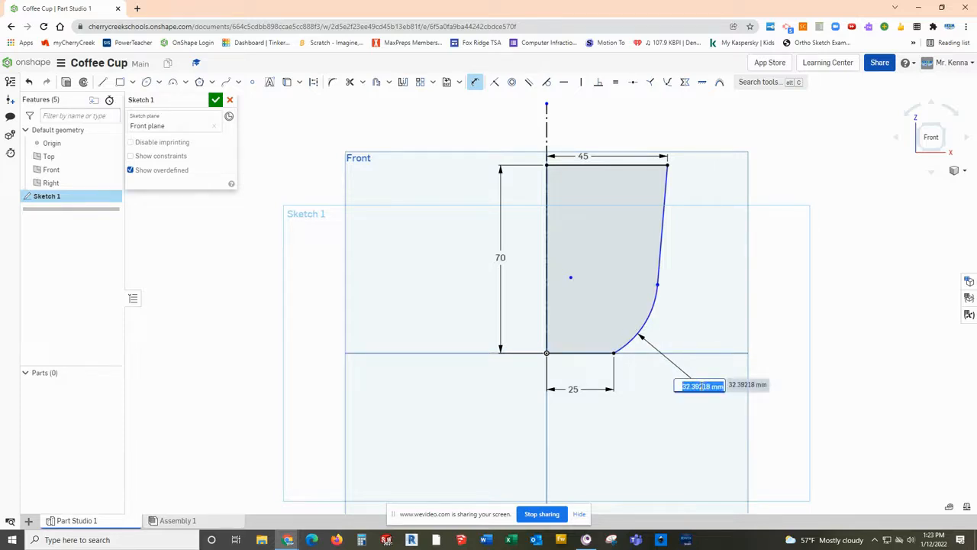
type("60")
key("Return")
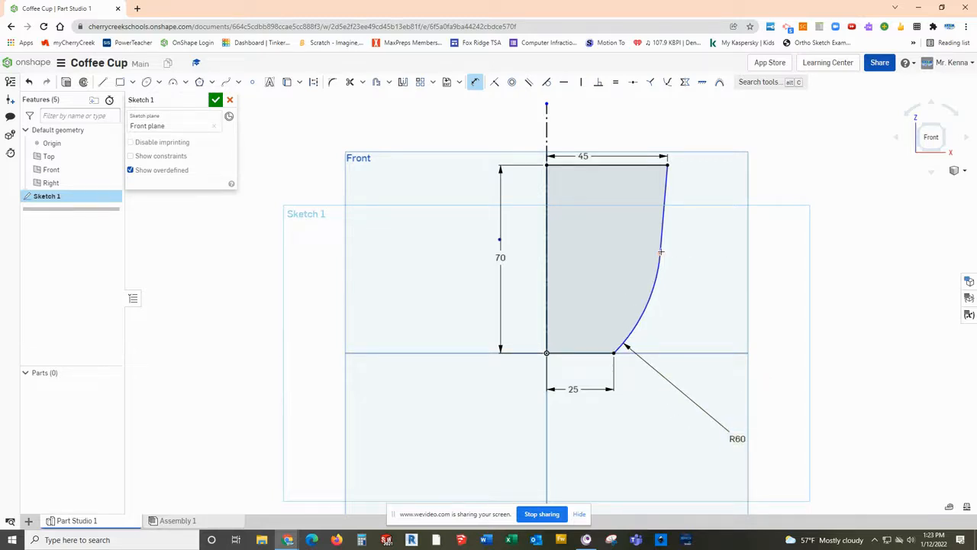
Step: Dimension the height from the bottom line to the junction of the arc and slanted side to 35 mm, and finish the sketch
left_click(591, 353)
left_click(660, 252)
left_click(725, 310)
type("35")
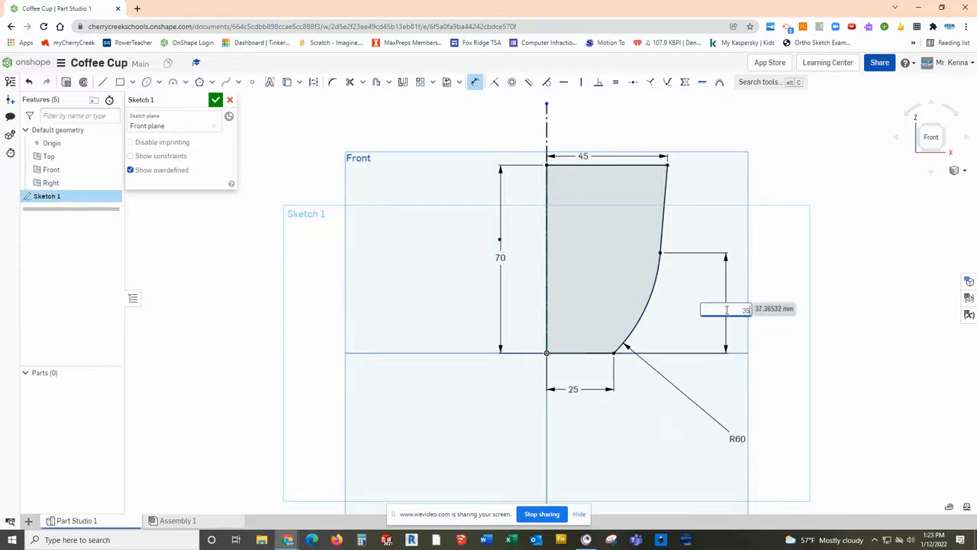
key("Return")
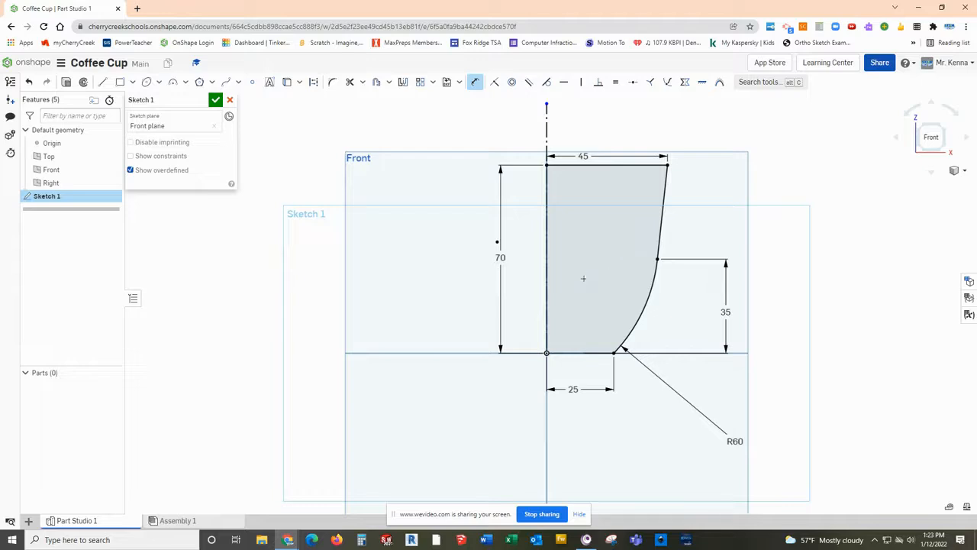
left_click(216, 101)
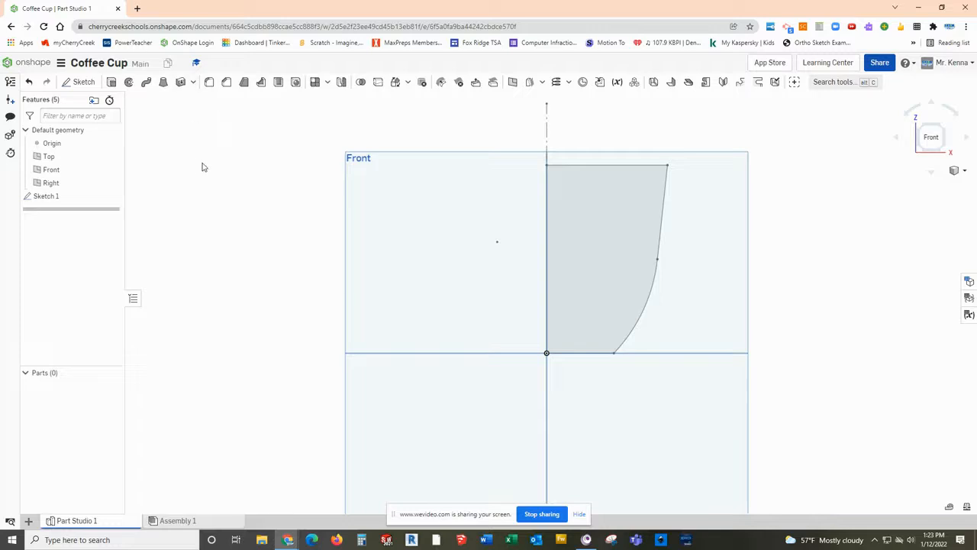
Step: Start a new sketch on the Front plane and project the first profile's top line into it
left_click(359, 188)
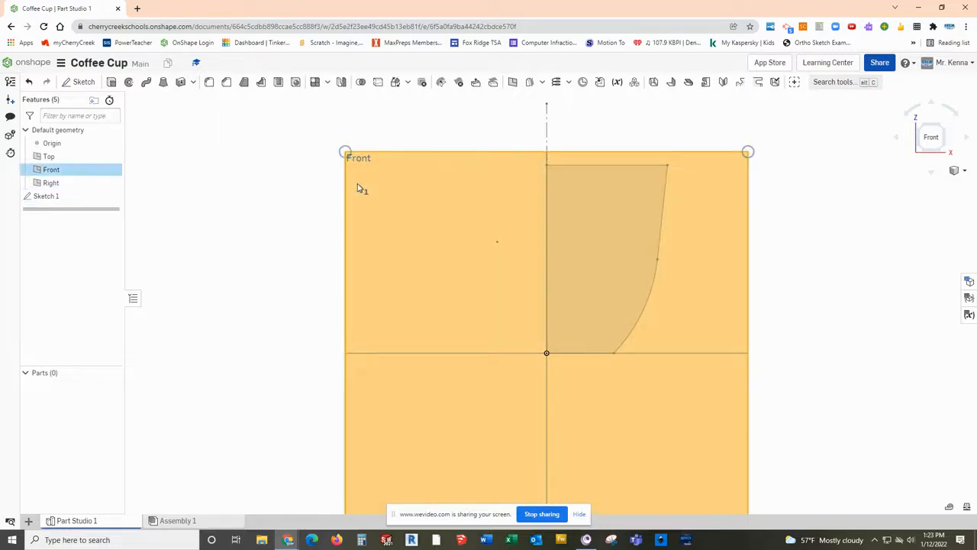
left_click(80, 82)
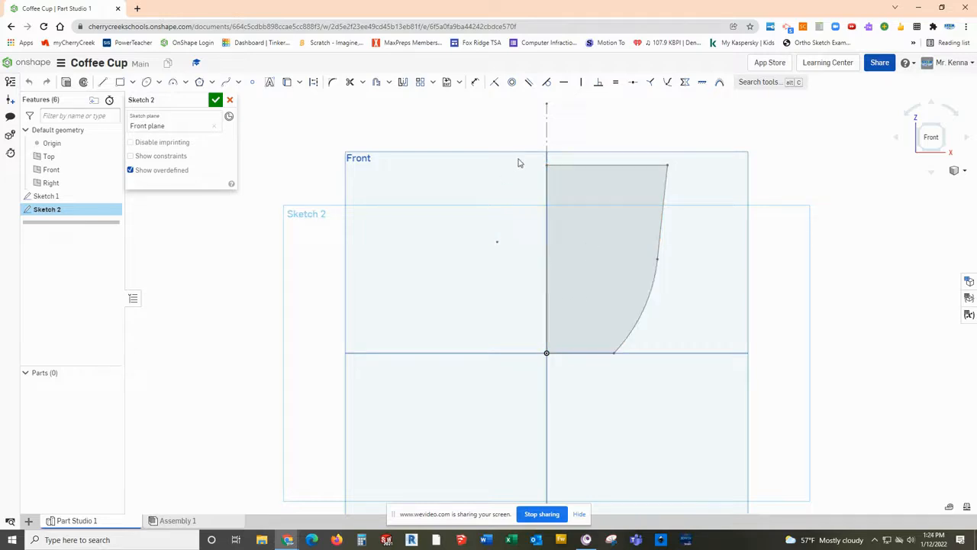
left_click(582, 166)
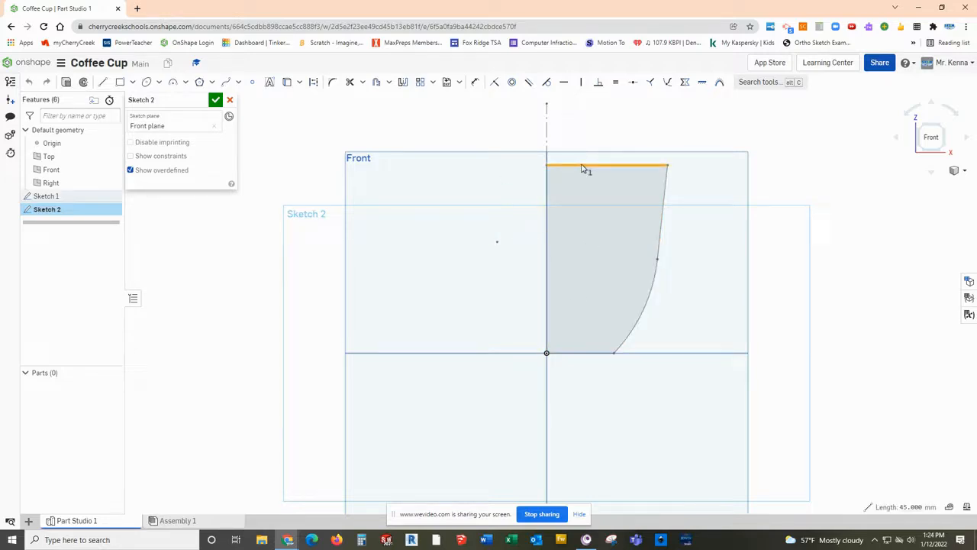
left_click(287, 84)
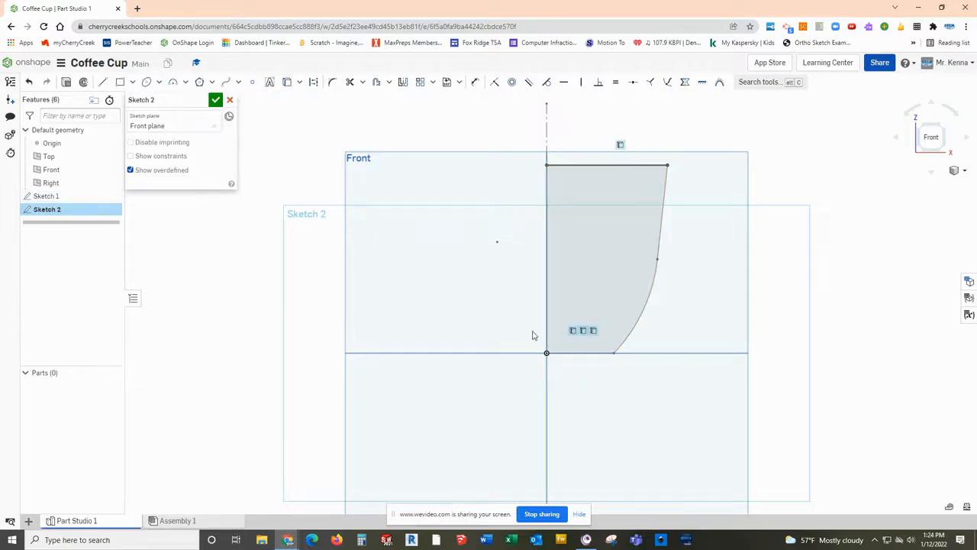
Step: Project the first profile's vertical side and its centre construction line into the new sketch
left_click(635, 165)
left_click(539, 282)
left_click(547, 285)
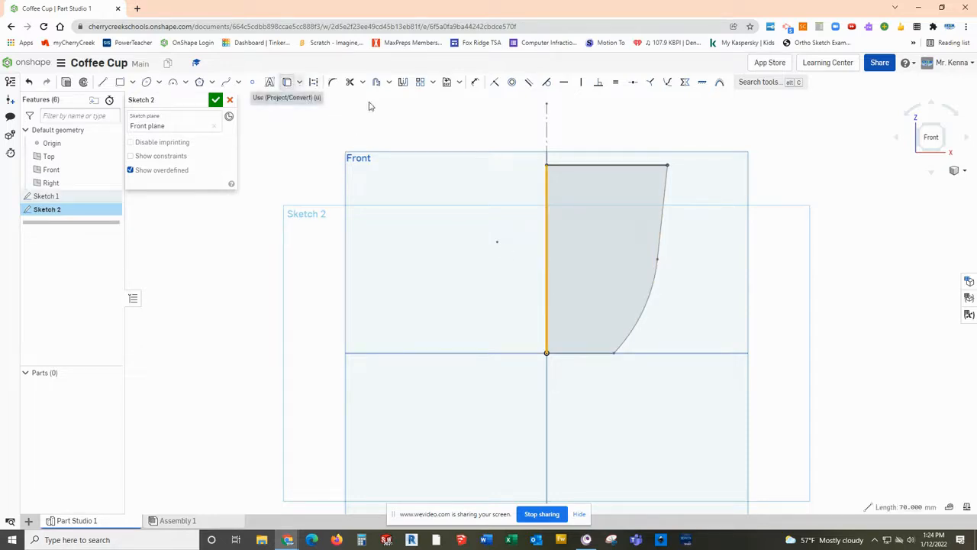
key("q")
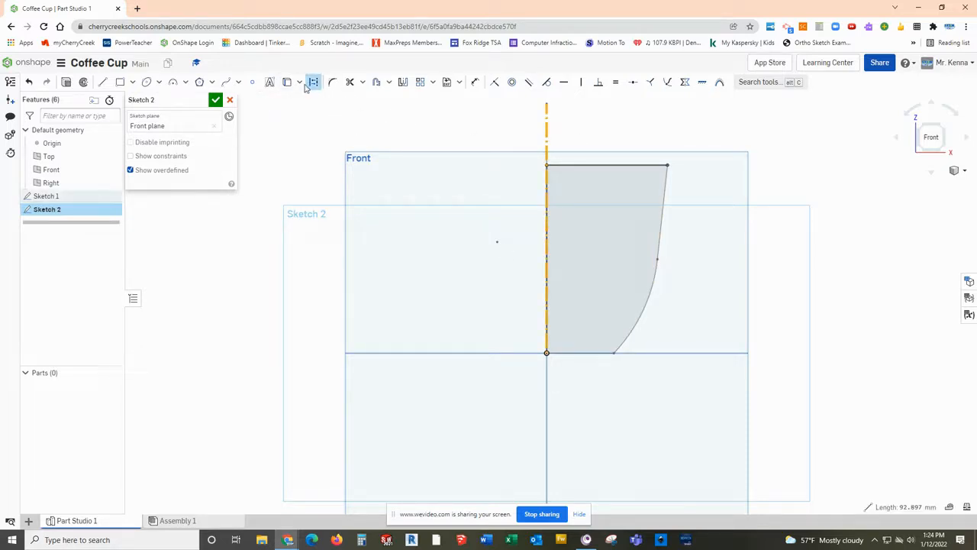
key("space")
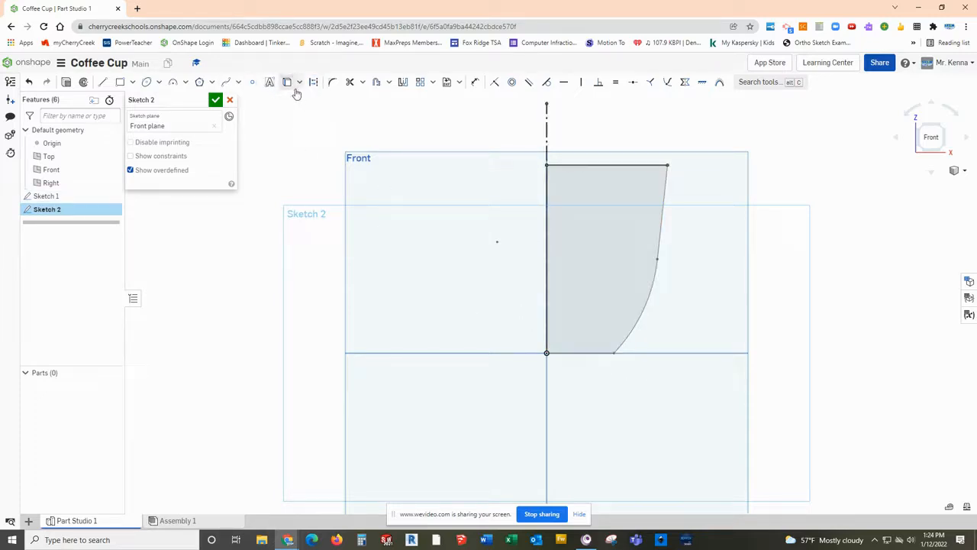
Step: Offset the profile's bottom line, arc and slanted side inward by 5 mm
left_click(379, 83)
left_click(590, 353)
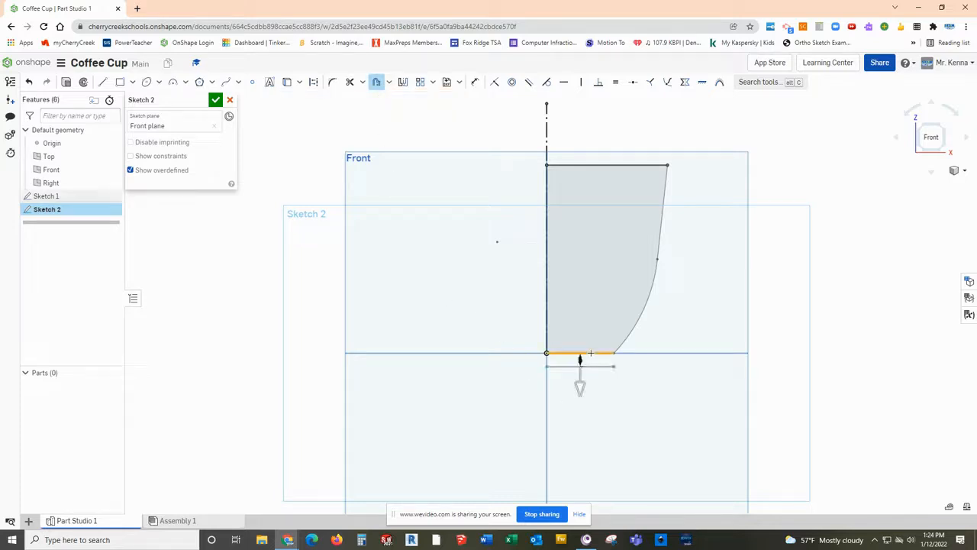
left_click(640, 322)
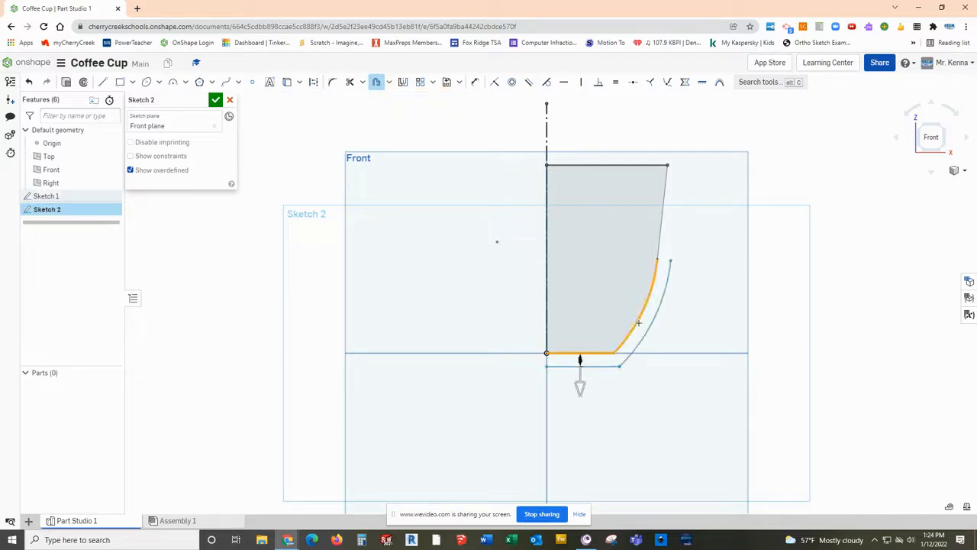
left_click(661, 224)
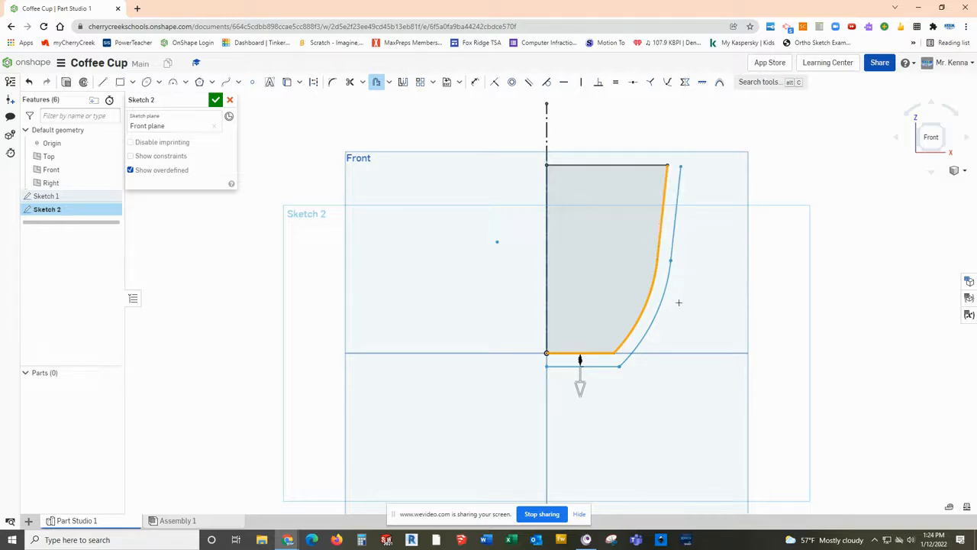
left_click(581, 388)
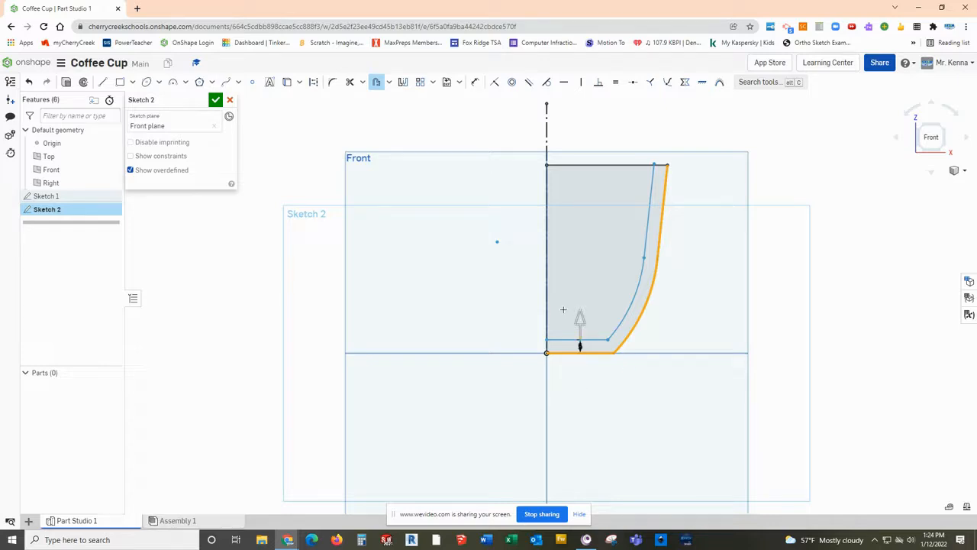
key("Return")
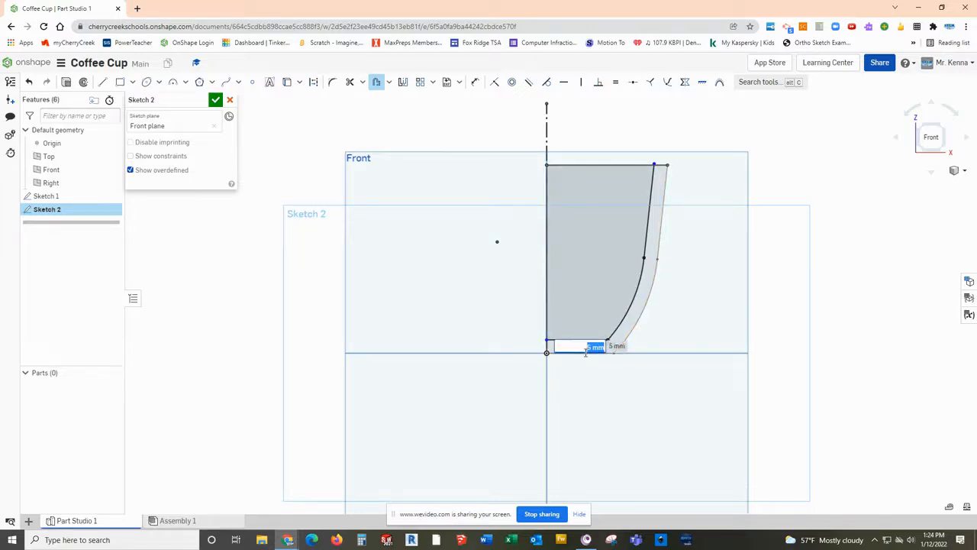
key("Return")
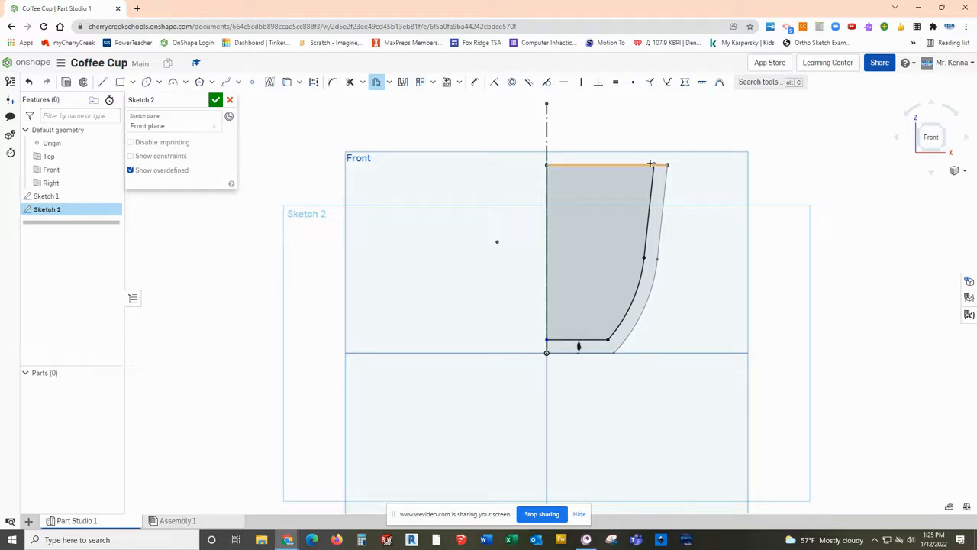
Step: Trim the projected top and vertical lines where they extend beyond the offset inner profile, and finish the sketch
left_click(348, 82)
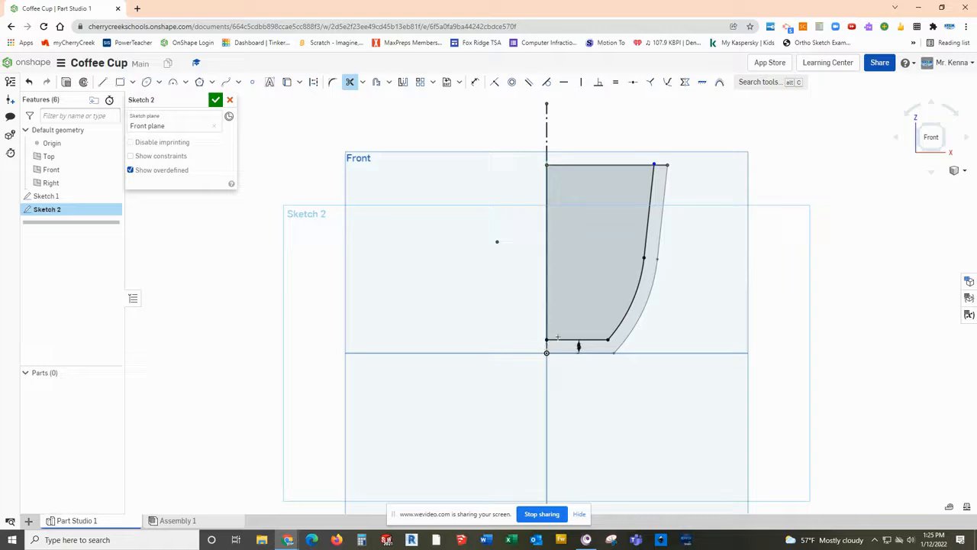
left_click(546, 346)
scroll(640, 175, "up", 6)
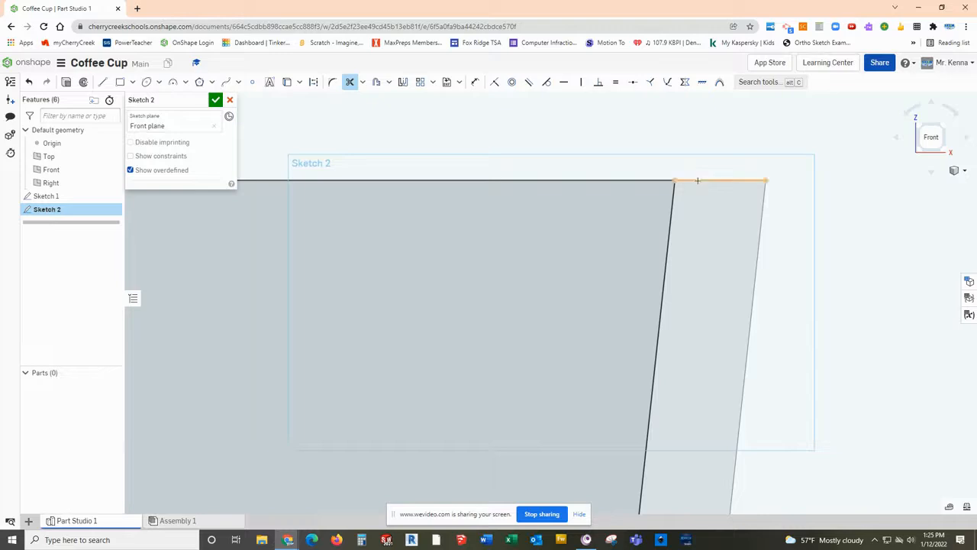
scroll(823, 214, "down", 5)
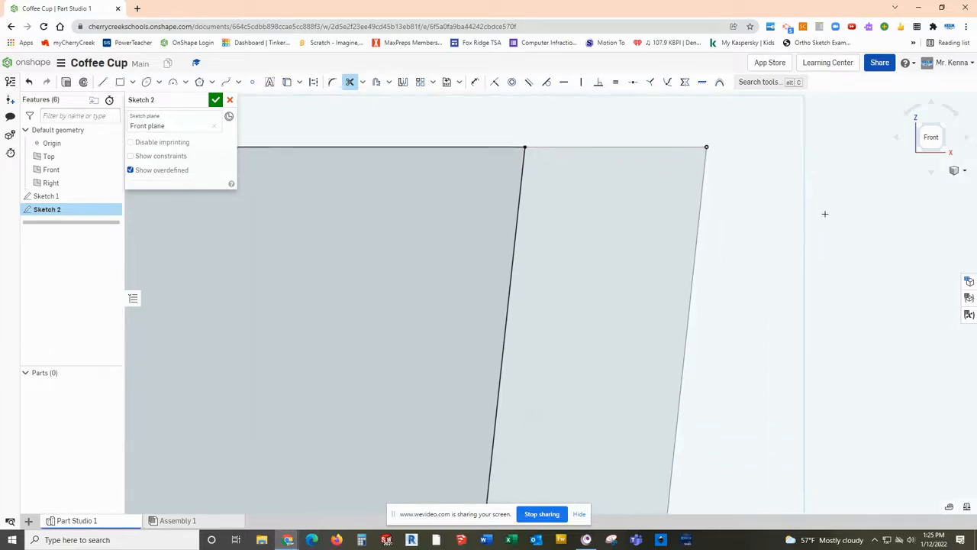
scroll(826, 321, "up", 2)
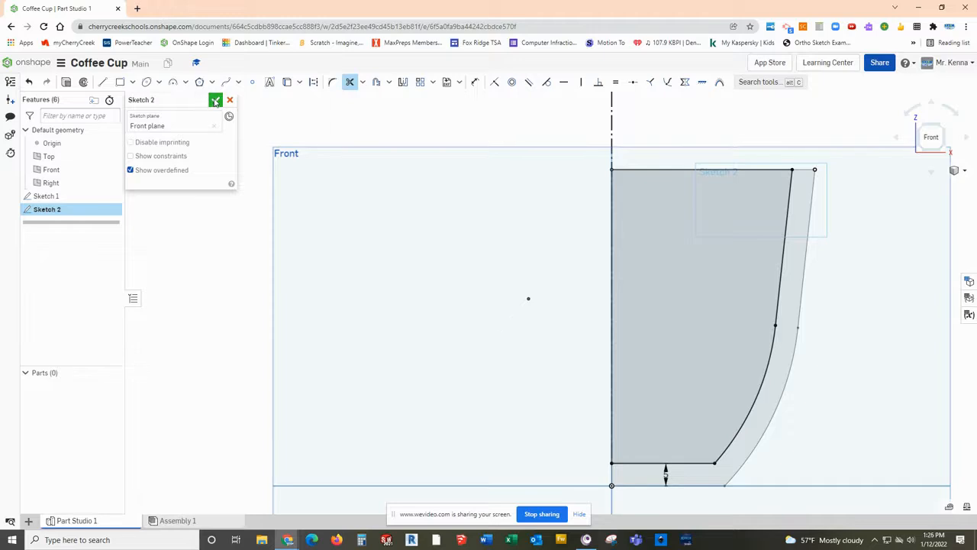
left_click(216, 102)
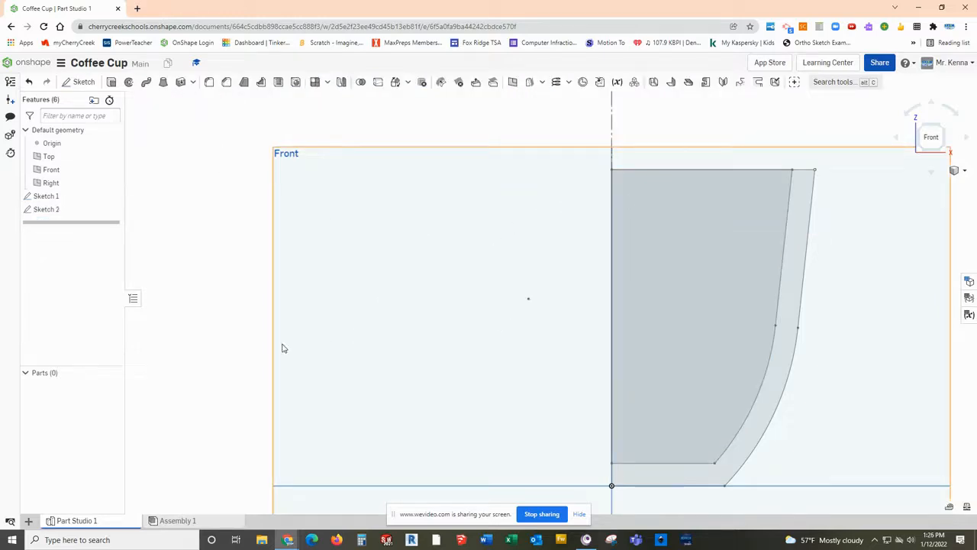
Step: Revolve Sketch 1 as a new solid through a full turn about the vertical centre construction line
left_click(47, 196)
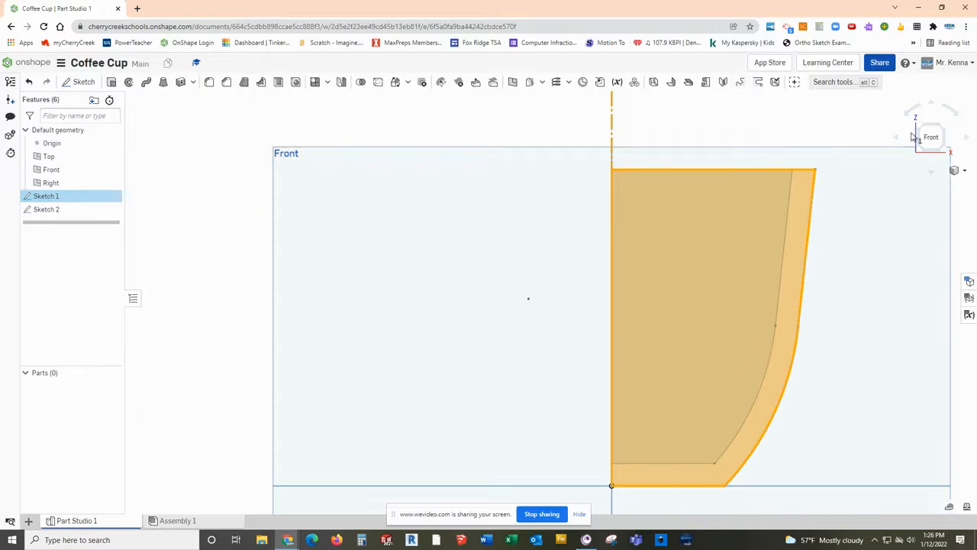
left_click(941, 129)
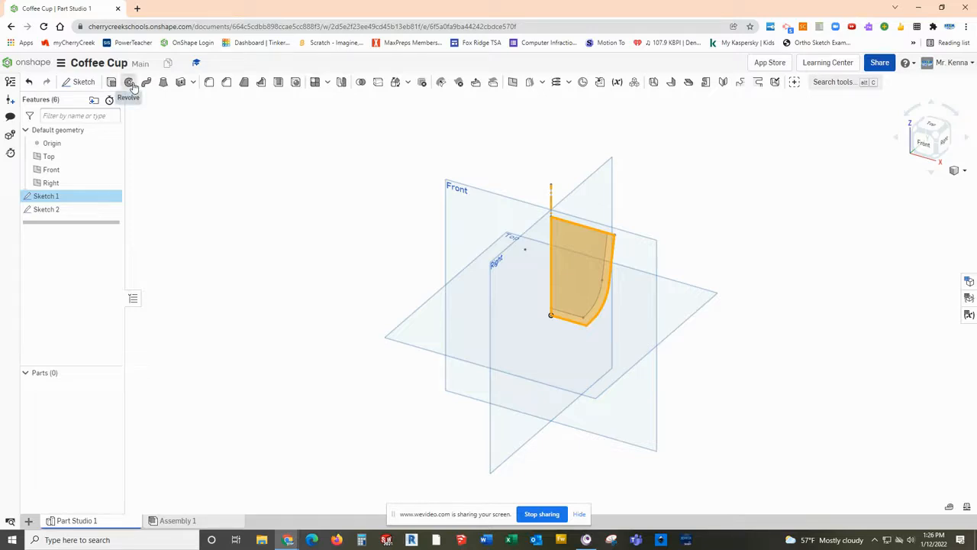
left_click(130, 82)
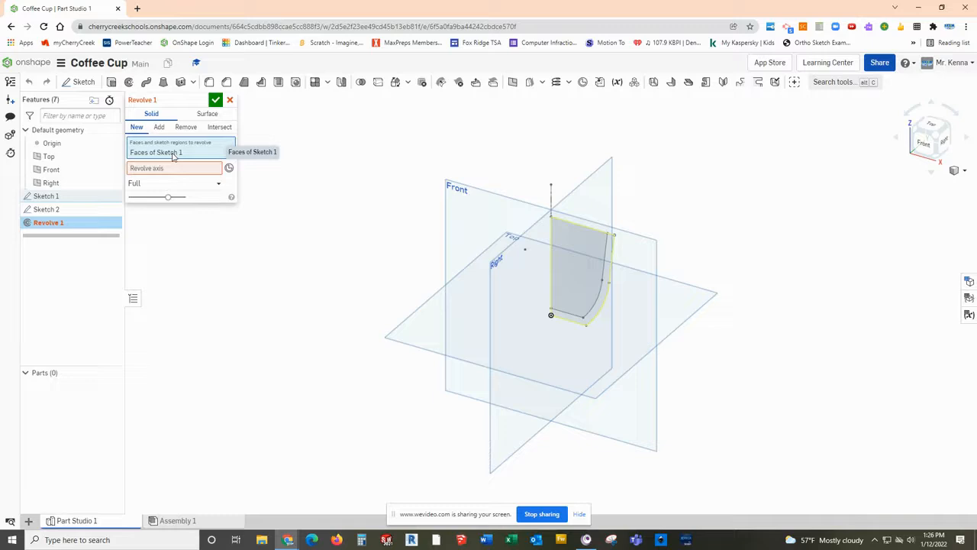
left_click(157, 168)
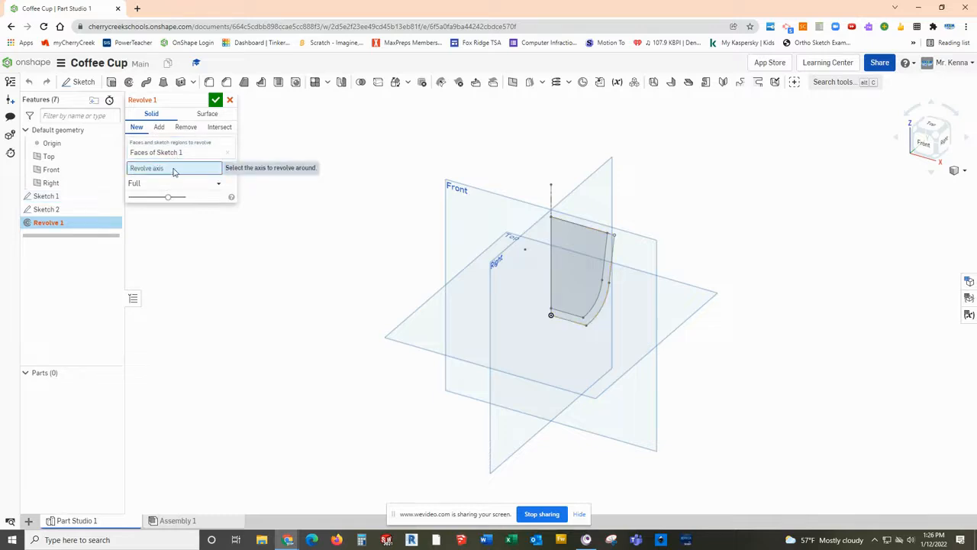
left_click(551, 197)
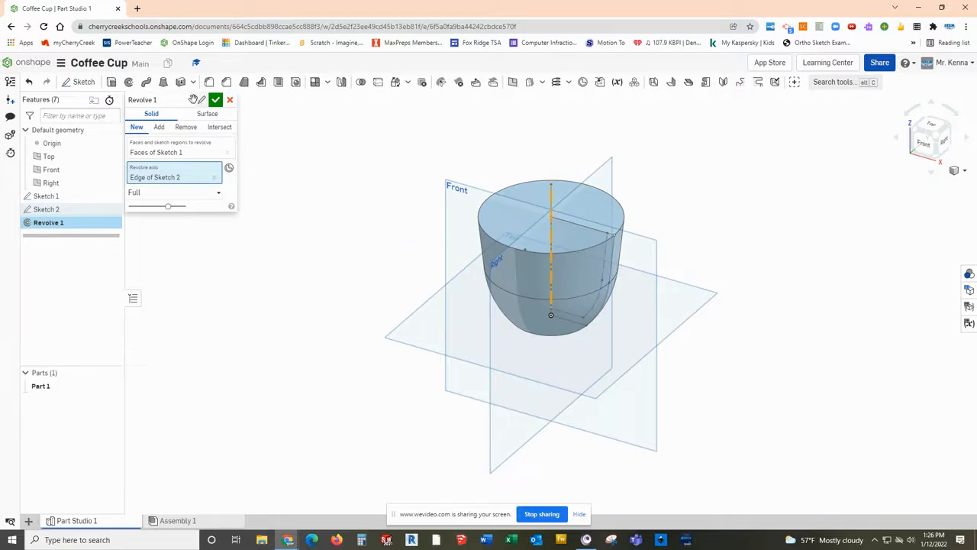
Step: Name the revolve feature Cup and accept it
left_click(201, 103)
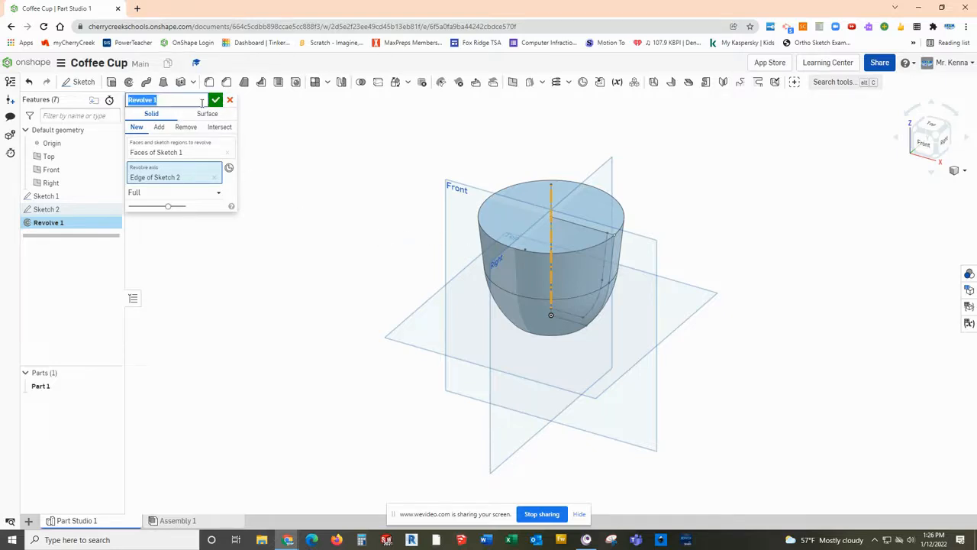
type("Cup")
left_click(216, 100)
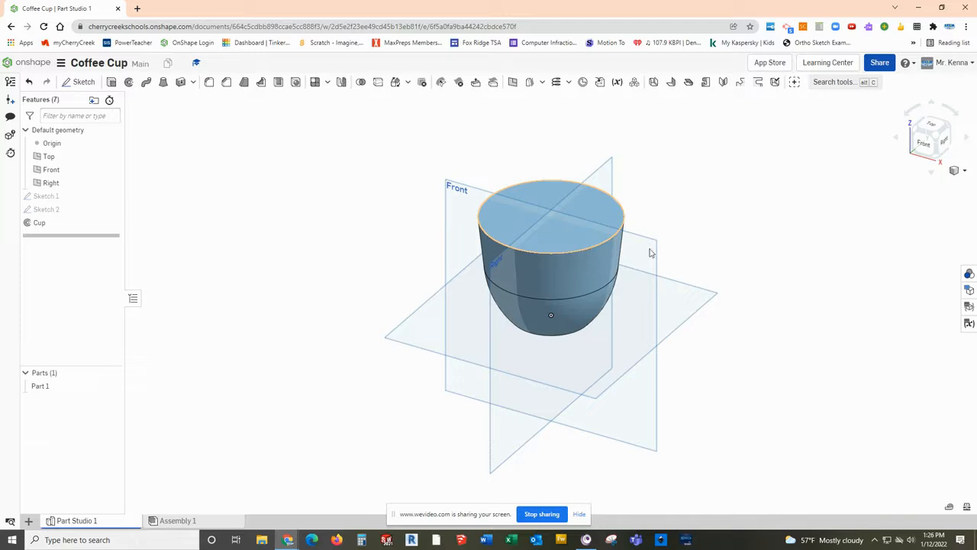
right_click_drag(737, 405, 641, 285)
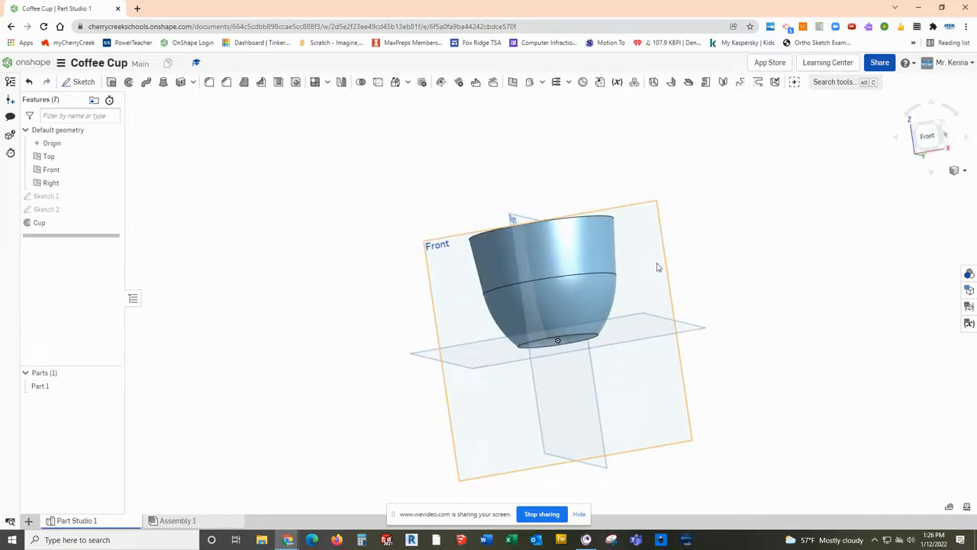
right_click_drag(710, 251, 710, 323)
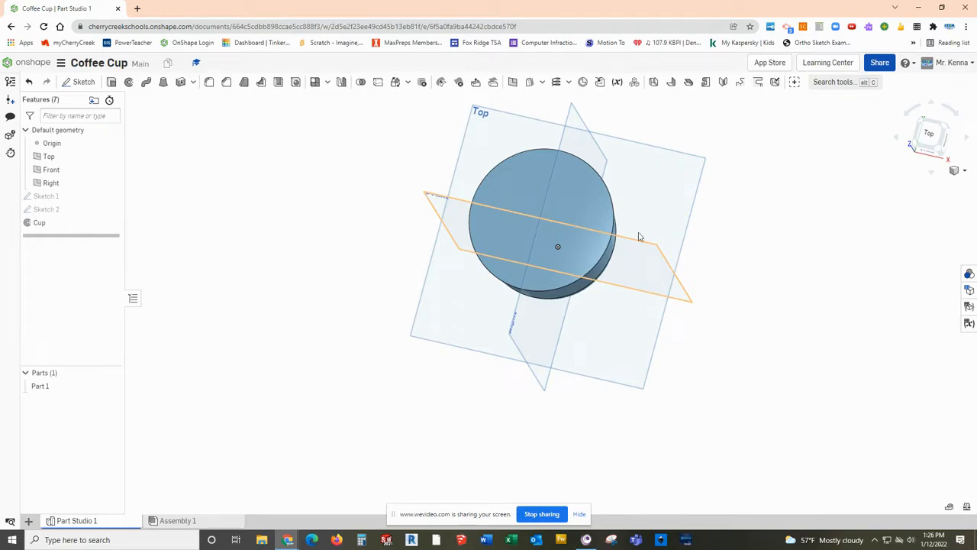
right_click_drag(646, 256, 622, 244)
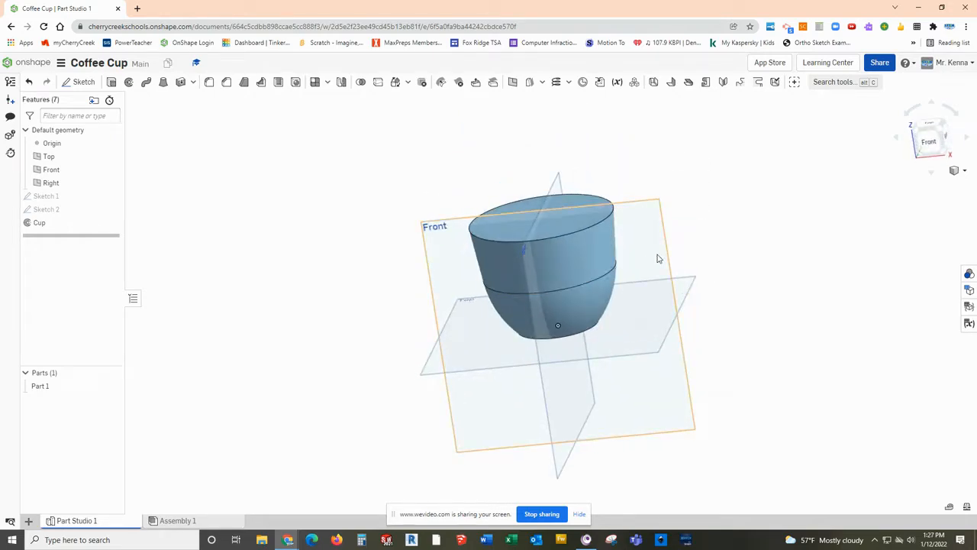
Step: Create a construction plane offset 35 mm upward from the Top plane and accept it
left_click(943, 135)
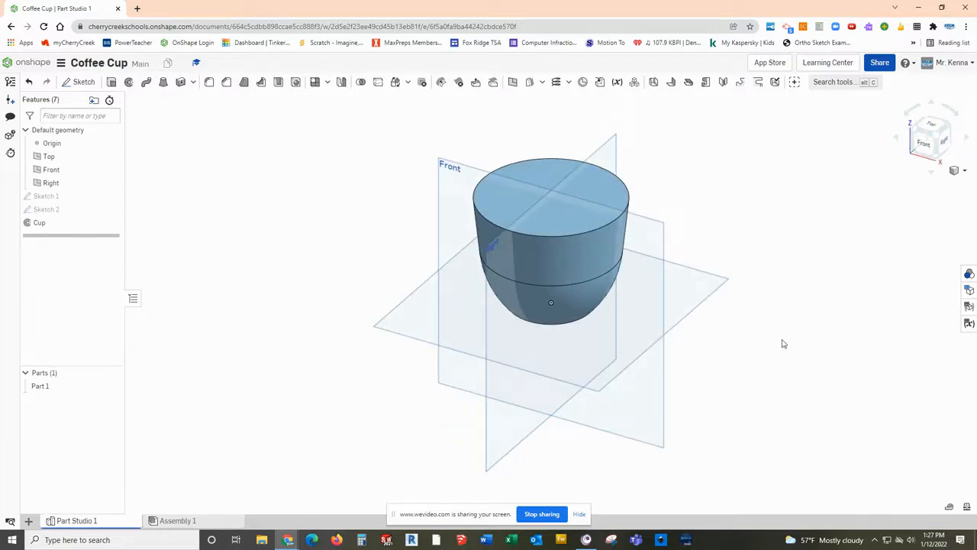
left_click(390, 328)
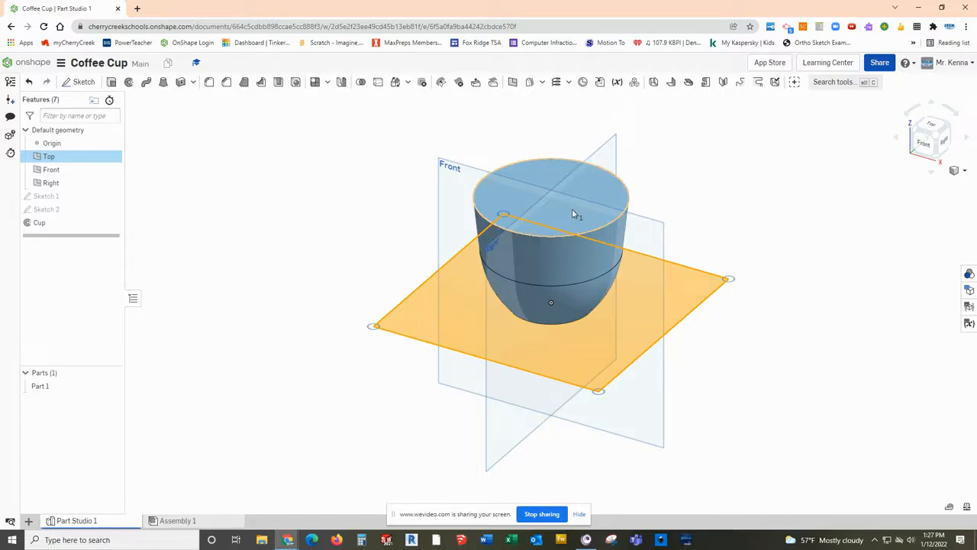
left_click(513, 84)
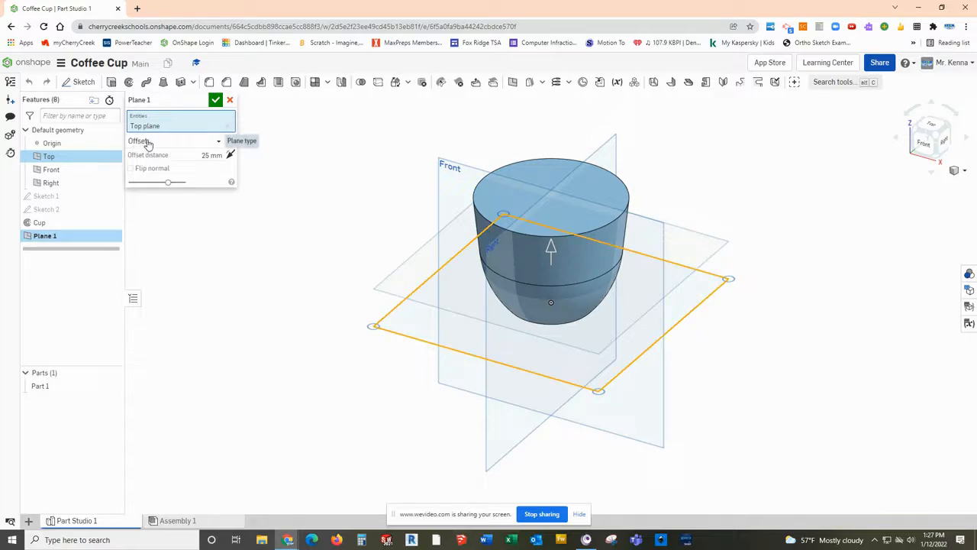
left_click(205, 155)
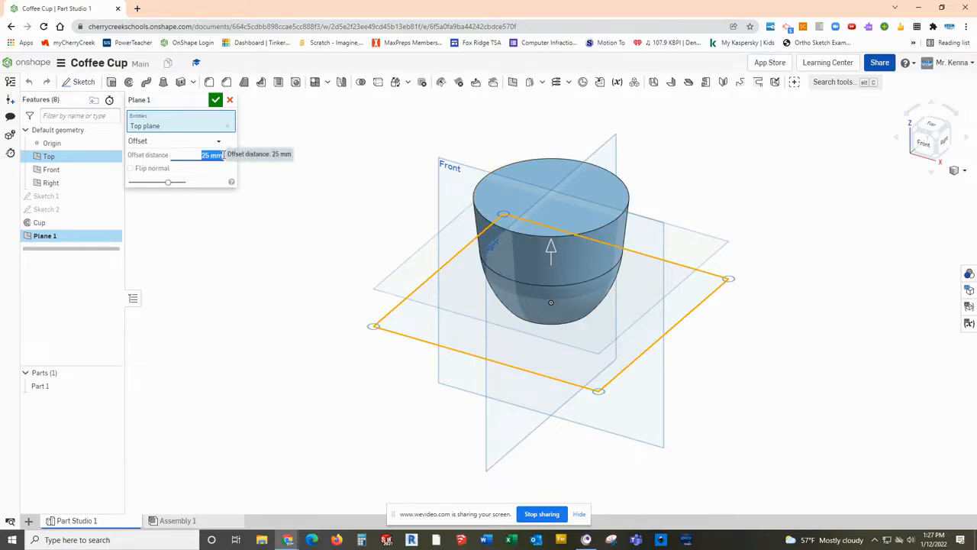
type("35")
key("Return")
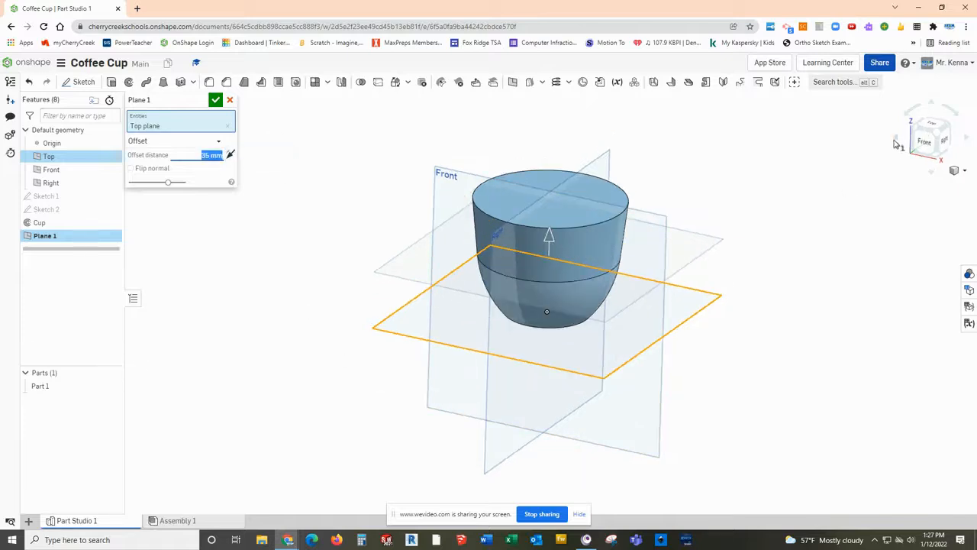
left_click(926, 144)
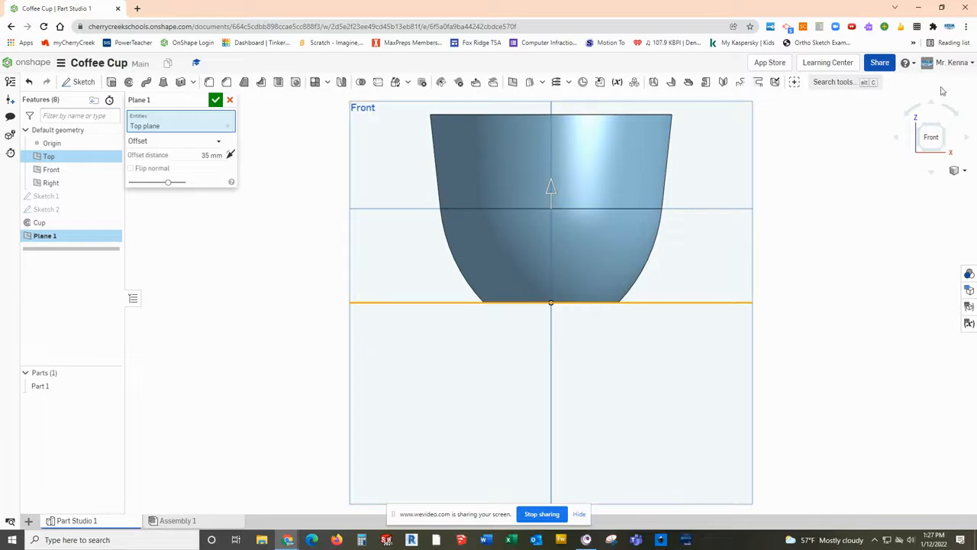
left_click(944, 129)
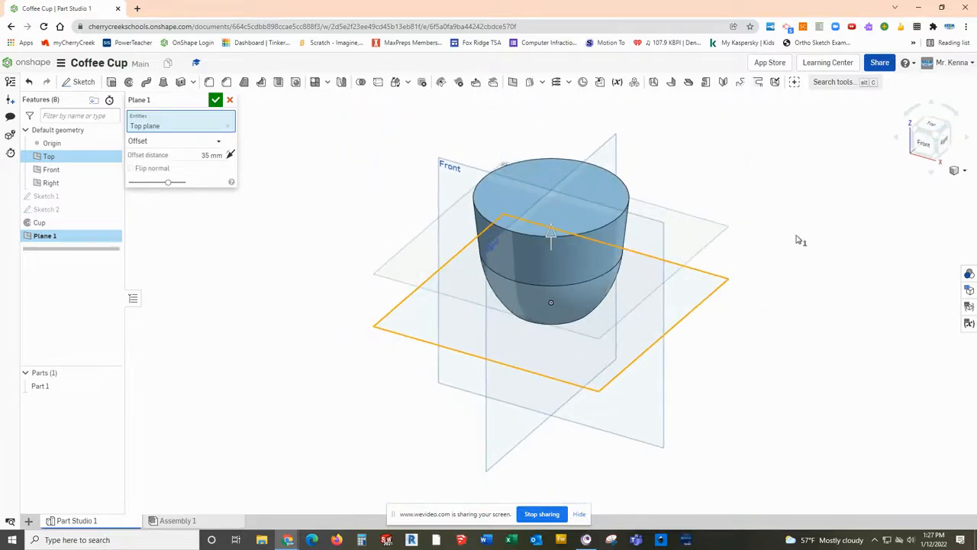
left_click(216, 101)
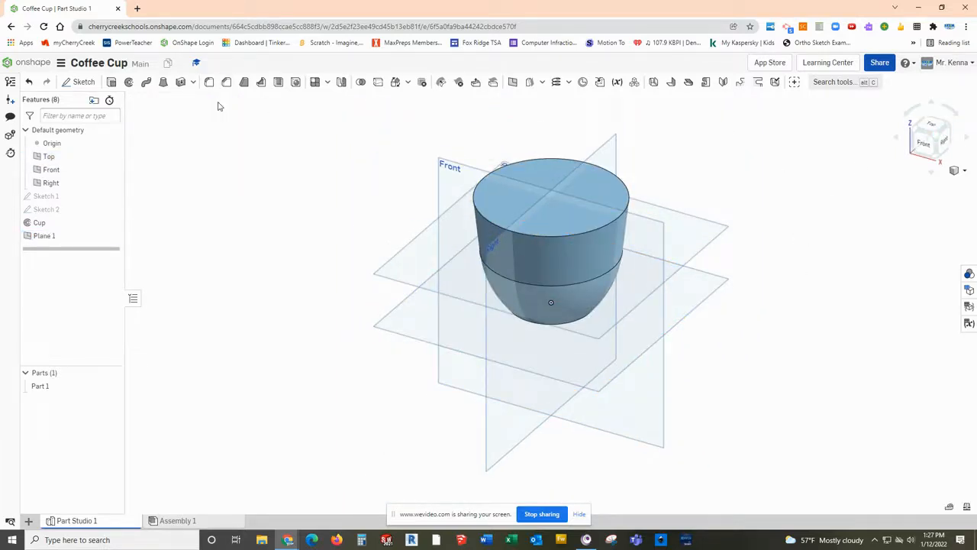
Step: Start a sketch on the 35 mm offset plane and draw a vertical construction line about 103 mm long between the cup's centre and rim
left_click(389, 271)
left_click(932, 128)
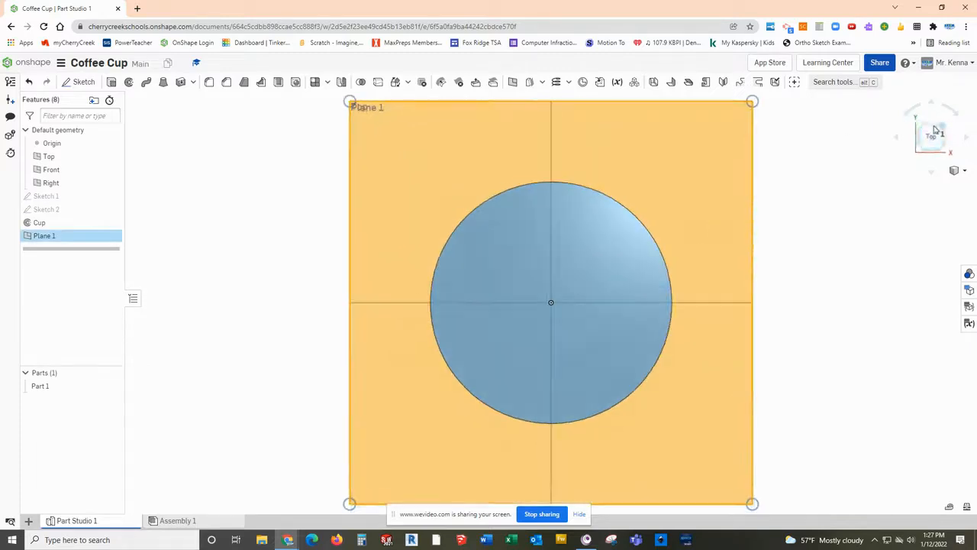
left_click(84, 83)
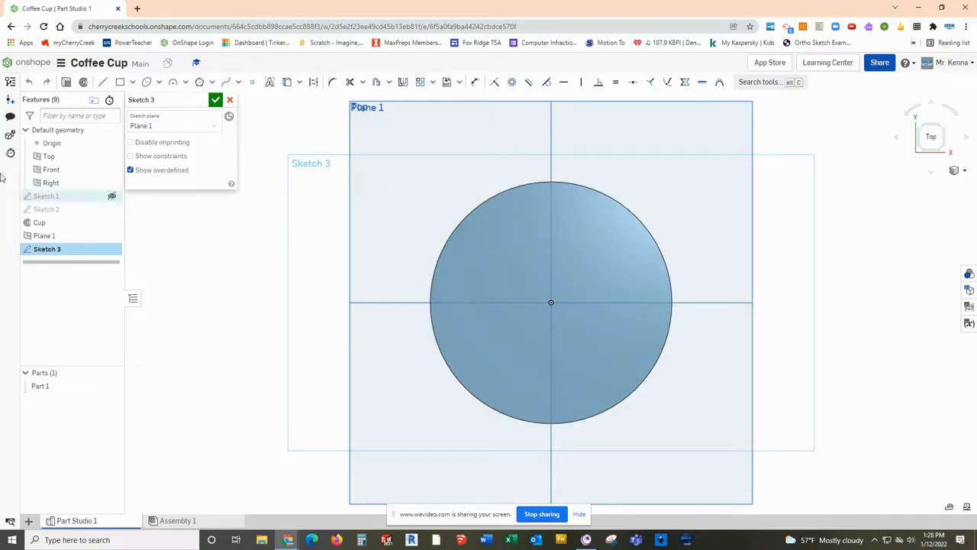
left_click(103, 82)
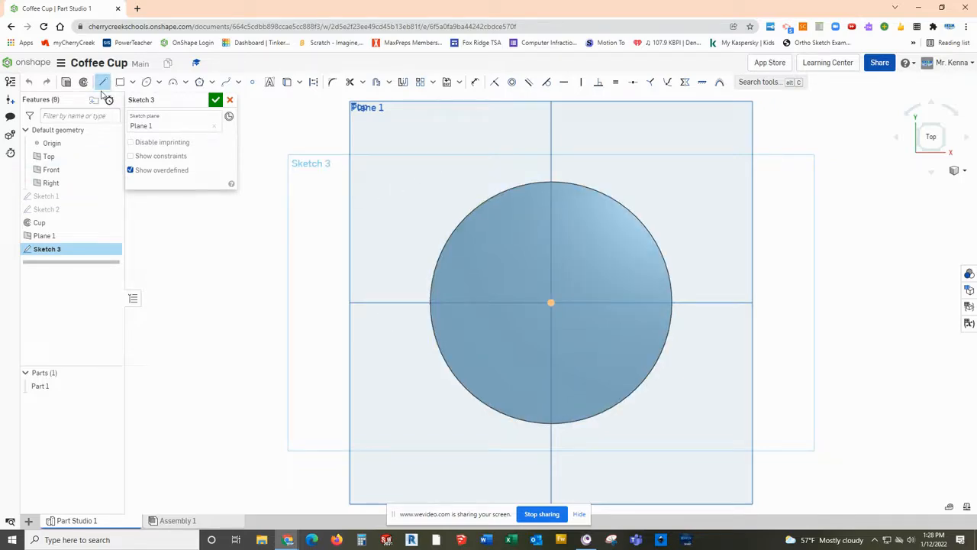
left_click(314, 82)
left_click(618, 175)
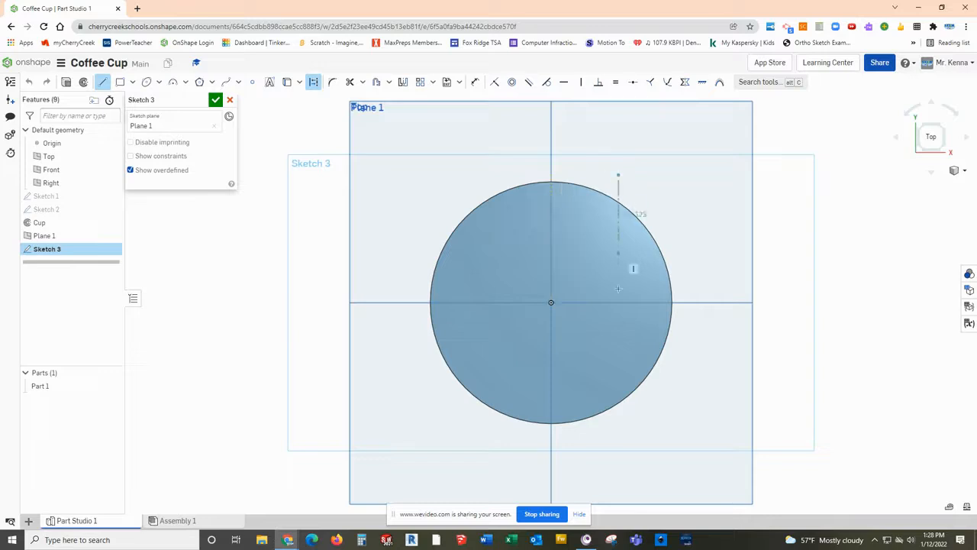
left_click(619, 450)
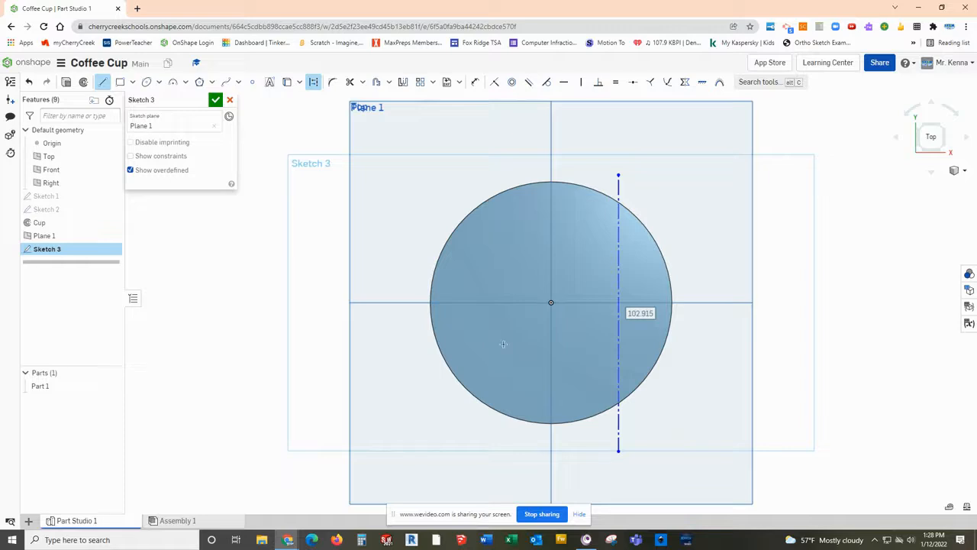
Step: Draw an ellipse about 21 by 6 mm outside the rim, centred level with the origin, and convert it from construction to regular geometry
left_click(158, 82)
left_click(160, 135)
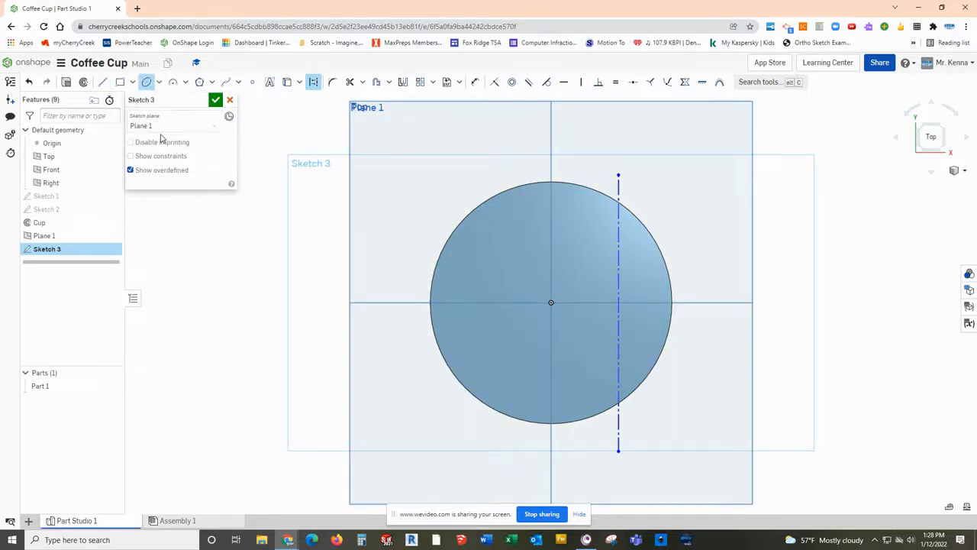
left_click(551, 303)
left_click(718, 303)
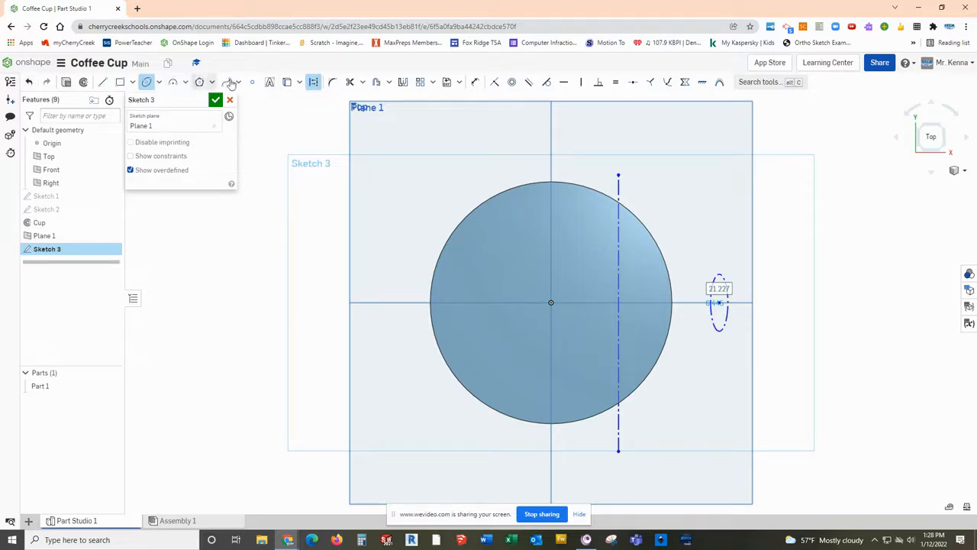
left_click(153, 84)
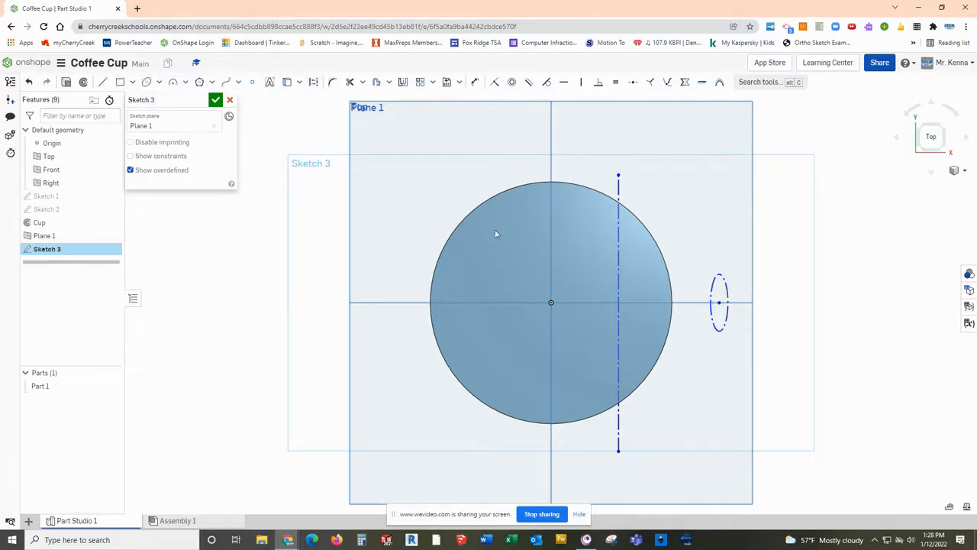
left_click(718, 317)
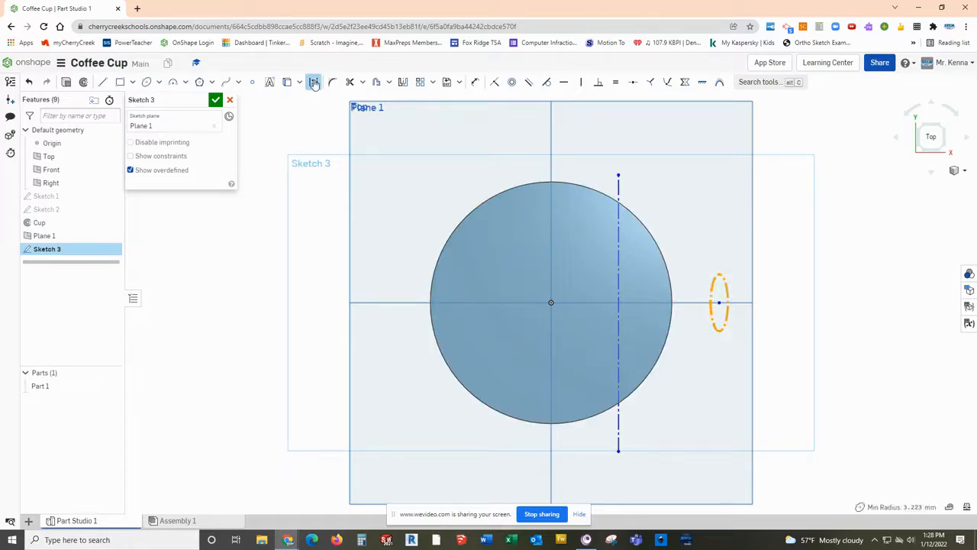
left_click(311, 299)
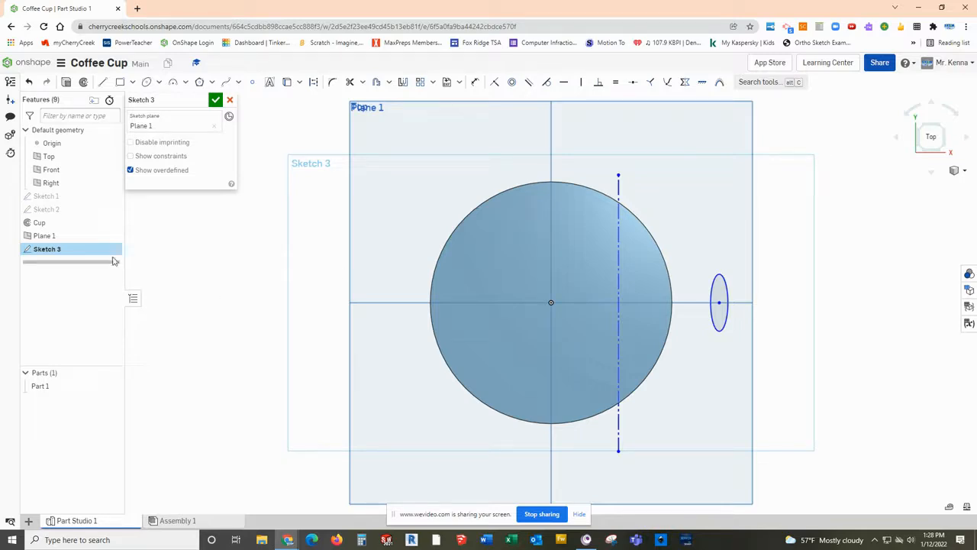
Step: Dimension the vertical construction line 35 mm from the cup's central vertical axis in the sketch
left_click(475, 82)
left_click(616, 285)
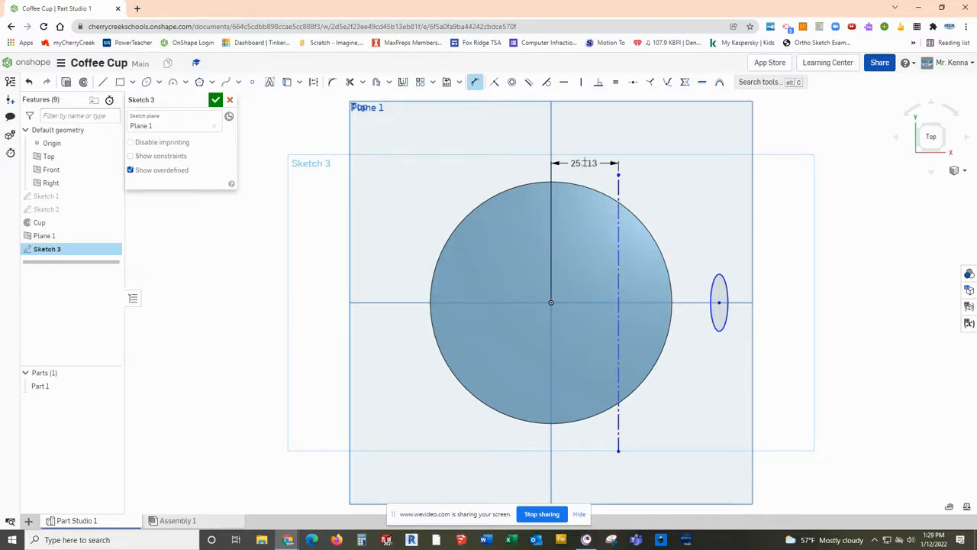
left_click(651, 151)
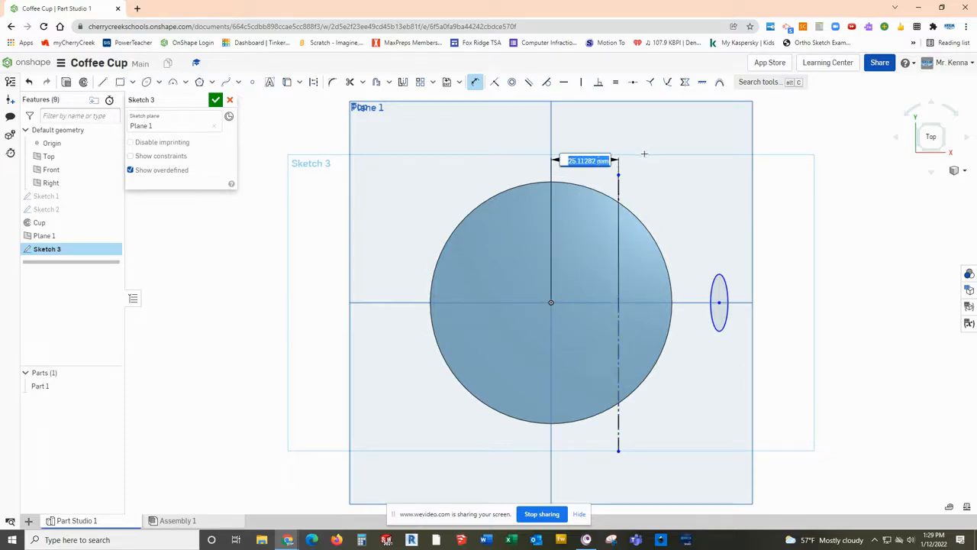
type("3")
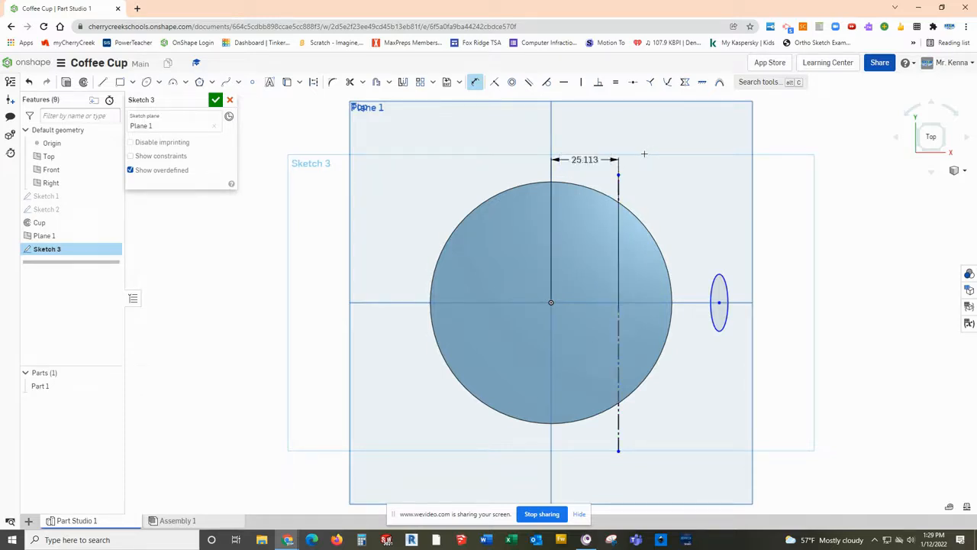
key("Return")
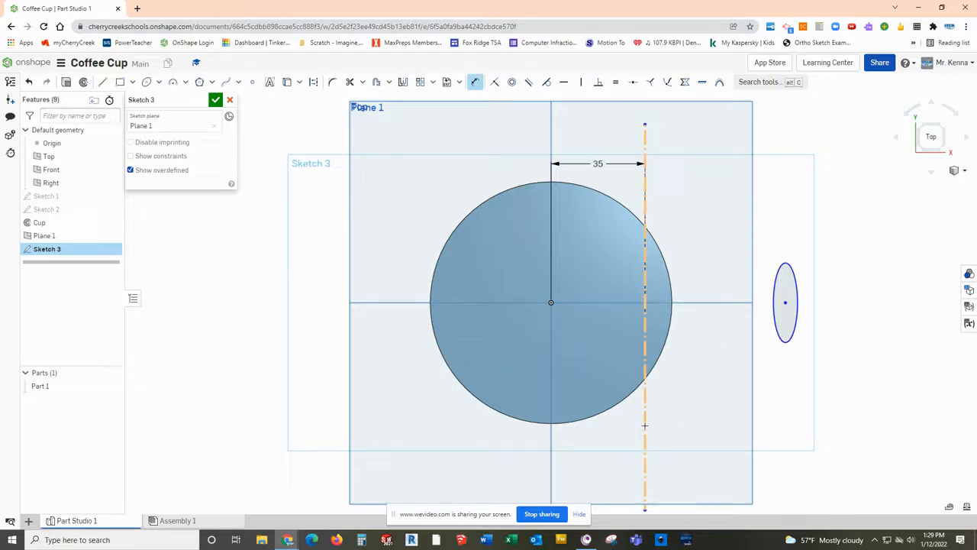
Step: Dimension the ellipse's centre 25 mm from the vertical construction line
left_click(646, 350)
left_click(785, 302)
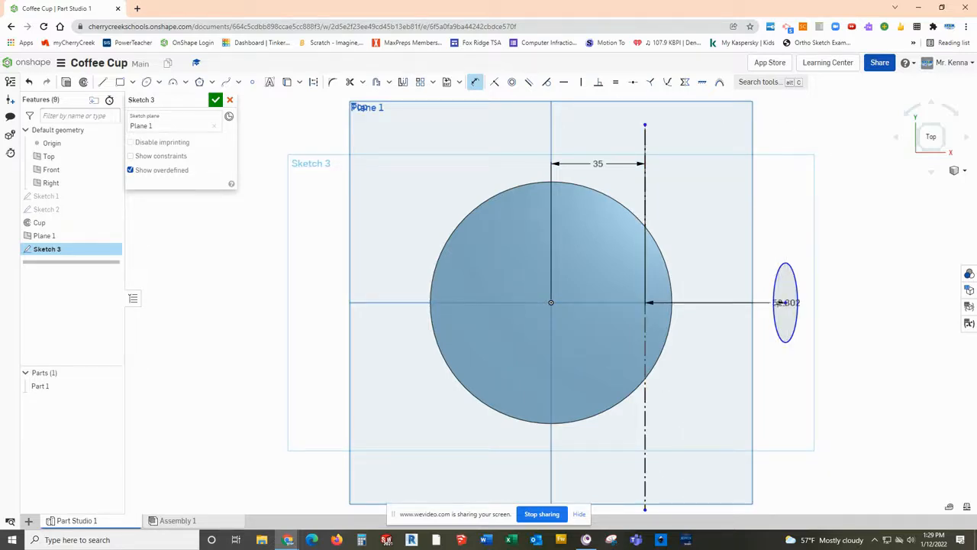
left_click(687, 214)
type("25")
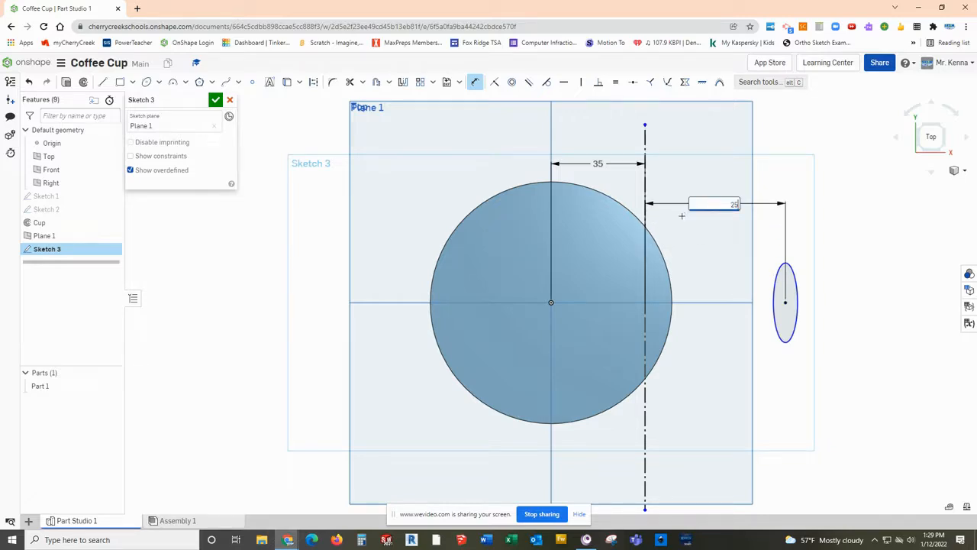
key("Return")
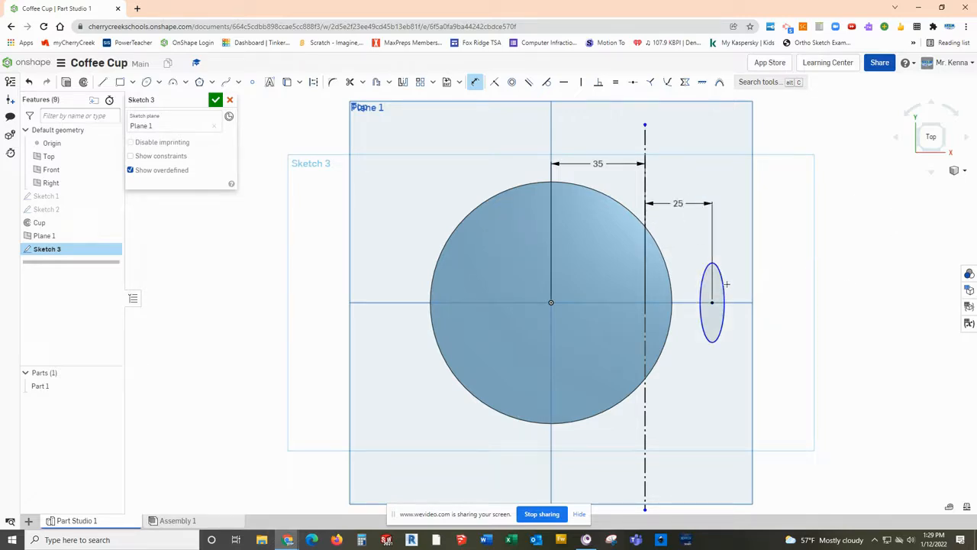
Step: Set the ellipse's height to 15 mm and its width to 7 mm, and finish the sketch
left_click(724, 284)
left_click(767, 301)
type("15")
key("Return")
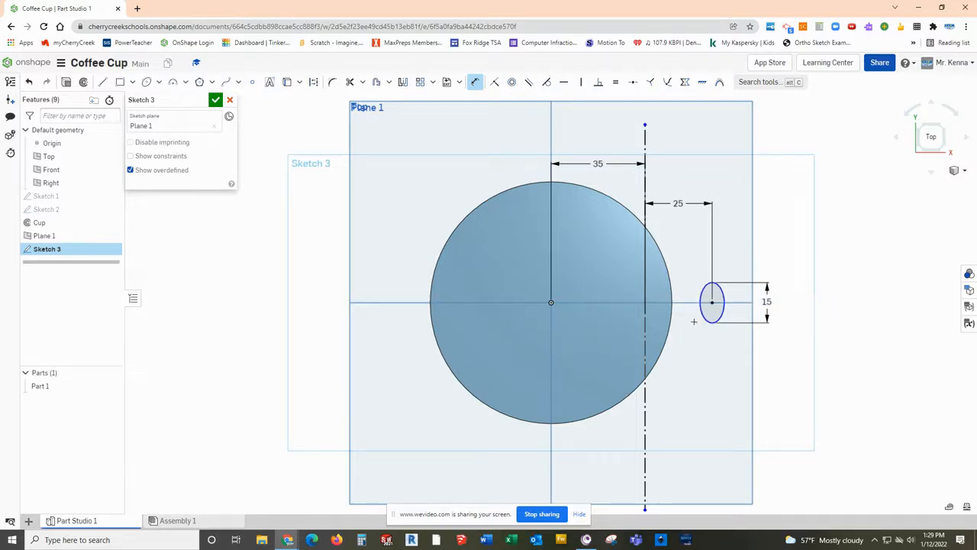
left_click(701, 323)
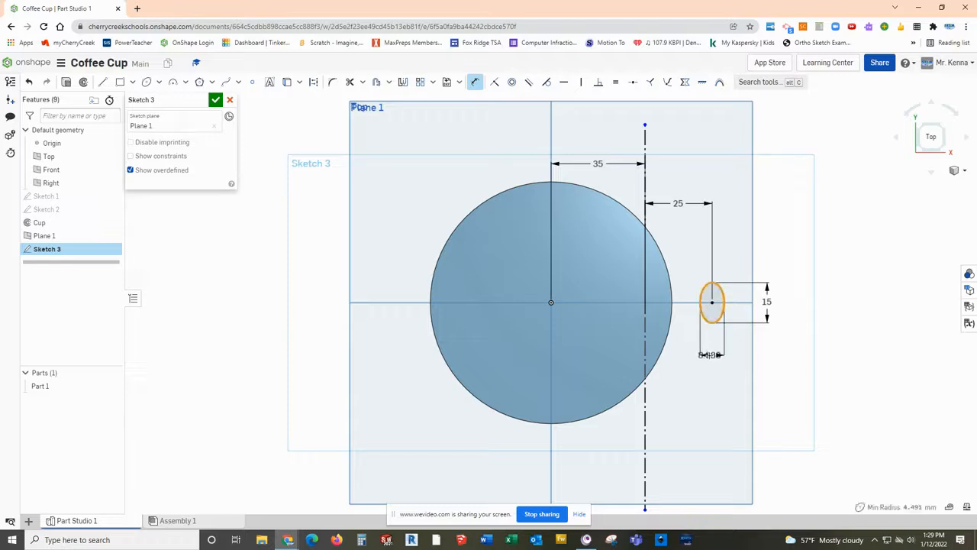
left_click(752, 355)
type("7")
key("Return")
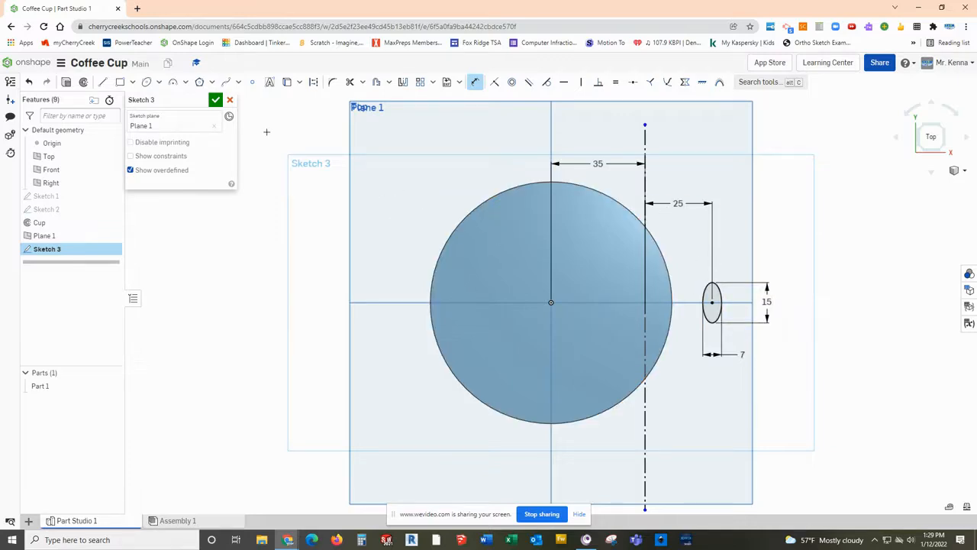
left_click(217, 100)
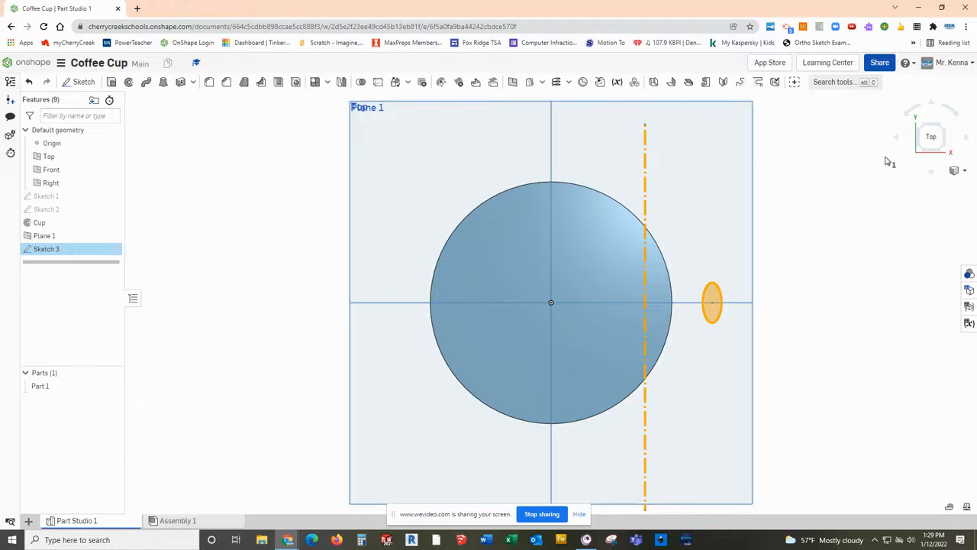
Step: Revolve the ellipse of Sketch 3 a full turn about the sketch's vertical construction line
left_click(947, 154)
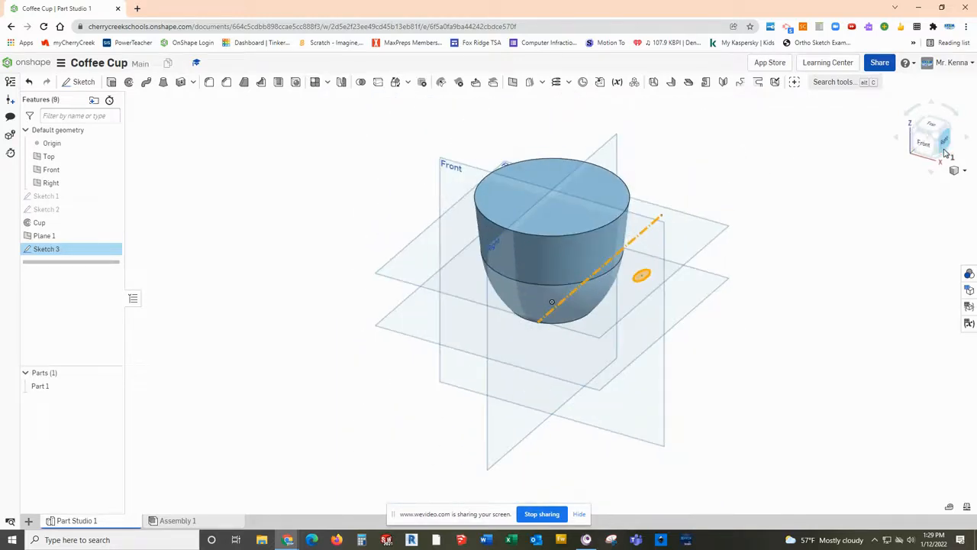
left_click(129, 82)
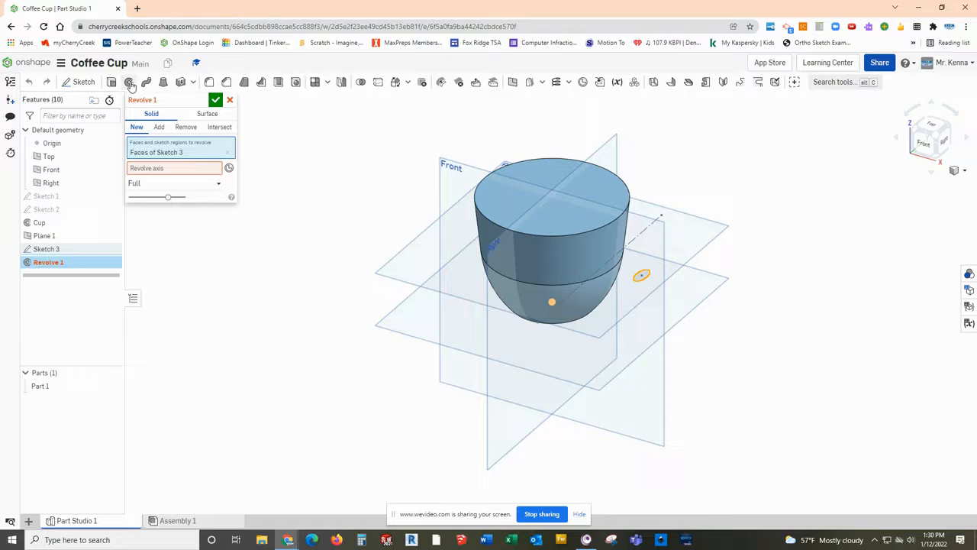
left_click(153, 169)
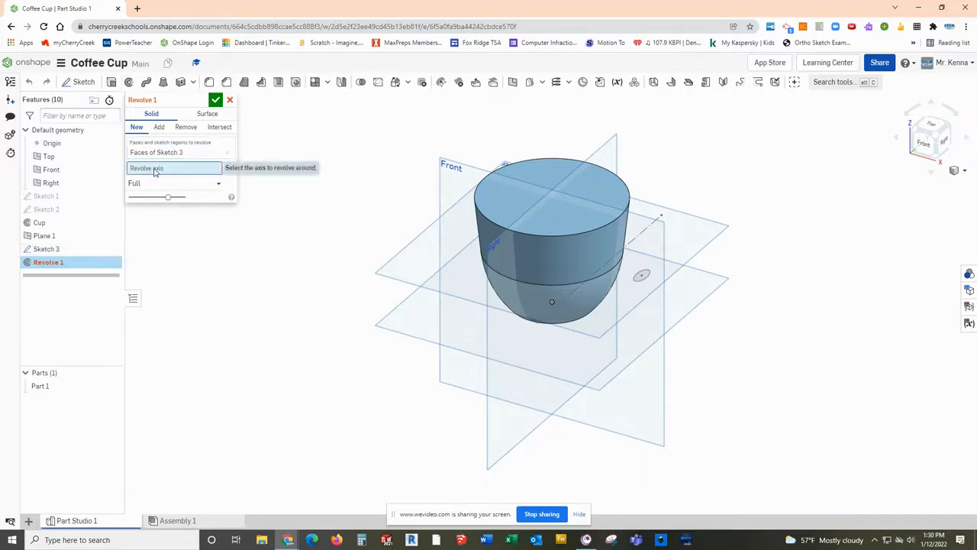
left_click(551, 314)
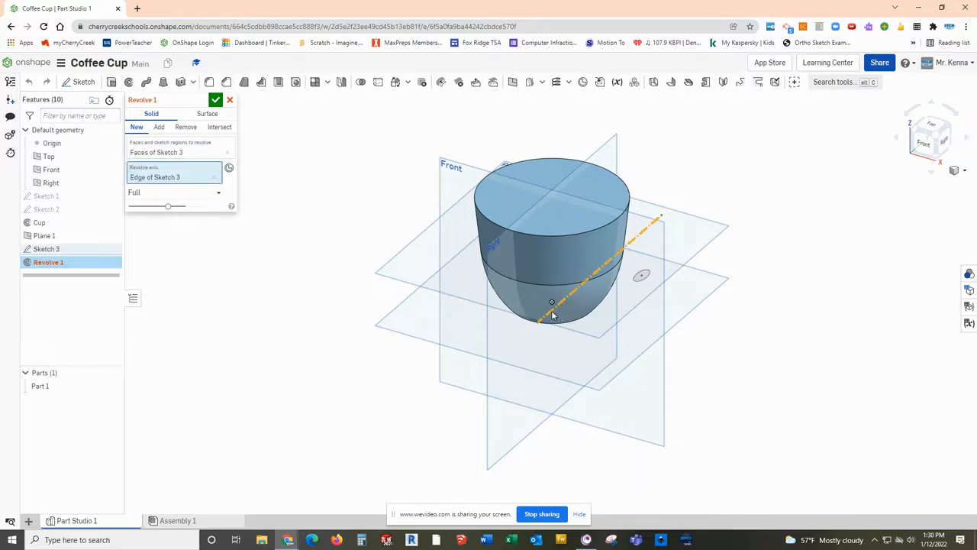
mouse_move(745, 360)
right_mouse_down()
mouse_move(771, 340)
mouse_move(762, 350)
right_mouse_up()
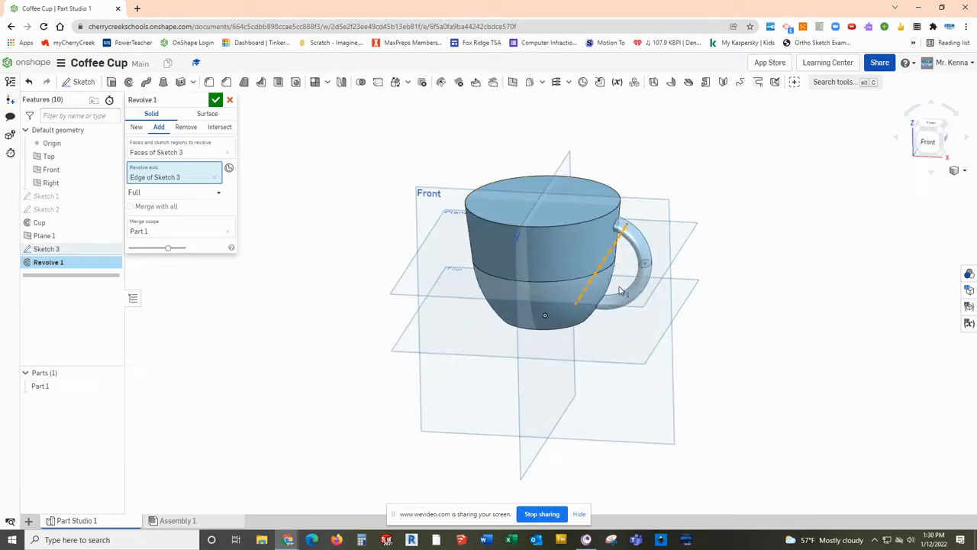
right_click_drag(687, 334, 421, 303)
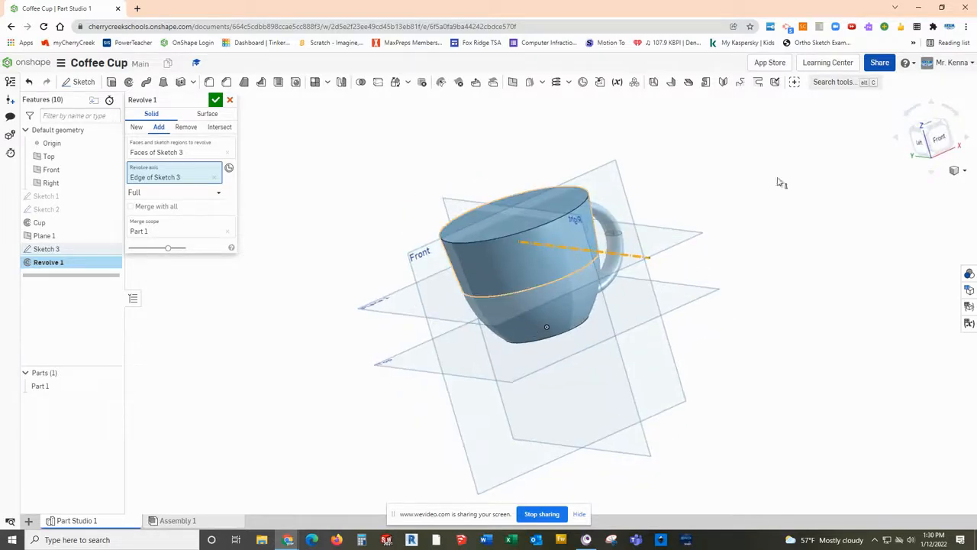
left_click(946, 126)
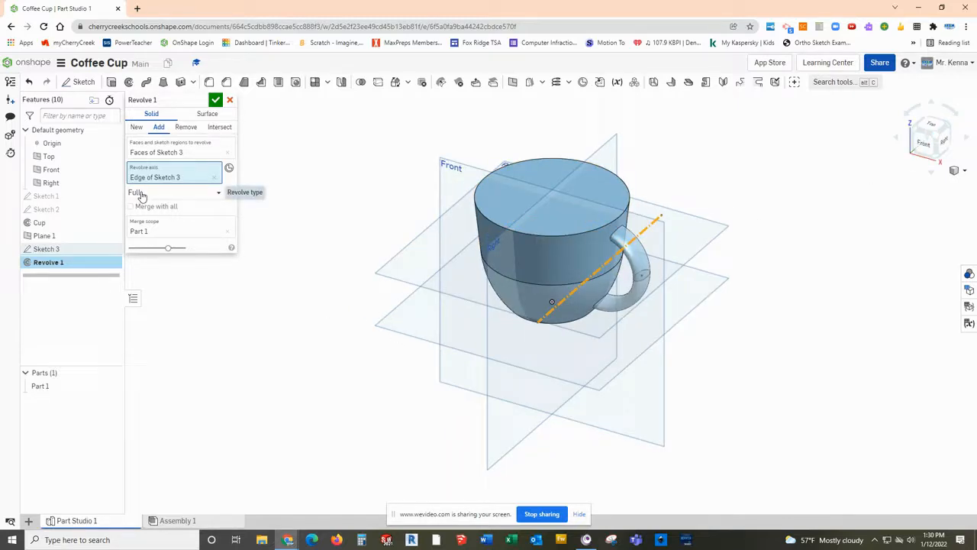
Step: Try the handle revolve in one direction and change it to symmetric with an angle of 180 degrees
left_click(140, 194)
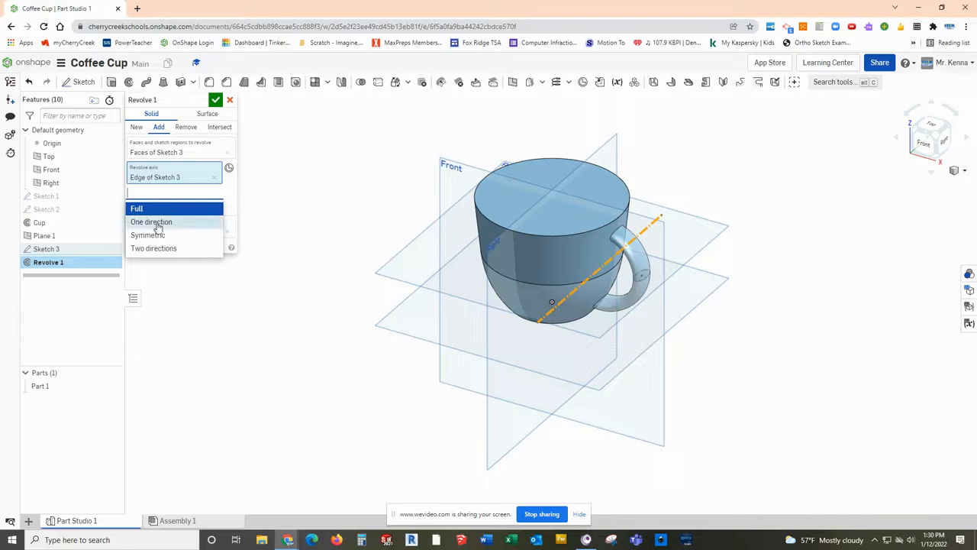
left_click(158, 222)
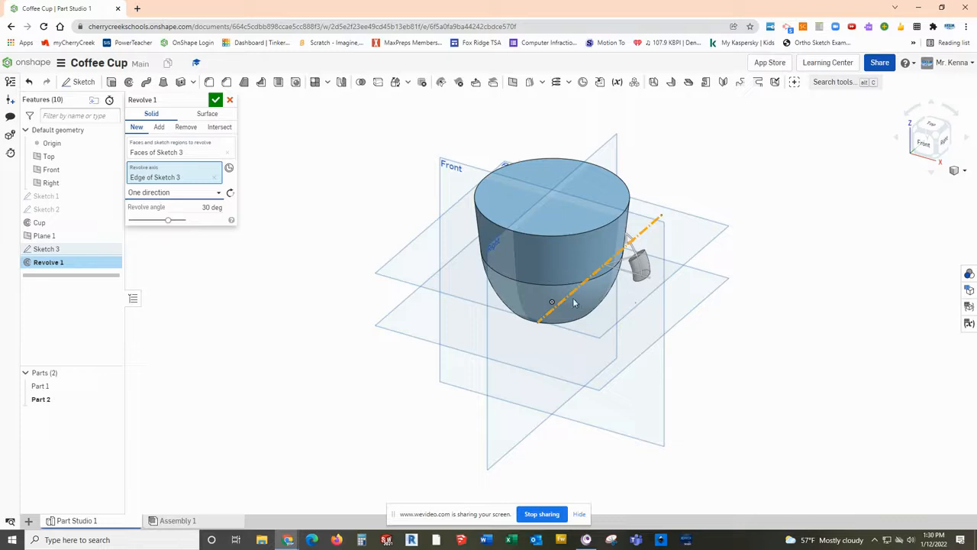
left_click(177, 193)
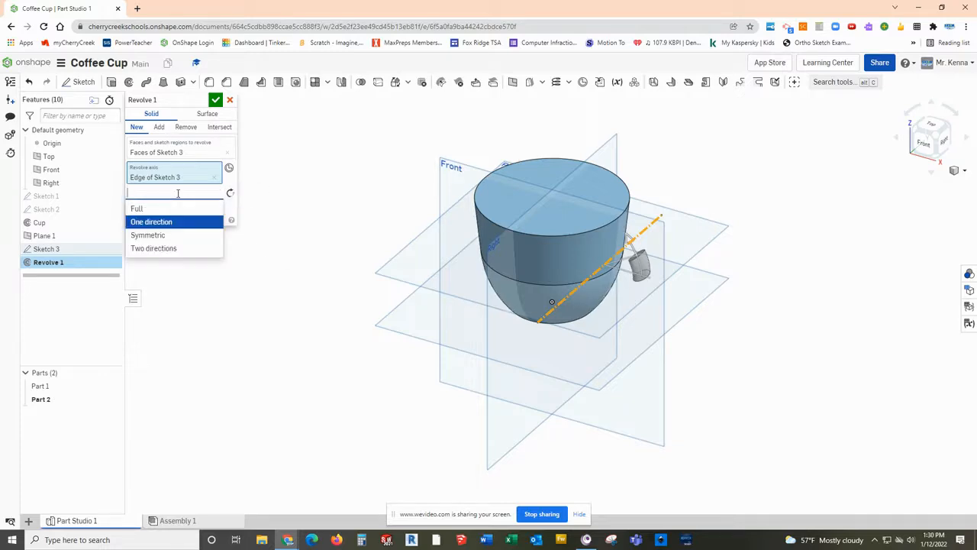
left_click(158, 237)
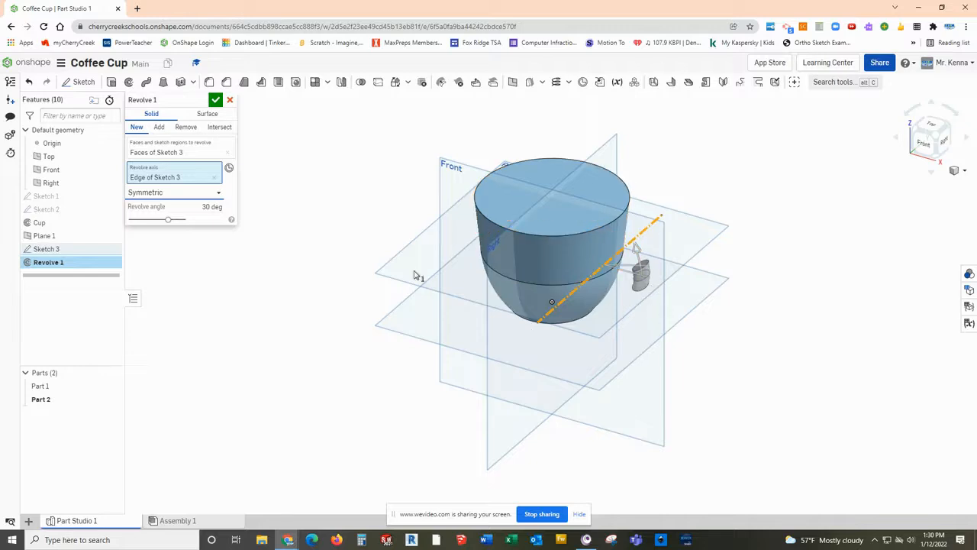
left_click(205, 204)
key("BackSpace")
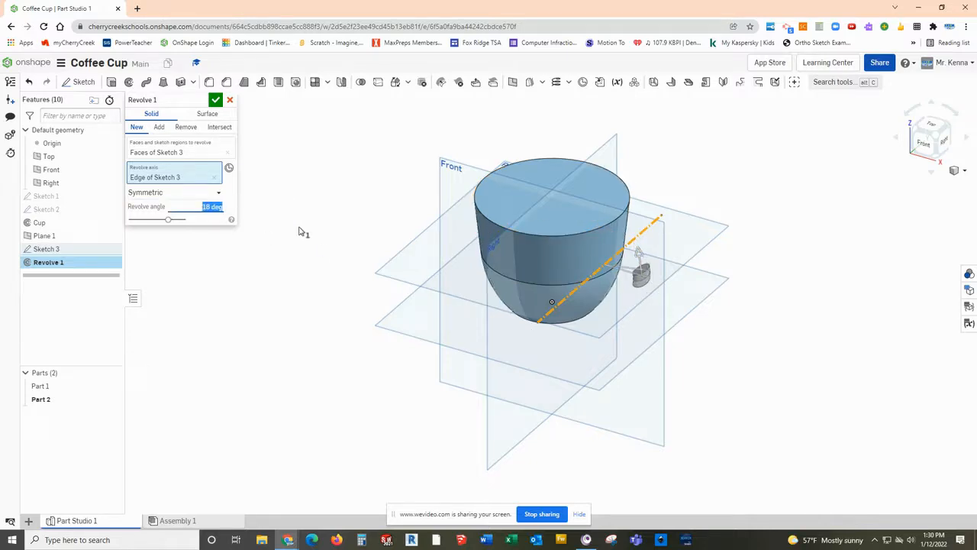
type("180")
key("Return")
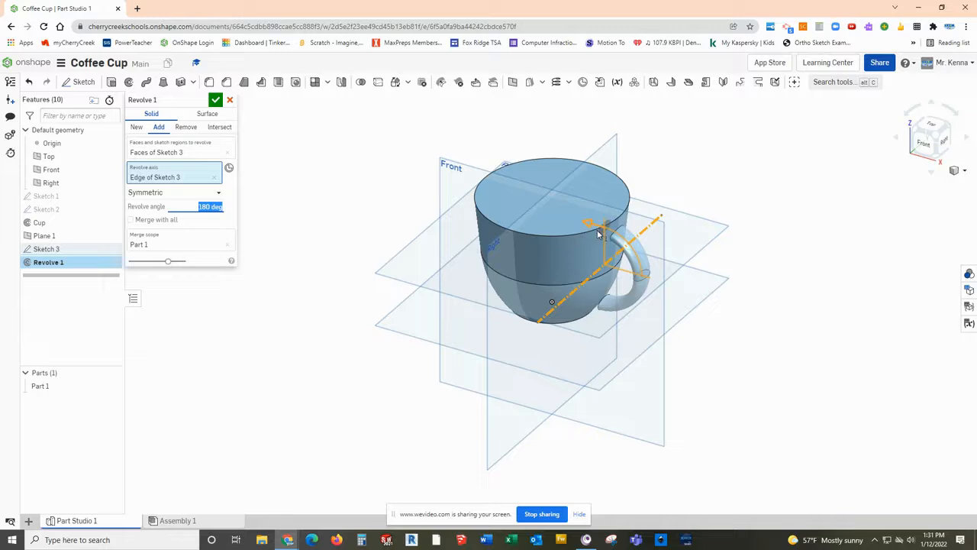
Step: Try symmetric revolve angles of 200, 210 and 270 degrees for the handle, judged against the cup's front profile
right_click_drag(639, 337, 679, 295)
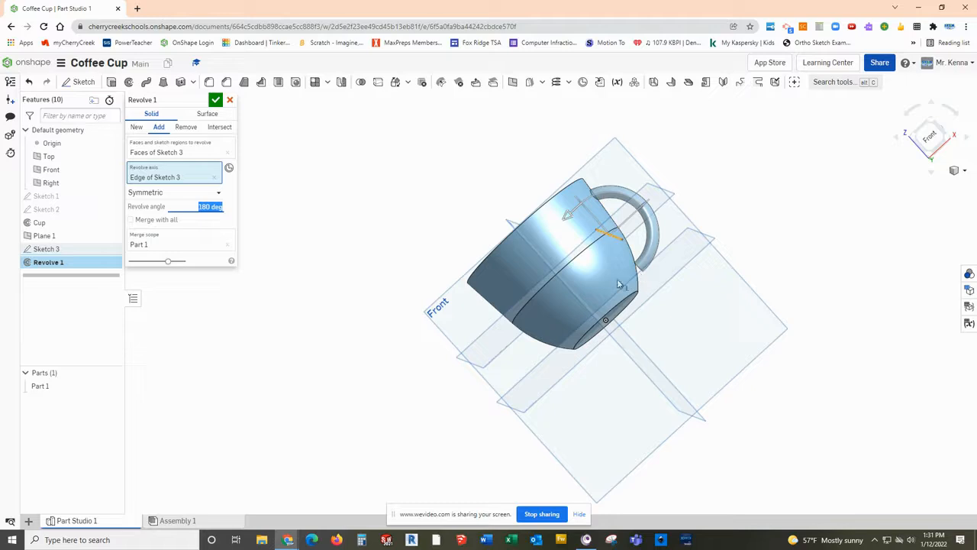
left_click(929, 136)
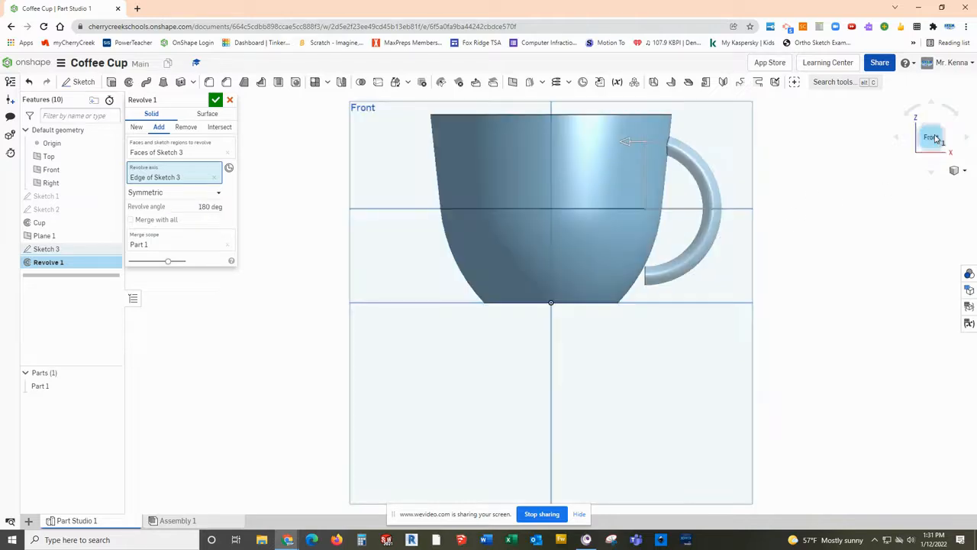
left_click(210, 207)
type("3")
key("Return")
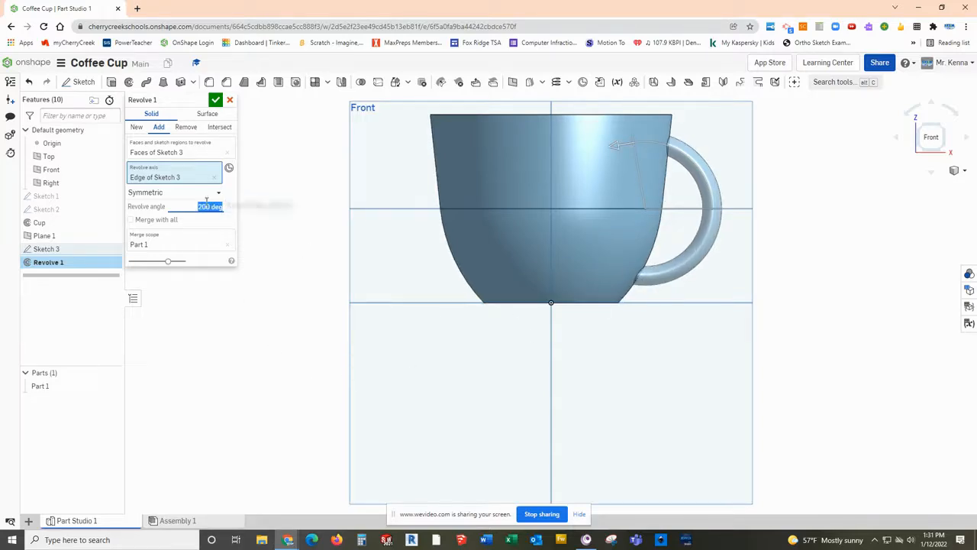
type("210")
key("Return")
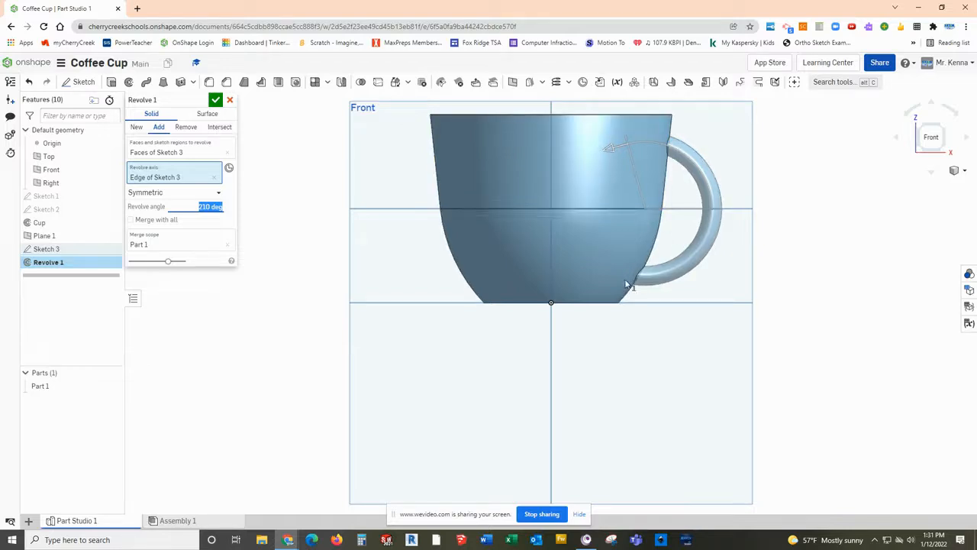
type("7")
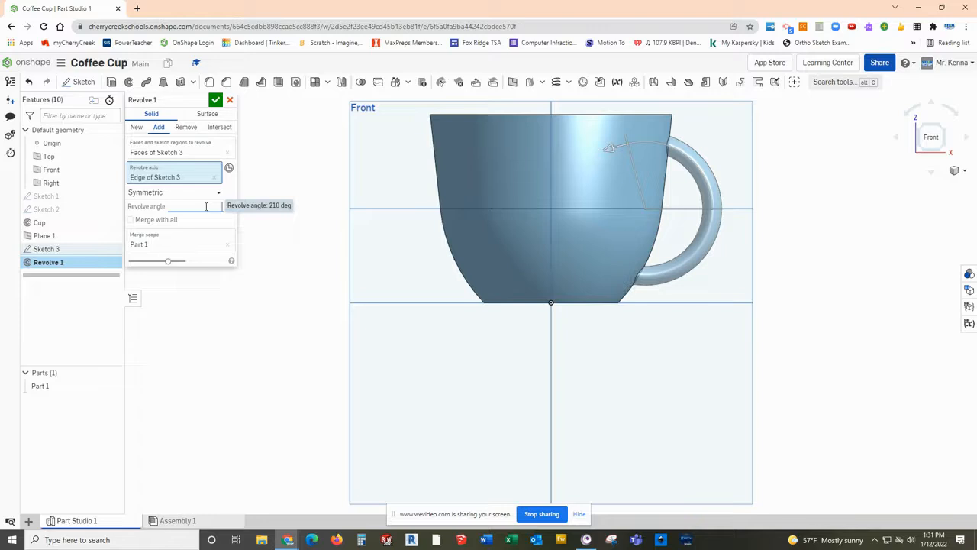
key("Return")
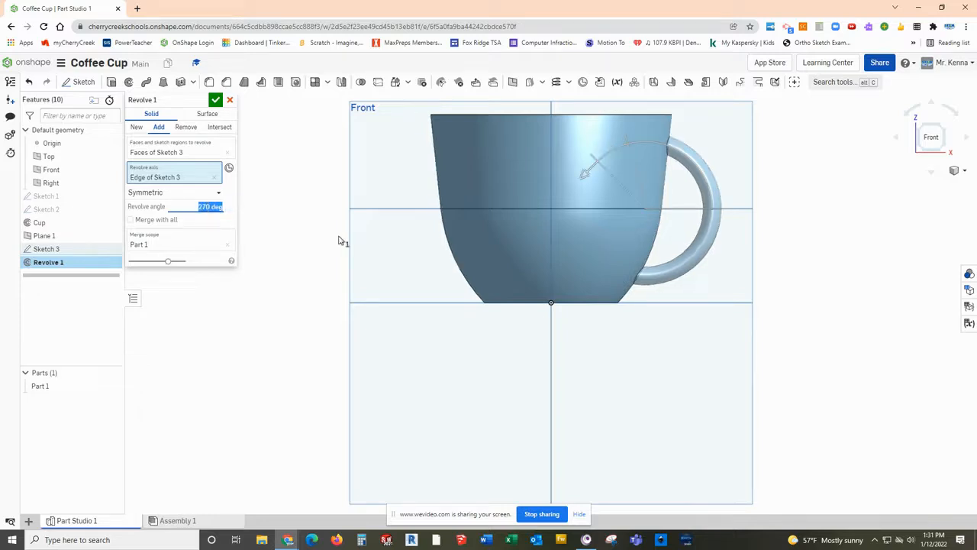
Step: Change the handle revolve to two directions and set its first revolve angle to 90 degrees
left_click(185, 195)
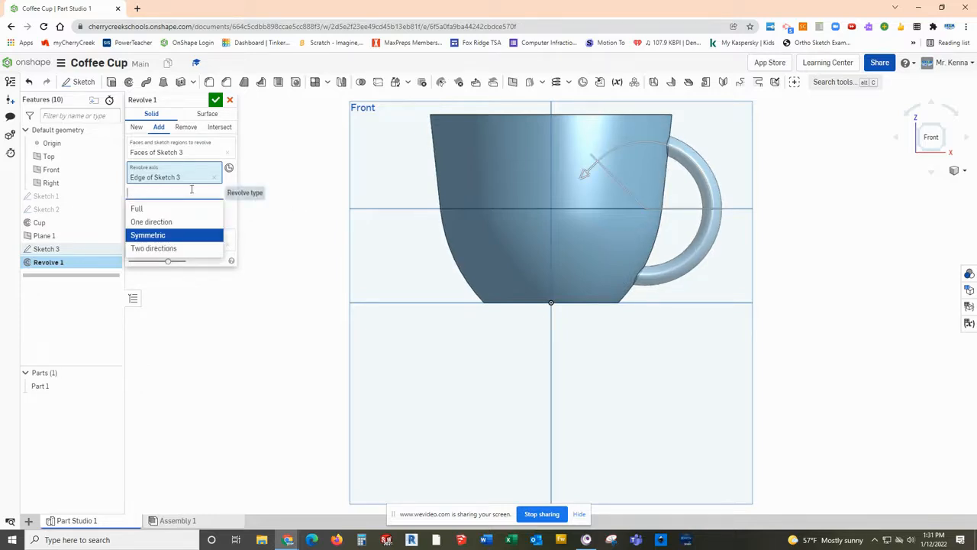
left_click(181, 247)
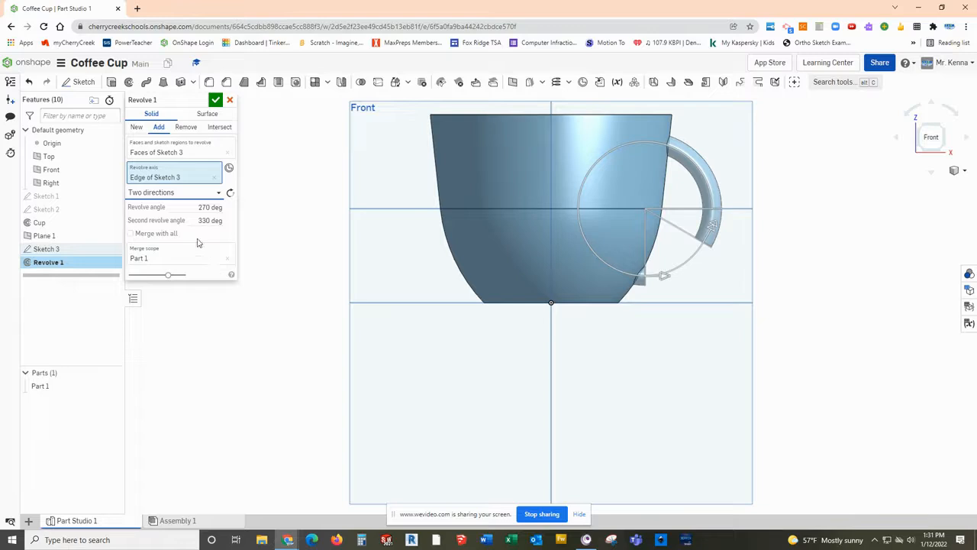
left_click(209, 207)
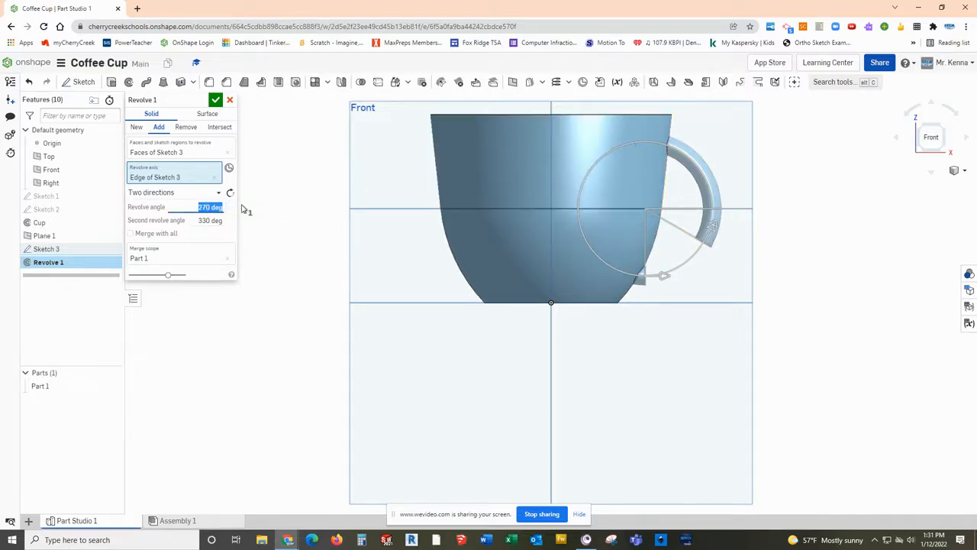
type("90")
key("Return")
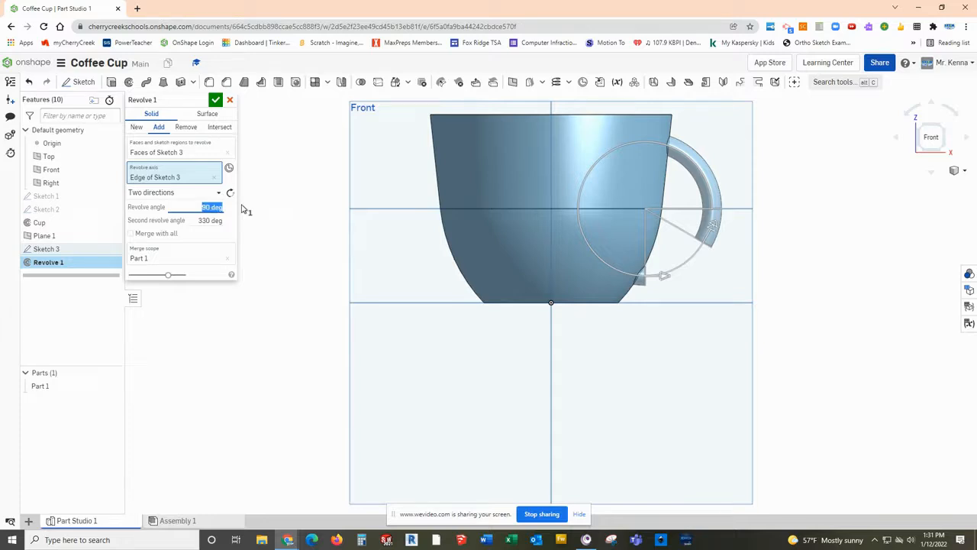
Step: Set the handle's second revolve angle to -120 degrees after trying -90 degrees
left_click(204, 220)
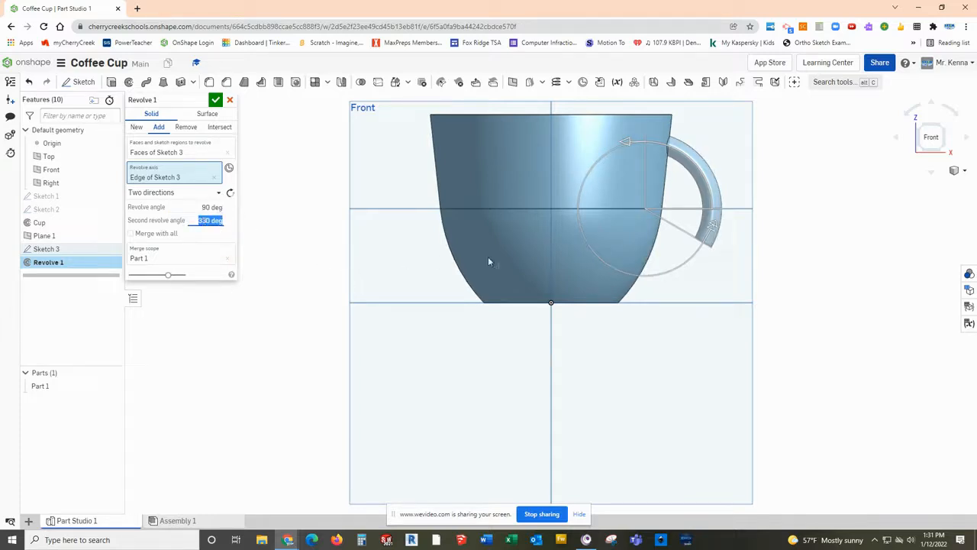
key("BackSpace")
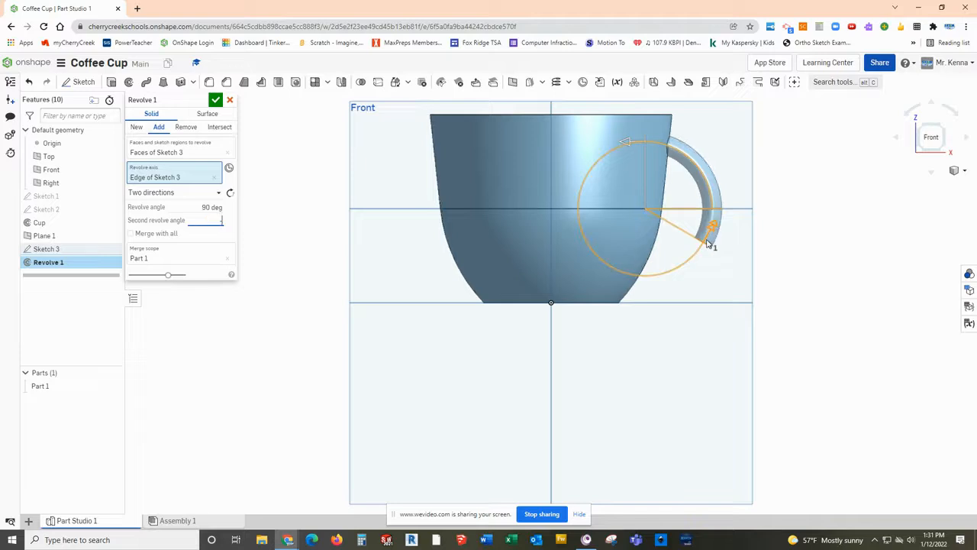
key("Return")
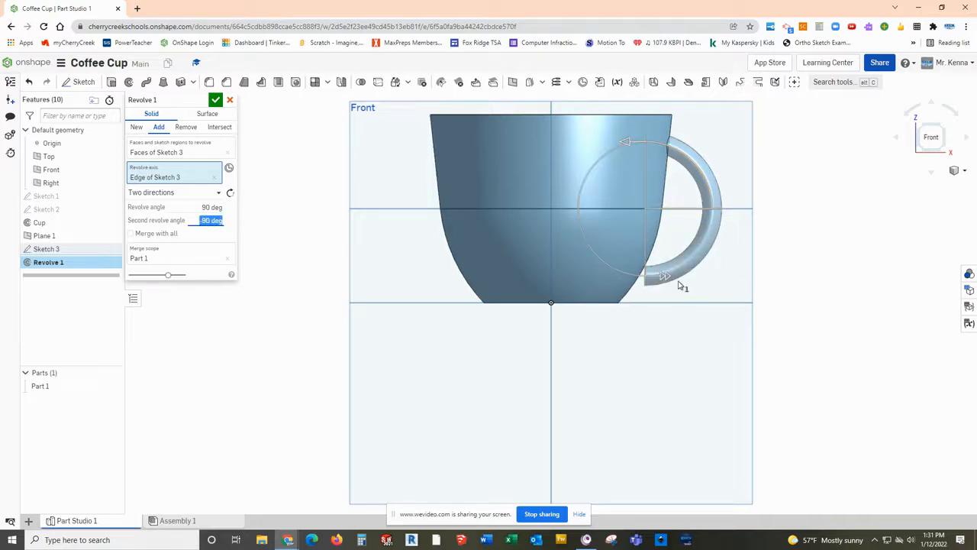
key("BackSpace")
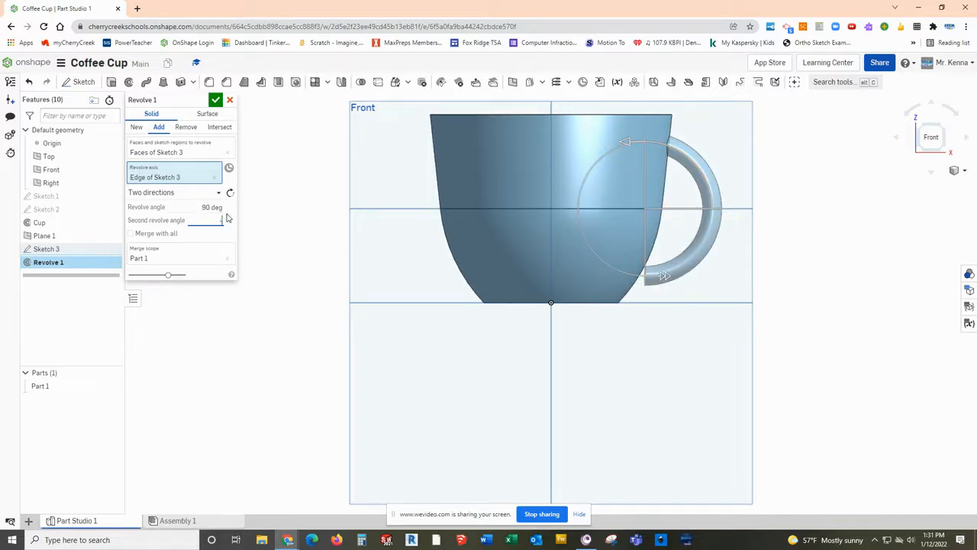
type("-120")
key("Return")
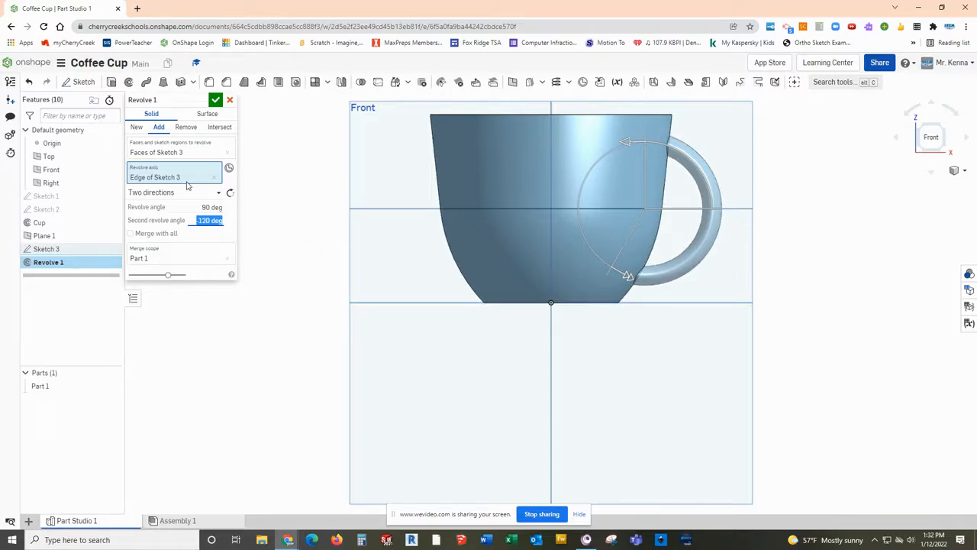
Step: Name the revolve feature "Handle" and accept it
left_click(202, 100)
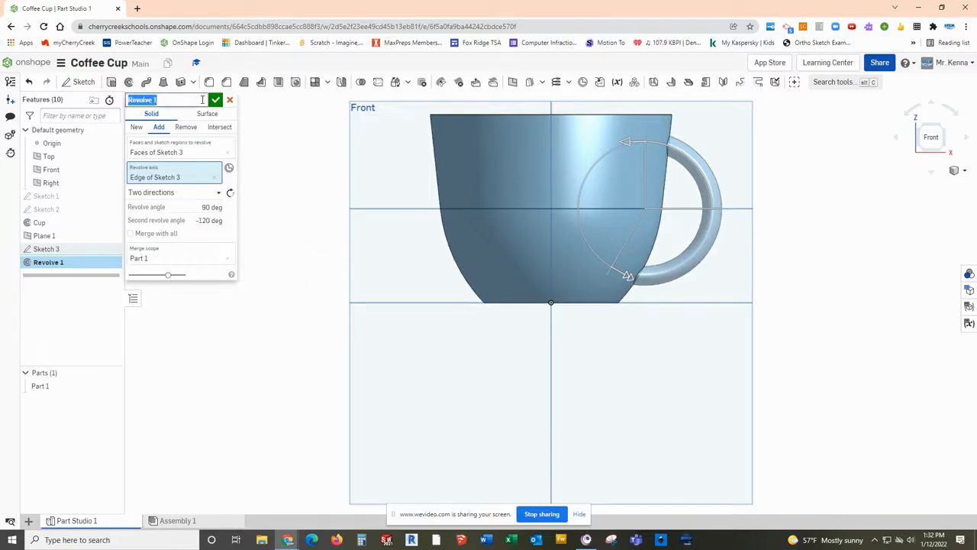
type("Handle")
key("Return")
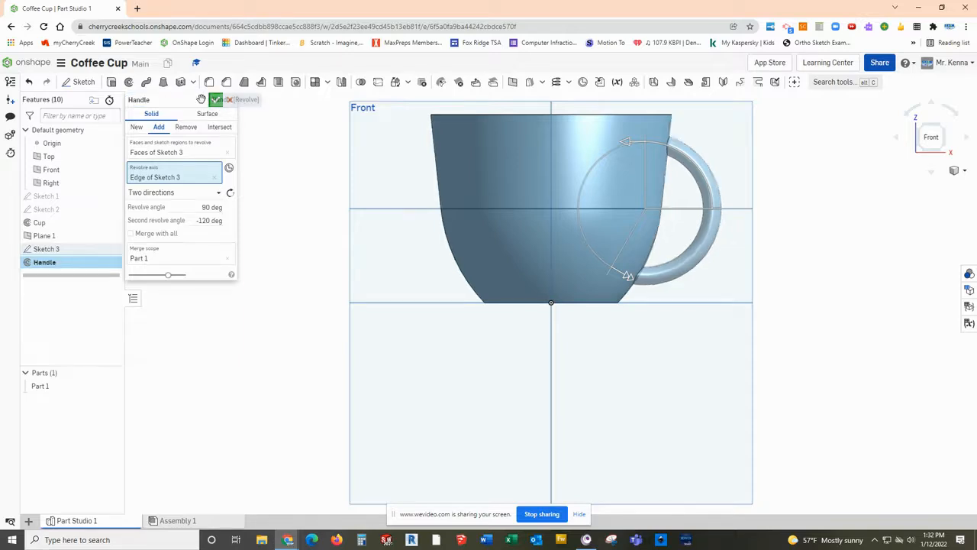
left_click(215, 100)
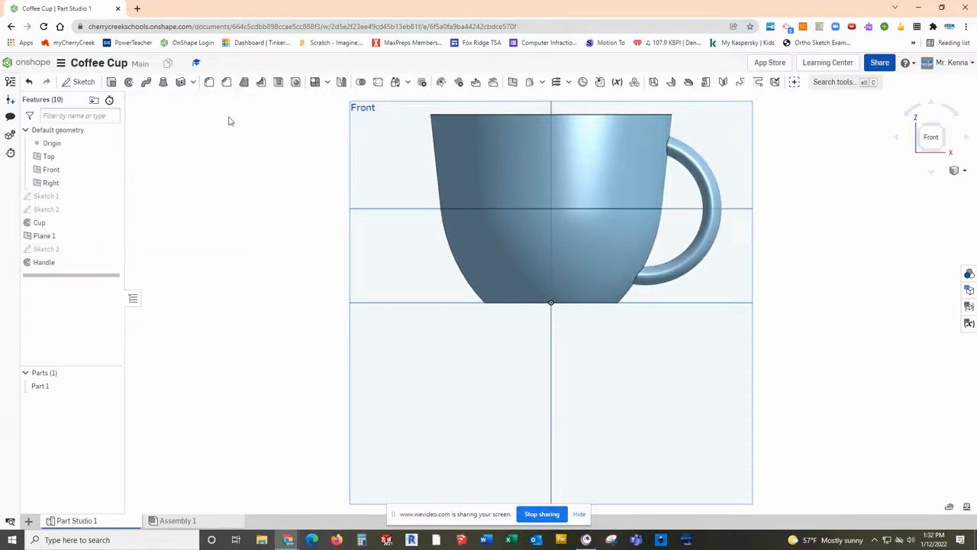
Step: Start a full revolve of Sketch 2 as a Remove operation, merged with all parts
right_click_drag(831, 277, 812, 287)
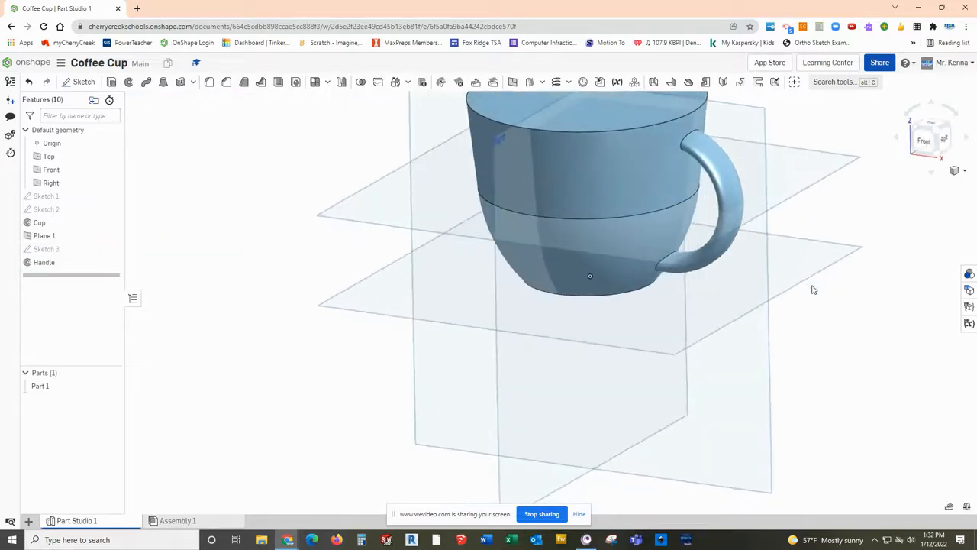
scroll(793, 241, "up", 3)
scroll(793, 241, "down", 5)
scroll(674, 213, "up", 3)
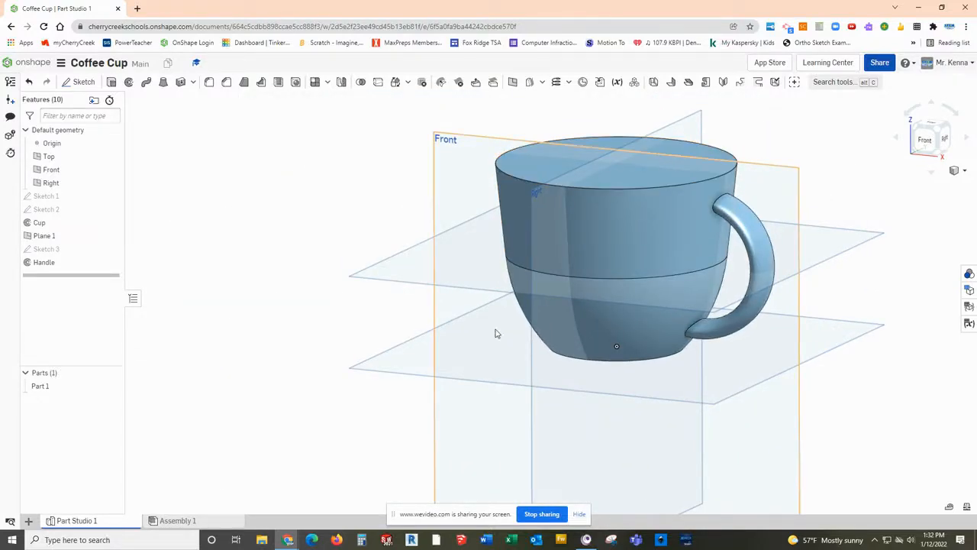
left_click(56, 212)
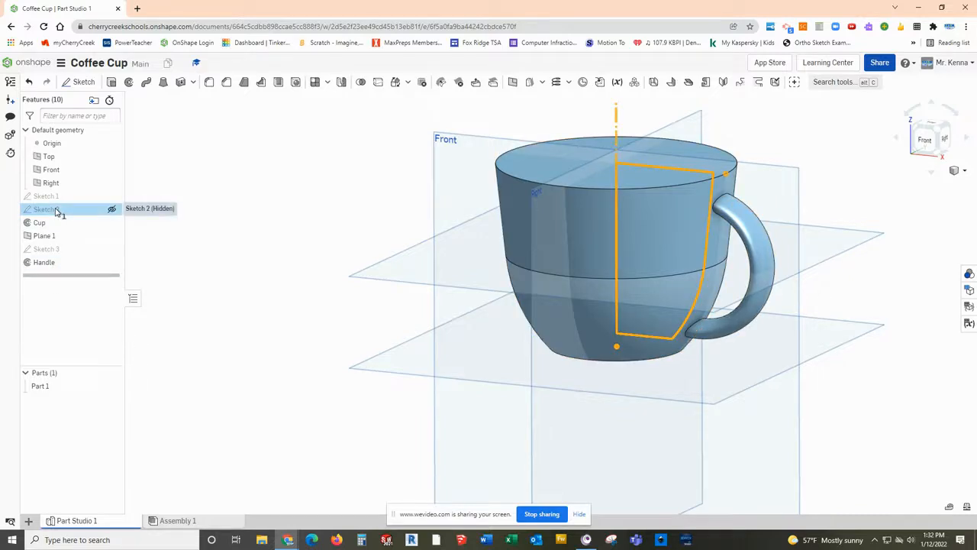
left_click(129, 82)
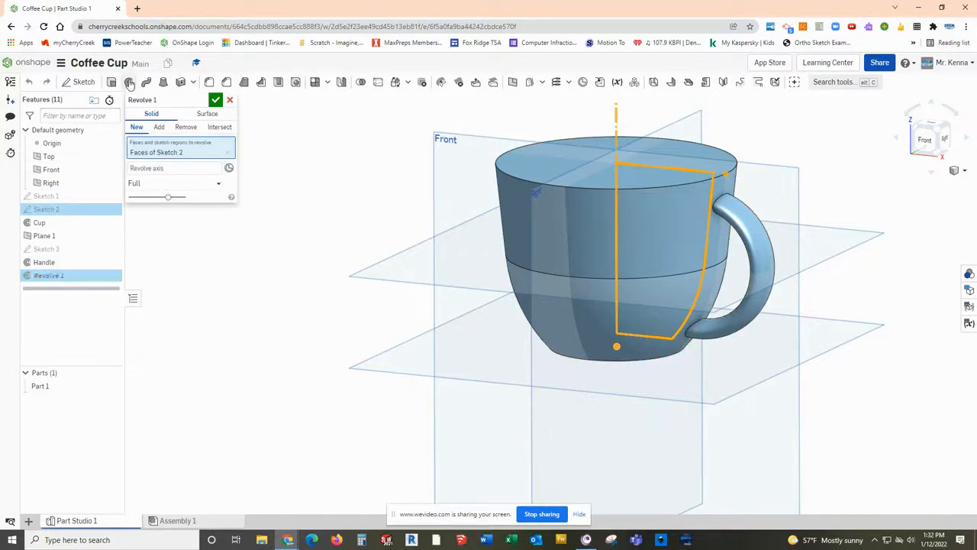
left_click(185, 128)
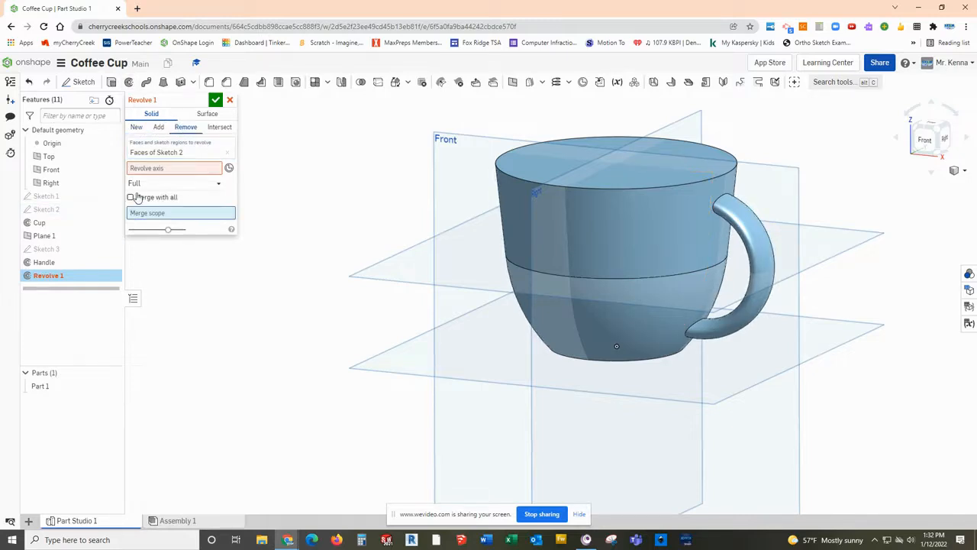
left_click(132, 197)
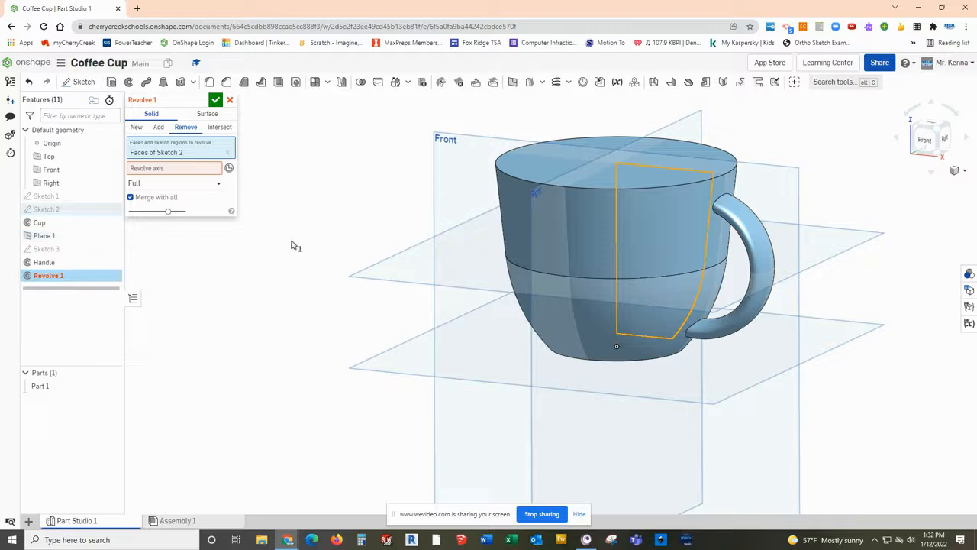
Step: Show Sketch 2 and use its vertical centreline as the axis of the revolve cut
scroll(621, 149, "up", 3)
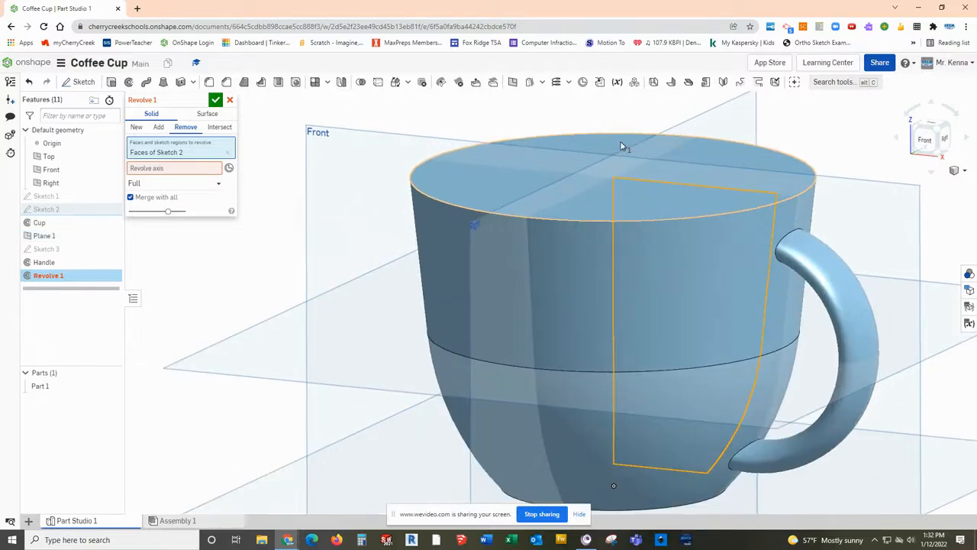
scroll(622, 147, "down", 3)
scroll(621, 147, "down", 1)
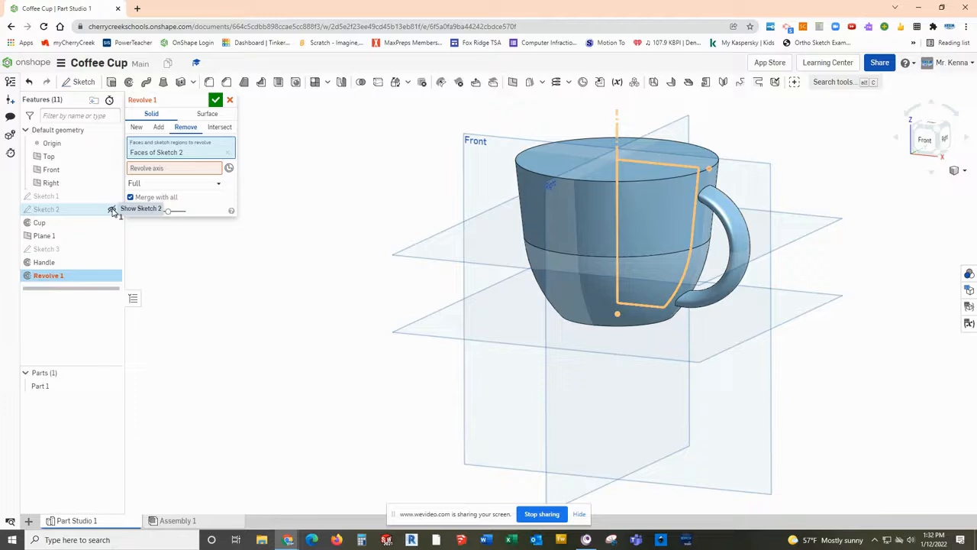
left_click(112, 210)
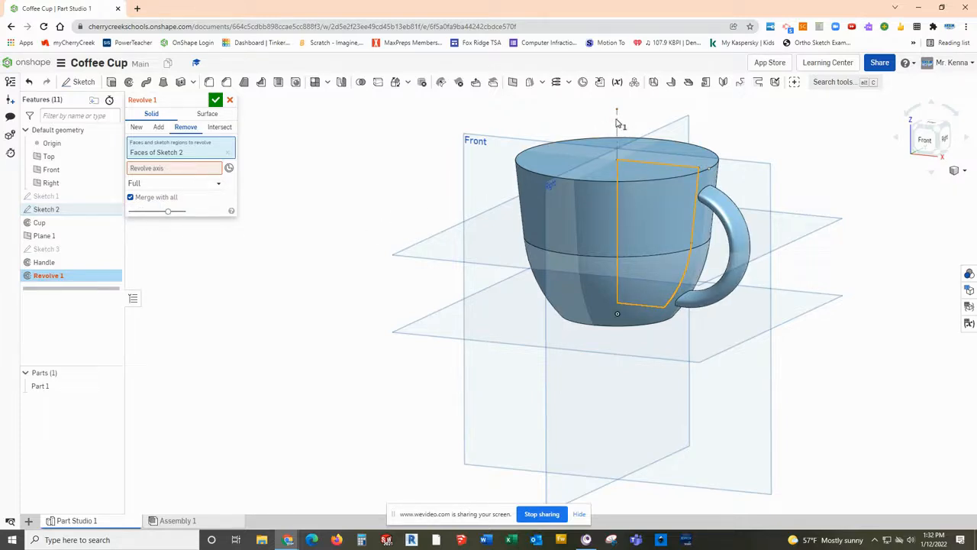
left_click(164, 172)
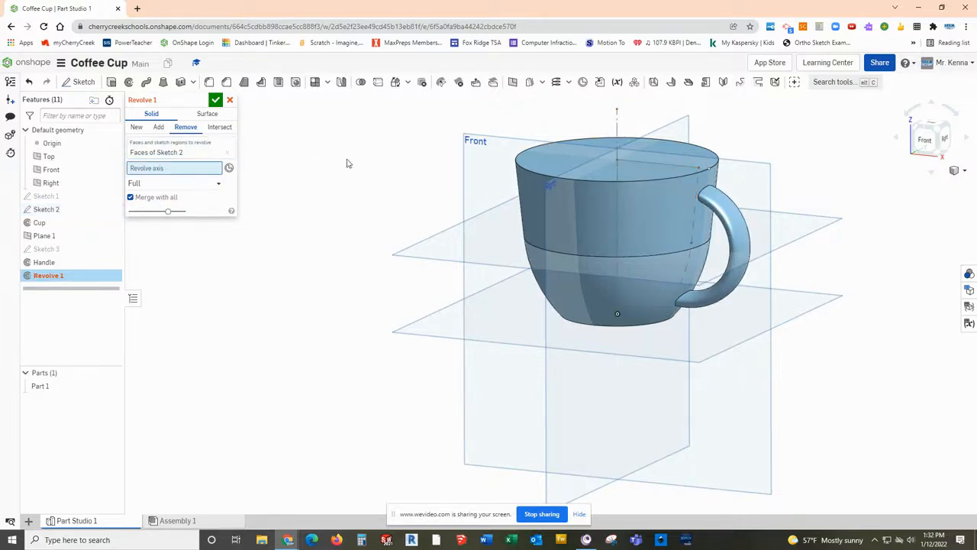
left_click(616, 115)
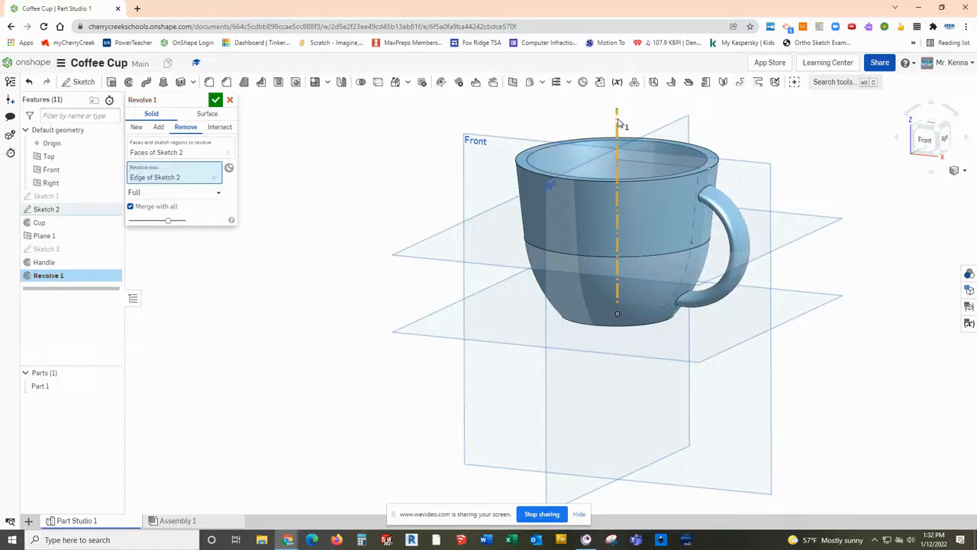
Step: Name the revolve feature "Cup Cut" and accept it
mouse_move(829, 214)
right_mouse_down()
mouse_move(844, 273)
mouse_move(818, 201)
mouse_move(833, 206)
right_mouse_up()
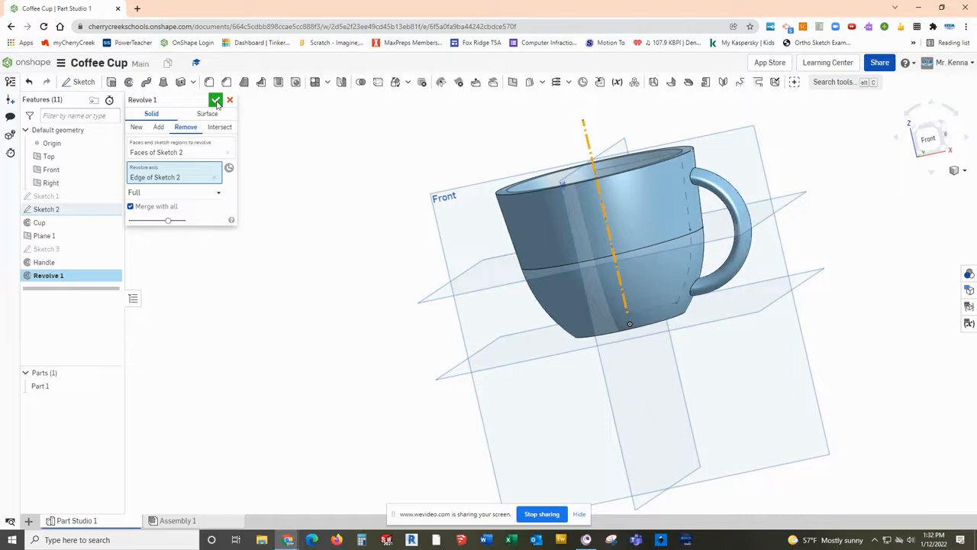
left_click(200, 103)
type("Cup Cut")
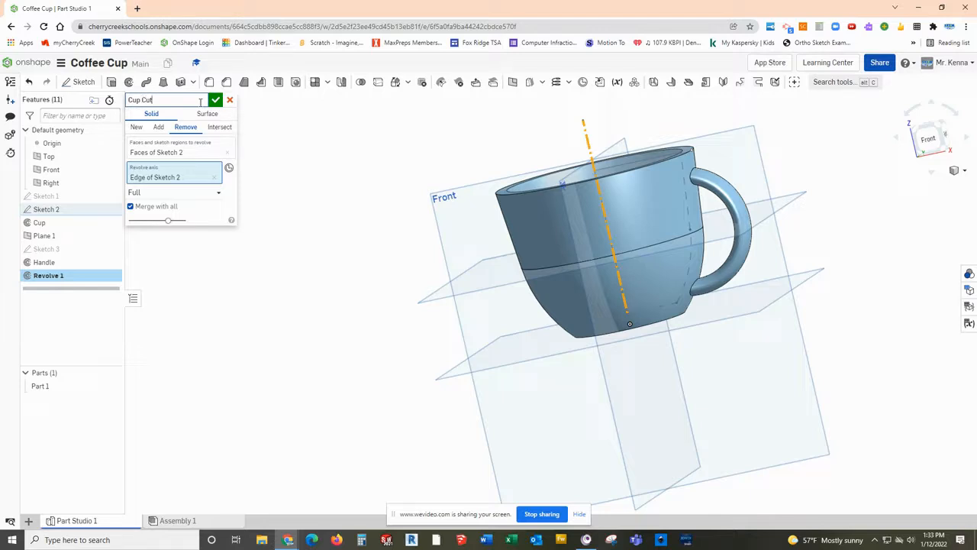
key("Return")
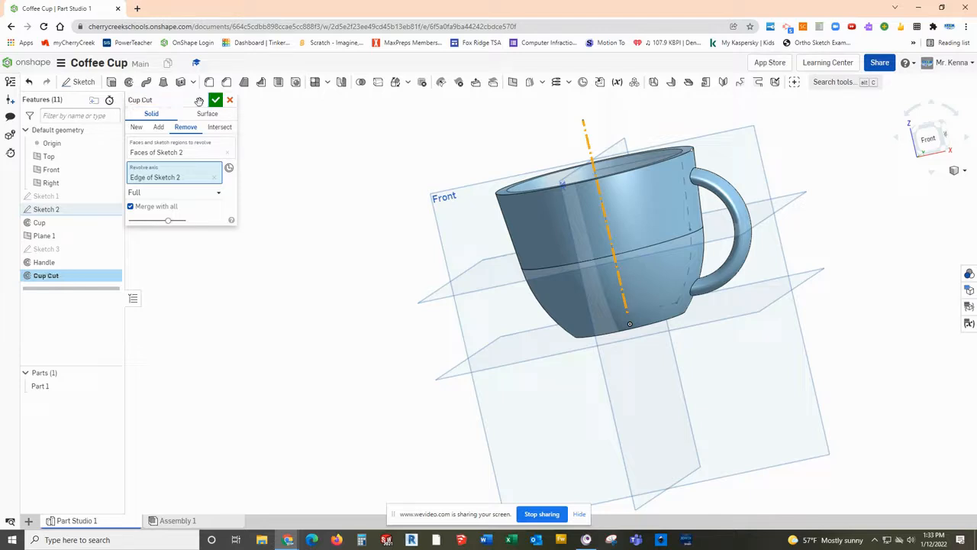
left_click(215, 100)
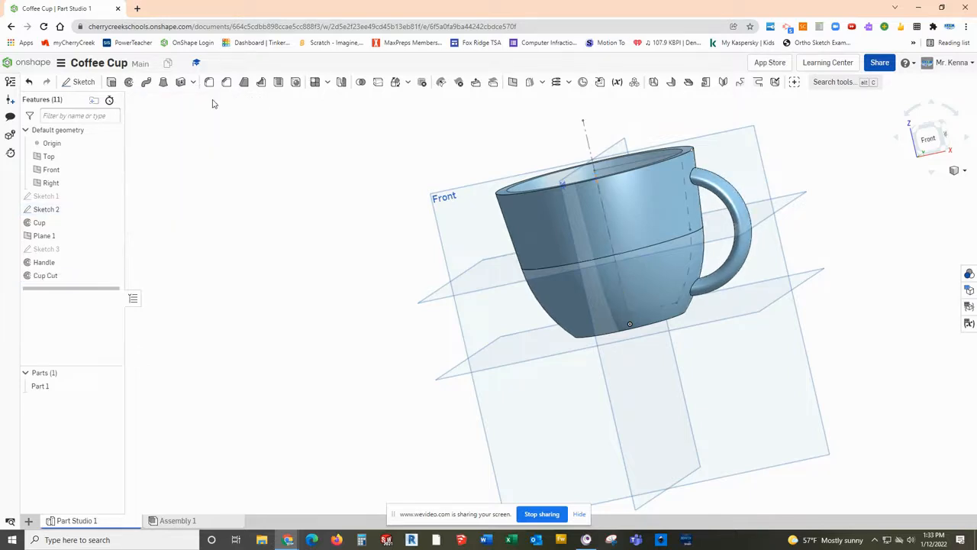
Step: Hide Sketch 2 and Plane 1 so only the cup and the default planes are displayed
left_click(933, 130)
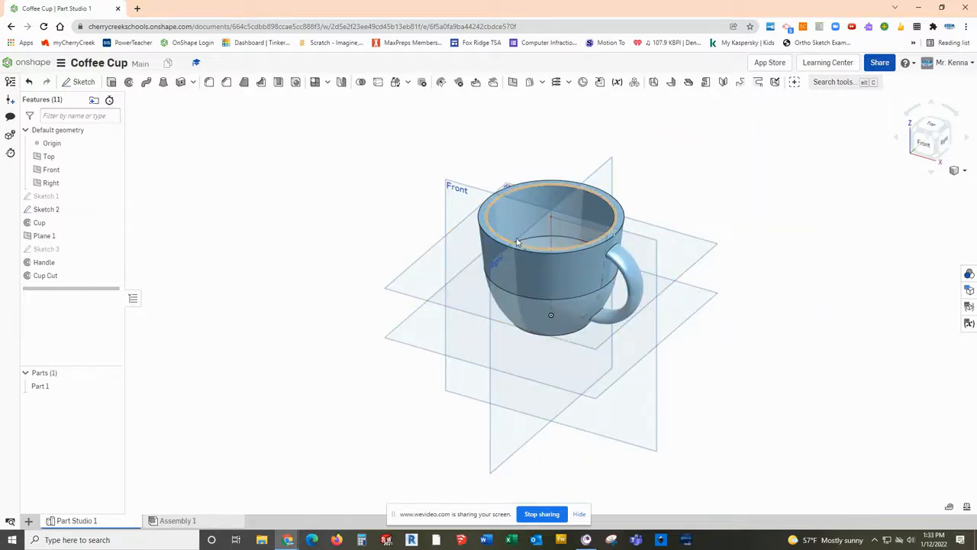
left_click(112, 210)
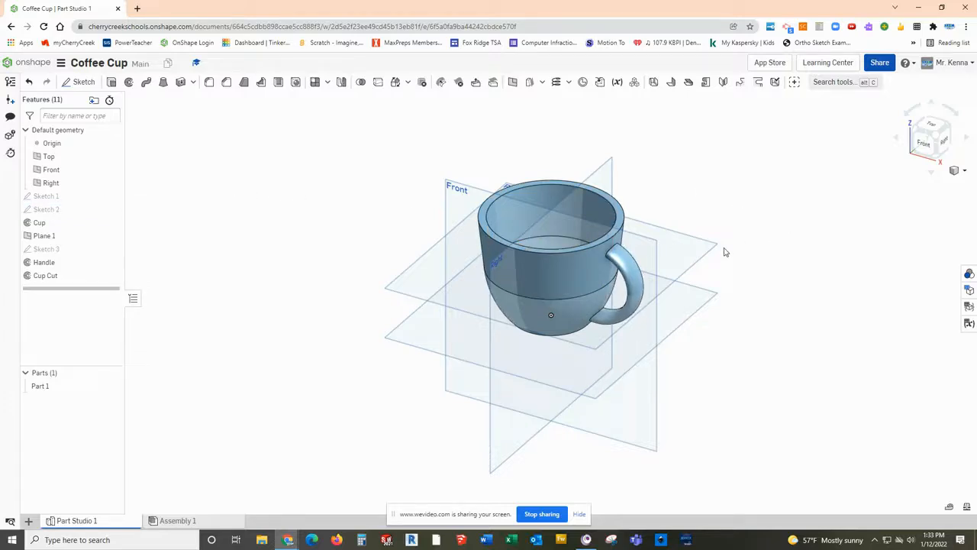
right_click_drag(497, 356, 451, 309)
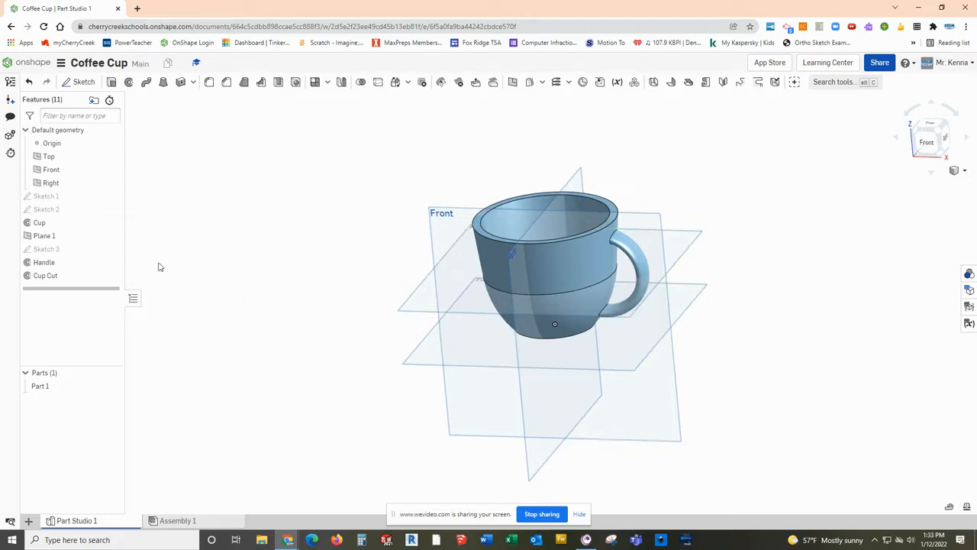
left_click(112, 237)
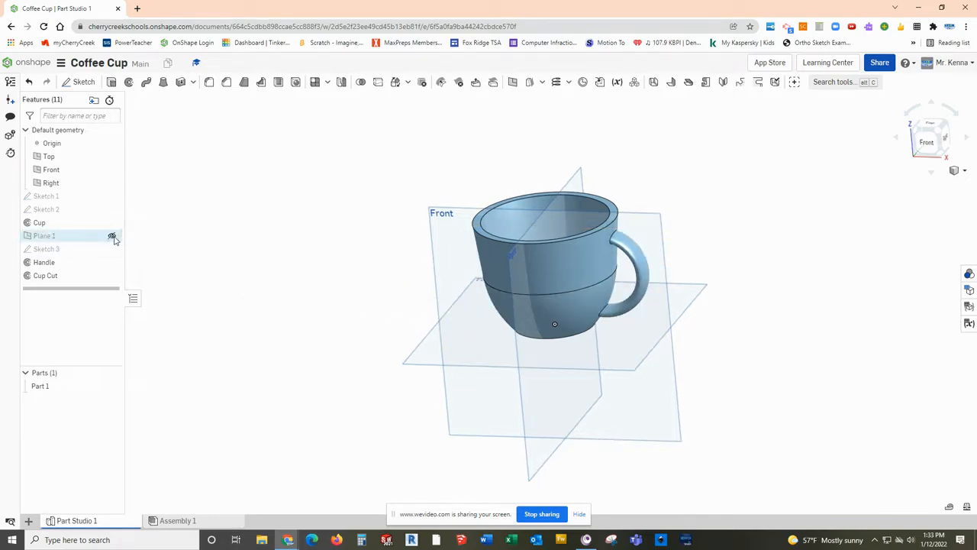
Step: Fillet the cup's outer and inner rim edges and its outer bottom edge with a 2.5 mm radius
right_click_drag(781, 360, 680, 301)
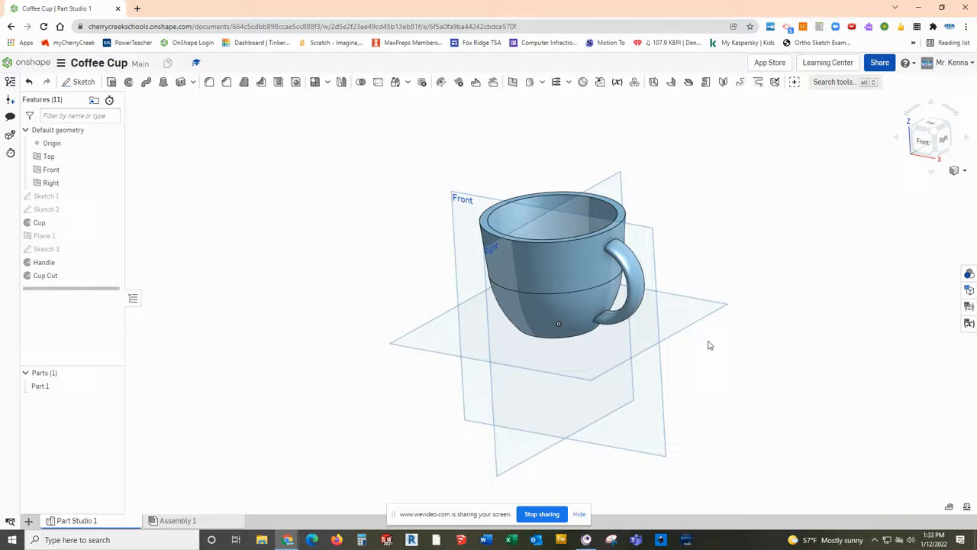
right_click_drag(726, 271, 722, 241)
key("shift+1")
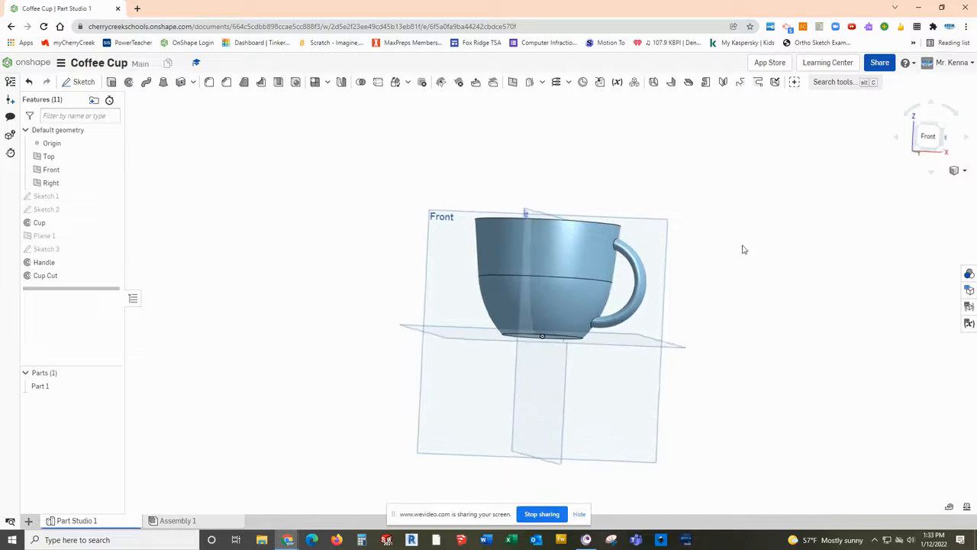
key("shift+7")
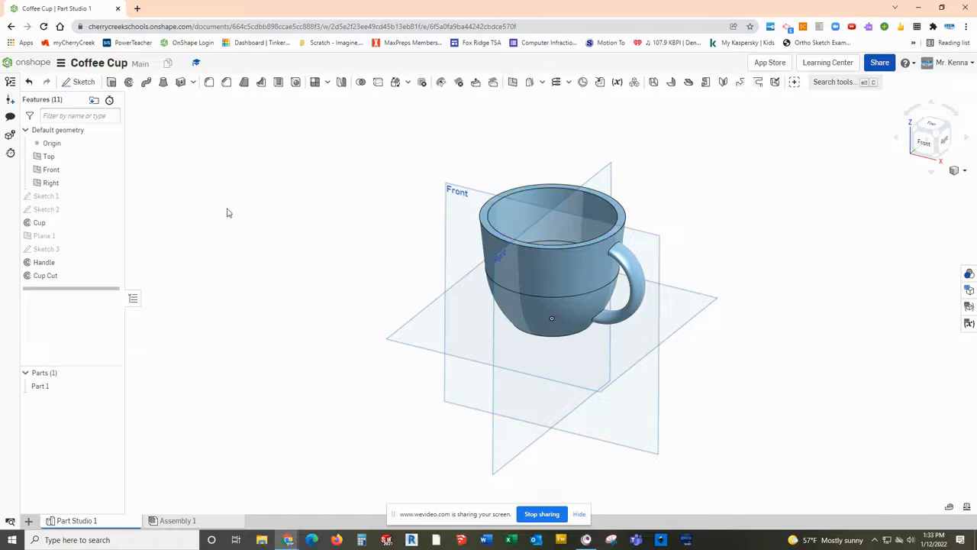
left_click(210, 82)
left_click(215, 187)
type("2")
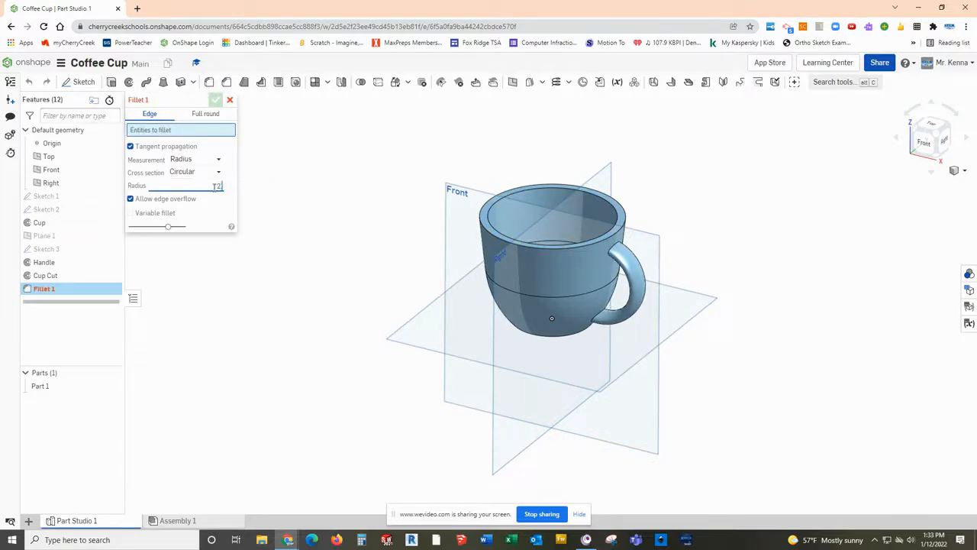
key("Return")
left_click(482, 232)
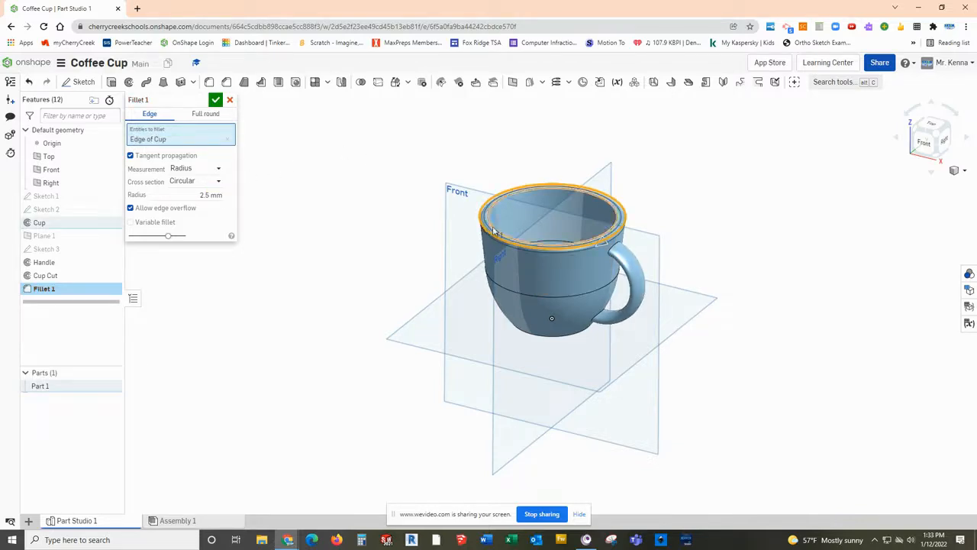
left_click(493, 231)
right_click_drag(548, 354, 554, 338)
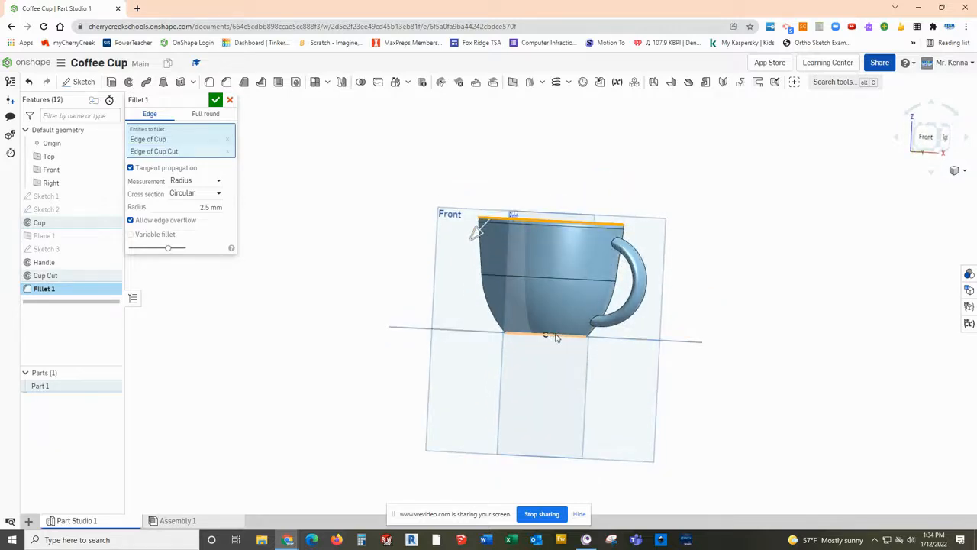
left_click(553, 333)
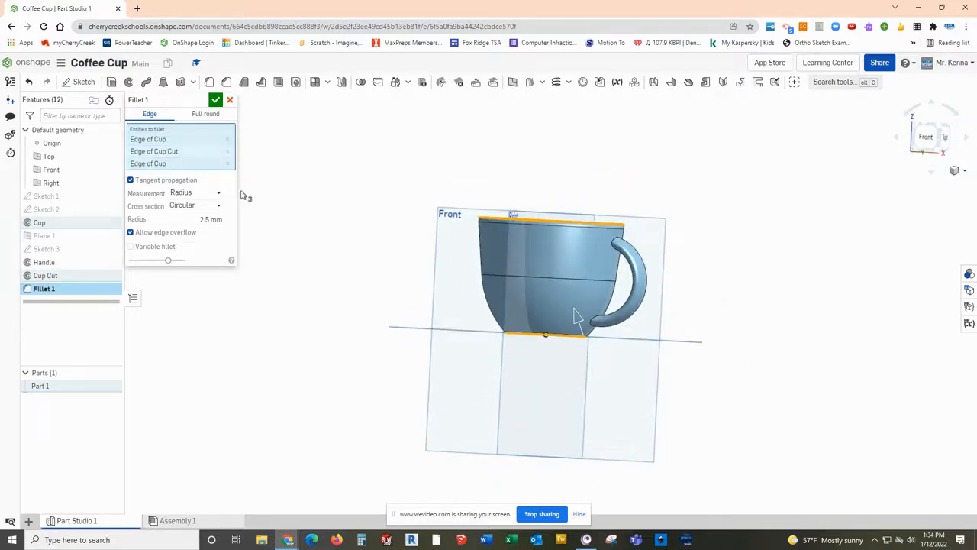
left_click(216, 100)
right_click_drag(602, 362, 600, 324)
right_click_drag(693, 331, 632, 388)
right_click_drag(620, 390, 651, 290)
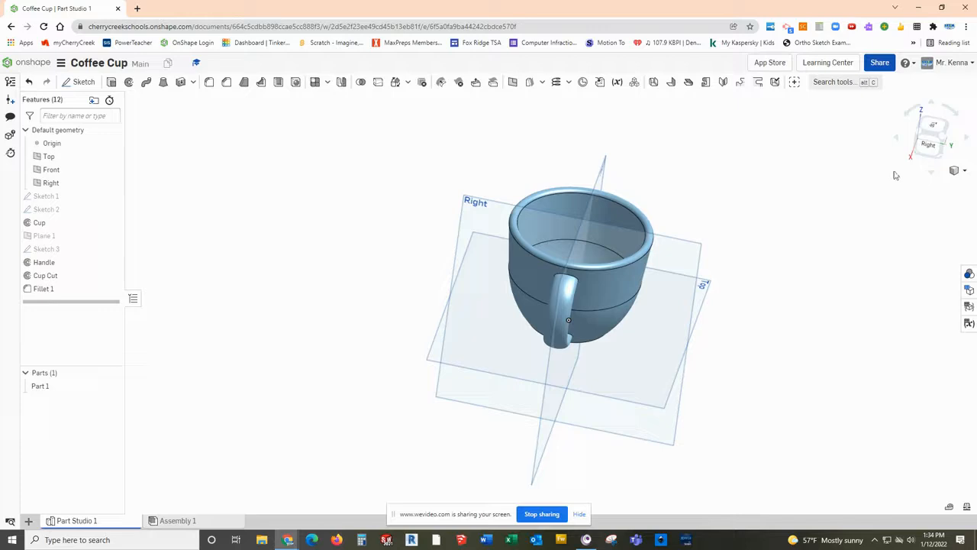
left_click(918, 133)
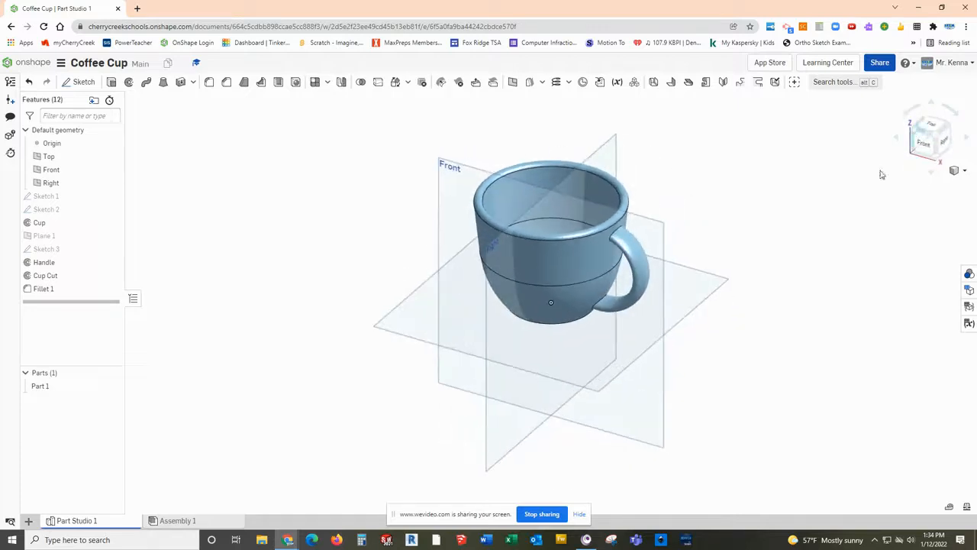
Step: Start a new sketch on the flat underside face of the cup
key("Up")
key("Up")
key("Up")
key("Up")
key("Up")
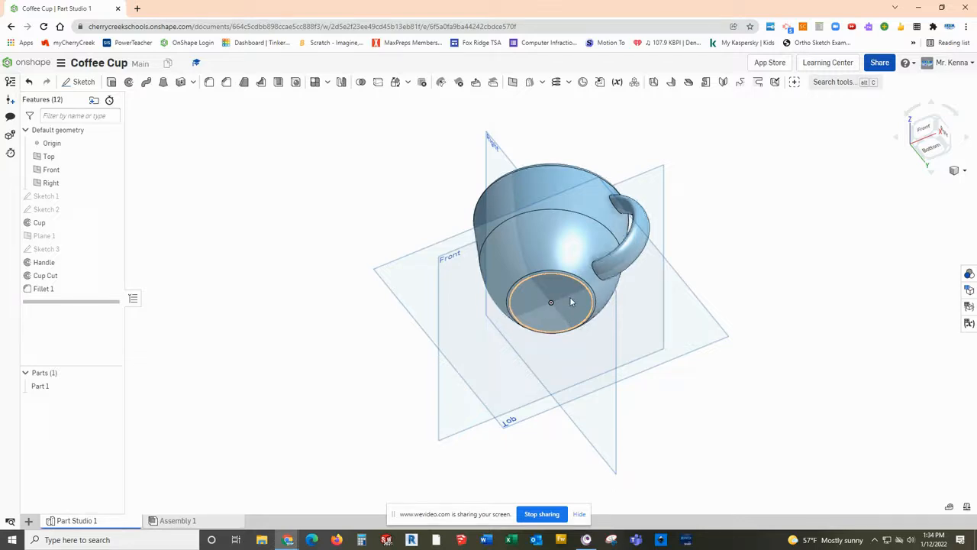
scroll(570, 302, "up", 5)
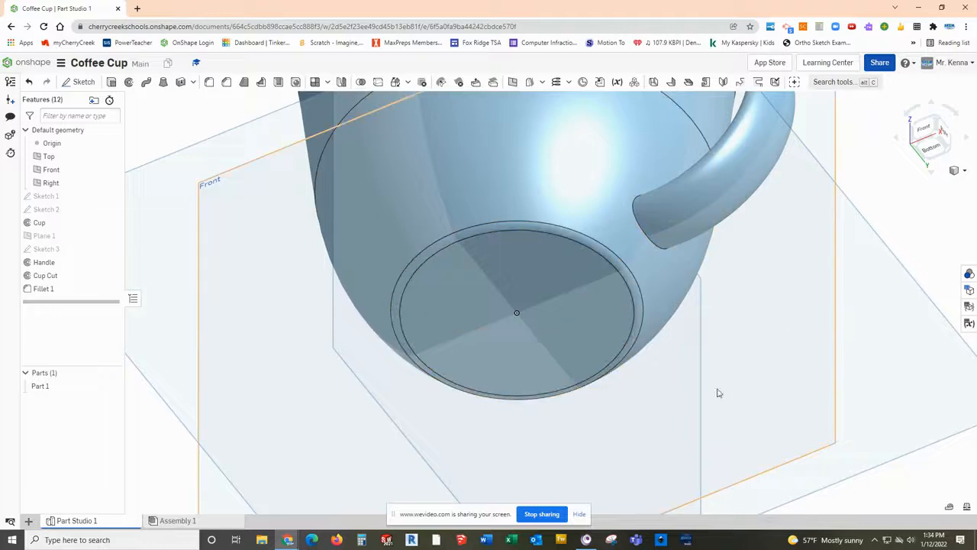
left_click(588, 333)
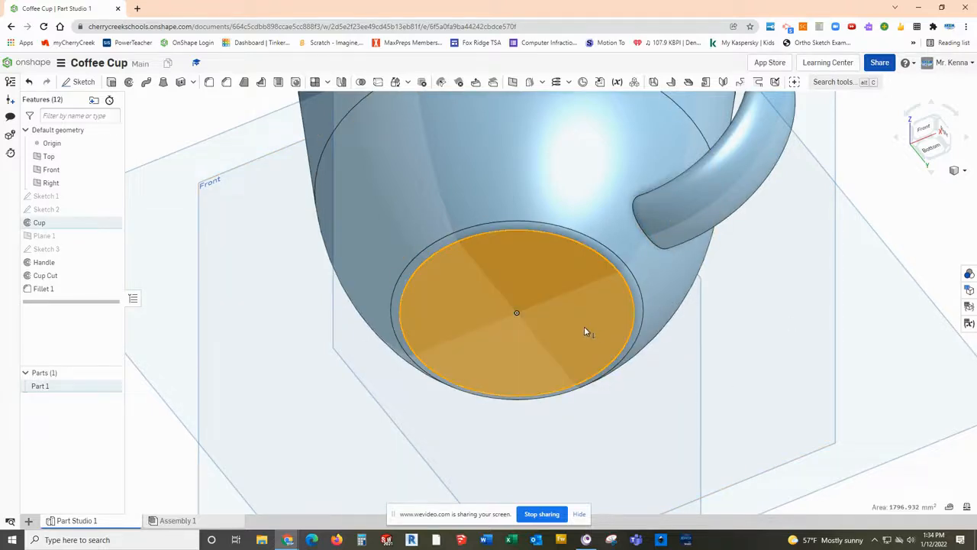
left_click(79, 85)
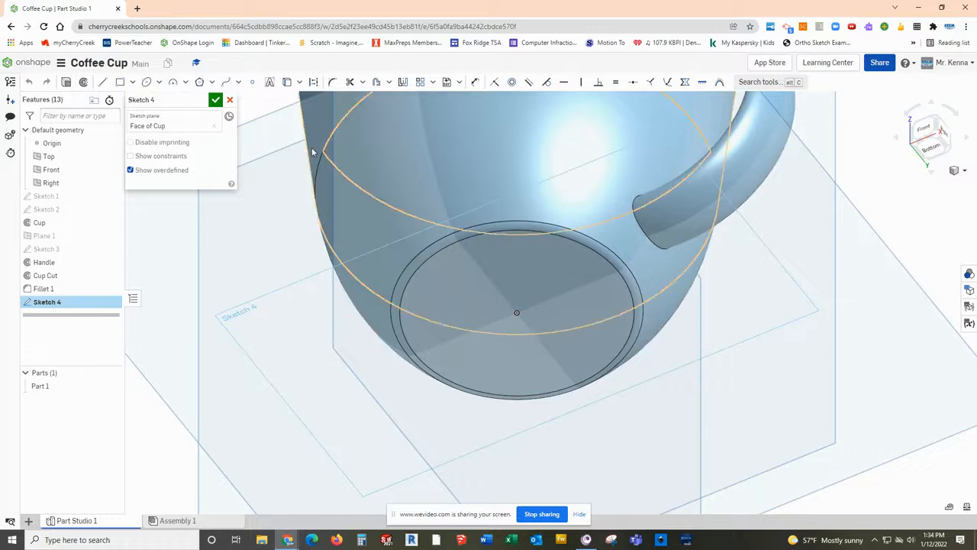
Step: Offset the circular edge of the cup's base inward to form a smaller concentric circle and accept the sketch
left_click(377, 83)
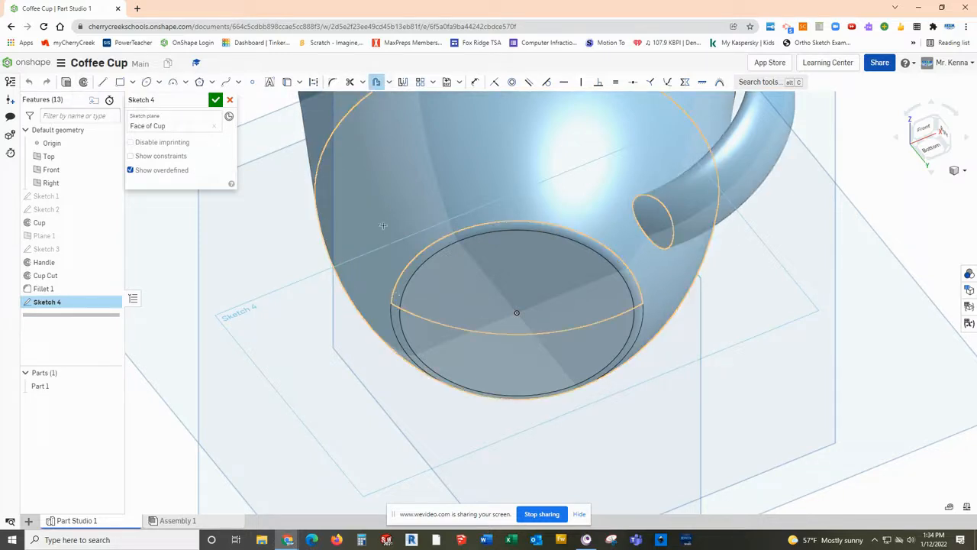
left_click(402, 299)
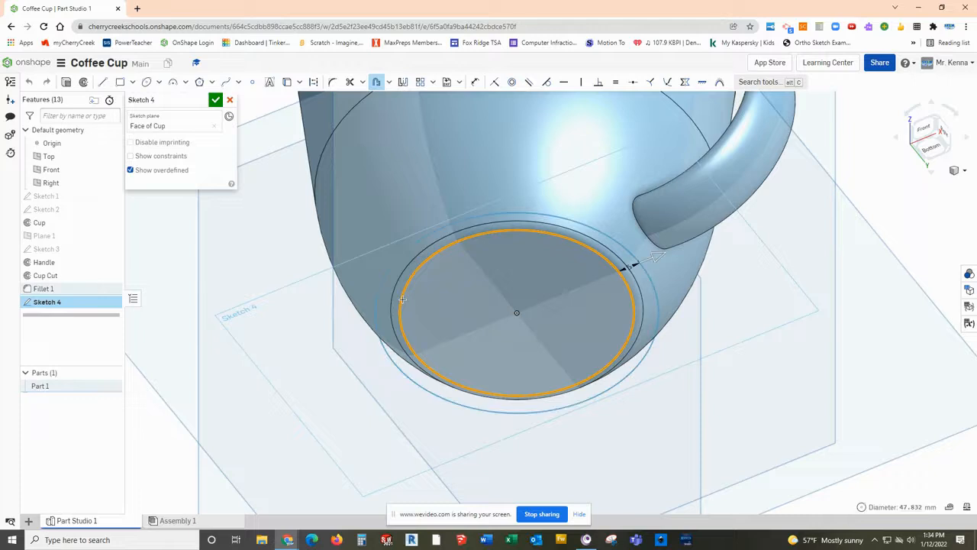
left_click(661, 255)
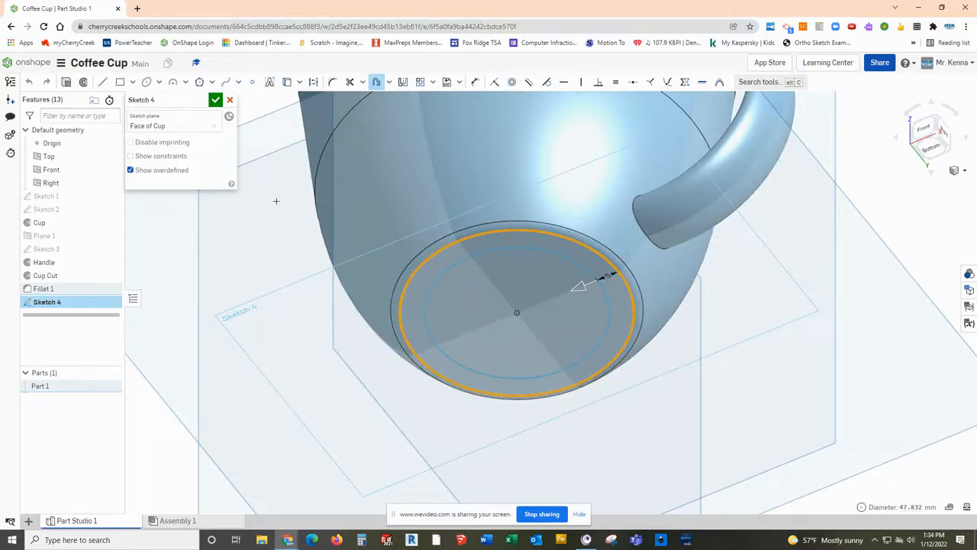
left_click(216, 100)
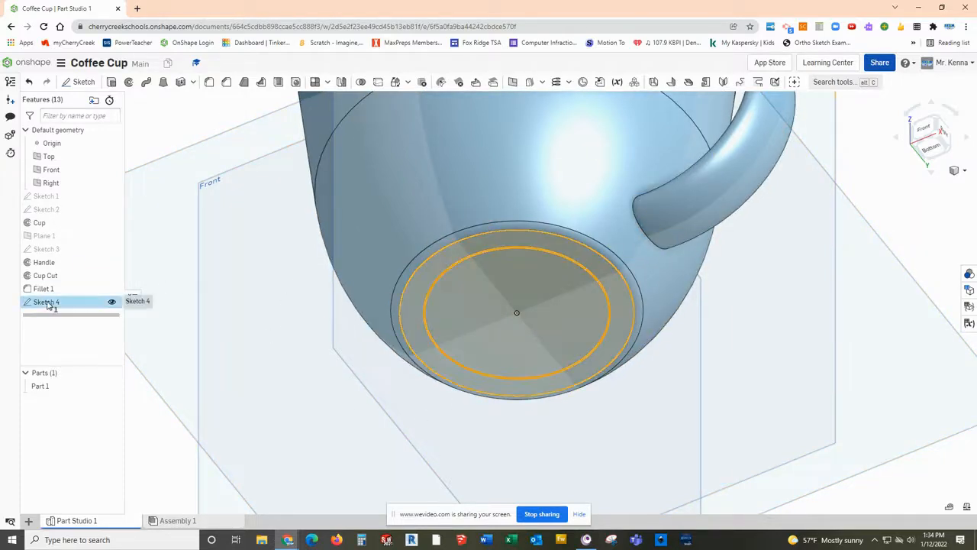
Step: Extrude Sketch 4 as a 2 mm deep blind removal to recess the underside of the cup
left_click(111, 83)
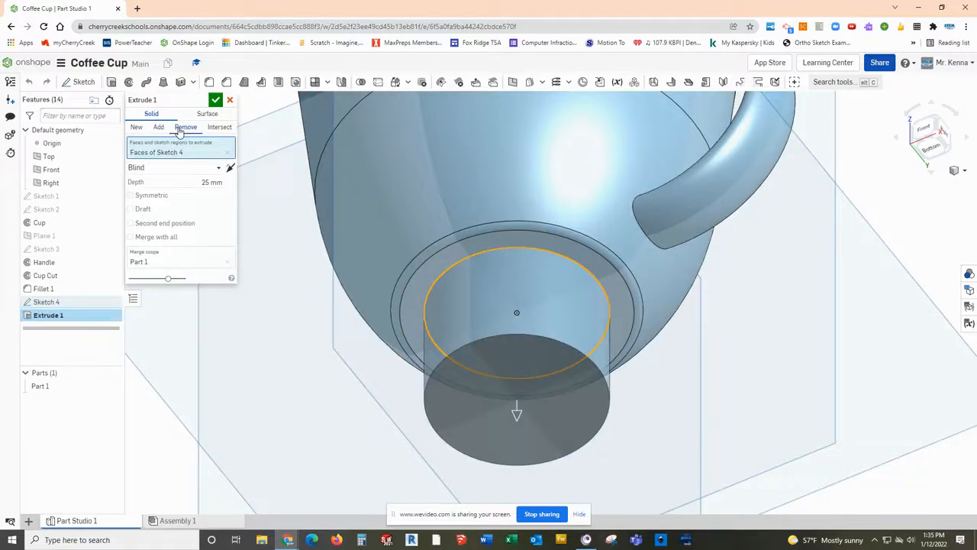
left_click(179, 128)
left_click(216, 182)
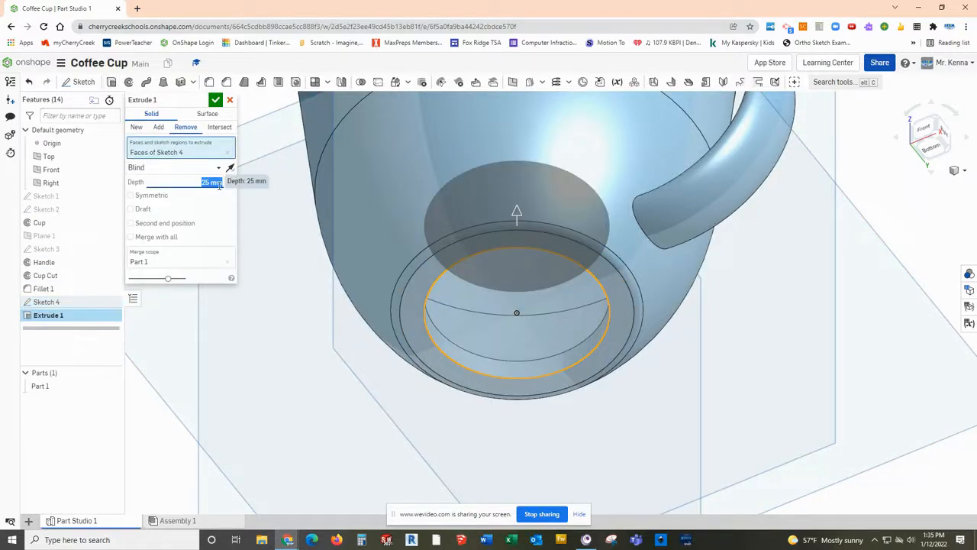
type("2")
key("Return")
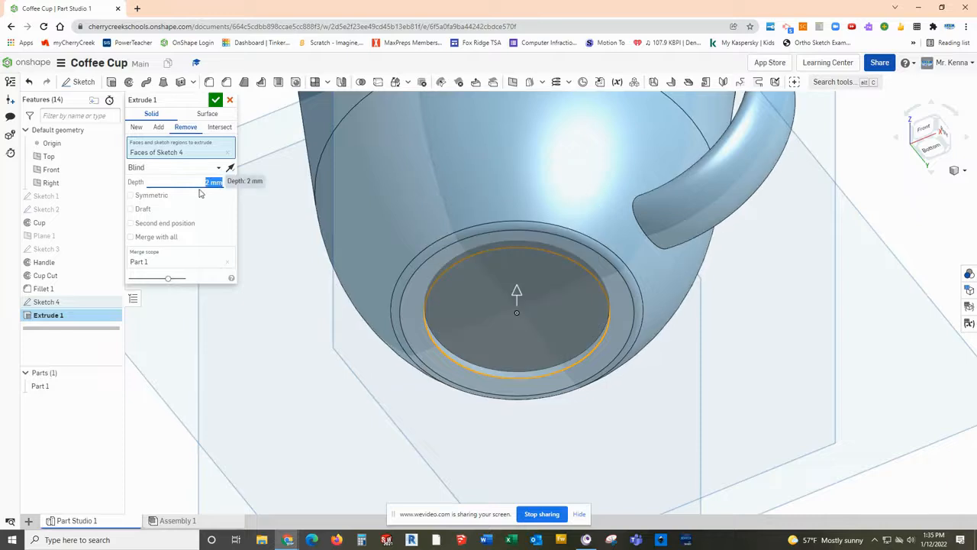
left_click(216, 101)
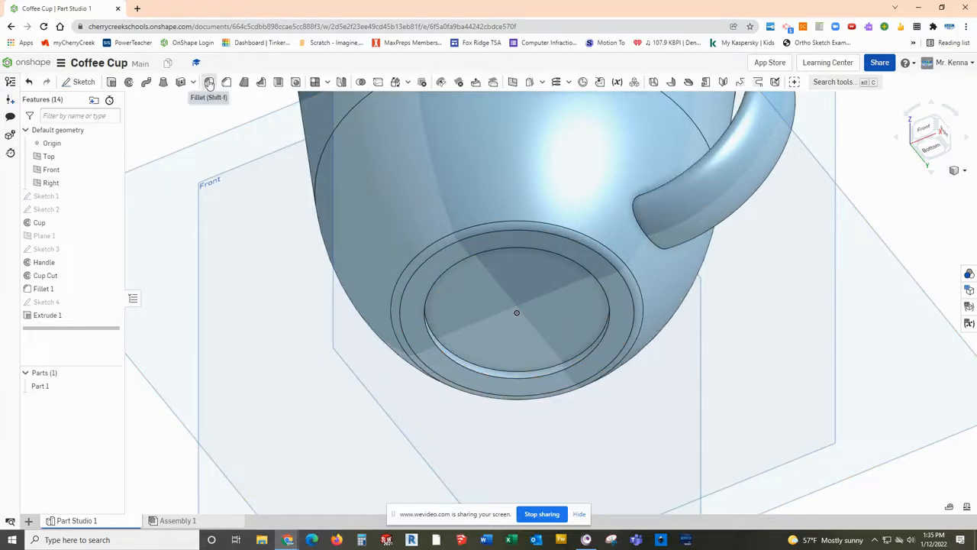
Step: Fillet the inner and outer circular edges of the base recess with a 1 mm radius
left_click(210, 82)
left_click(210, 186)
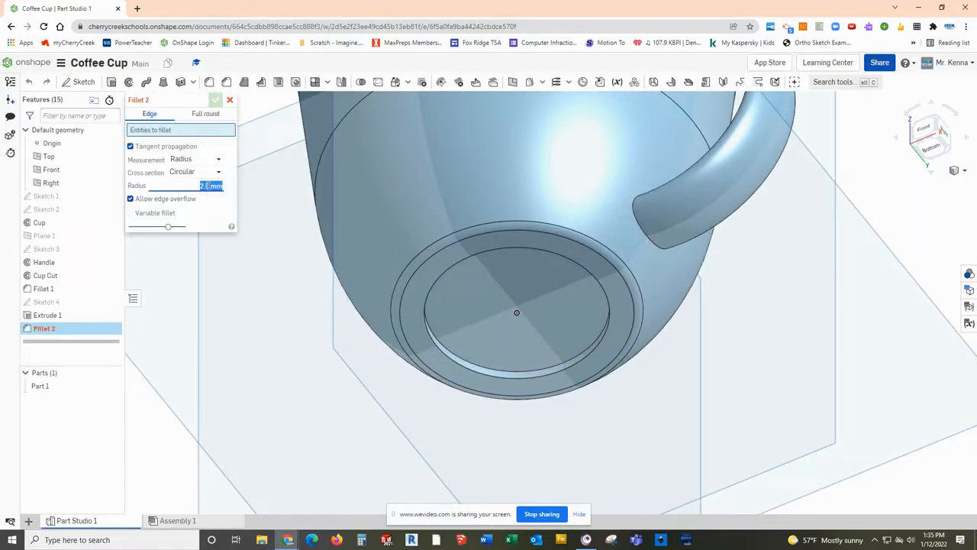
type("1")
key("Return")
left_click(453, 349)
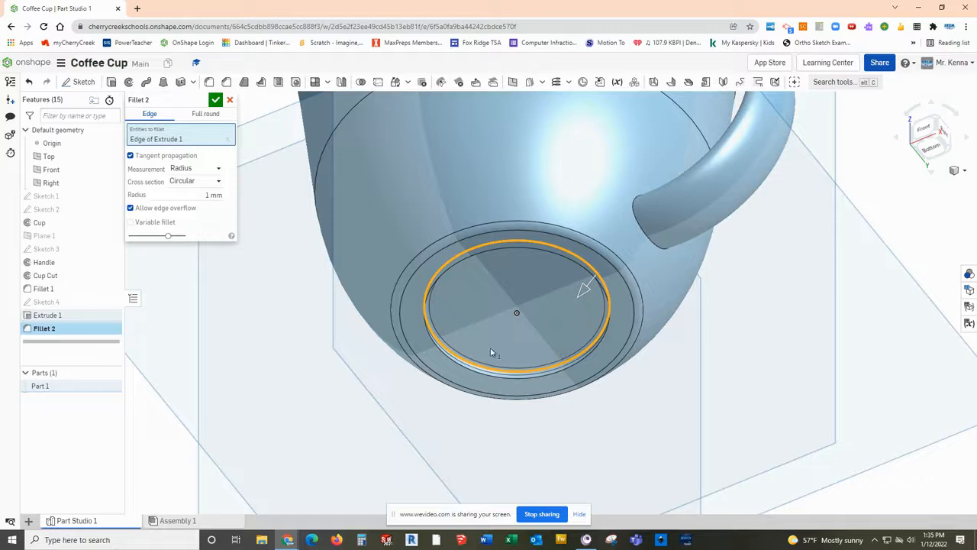
left_click(442, 358)
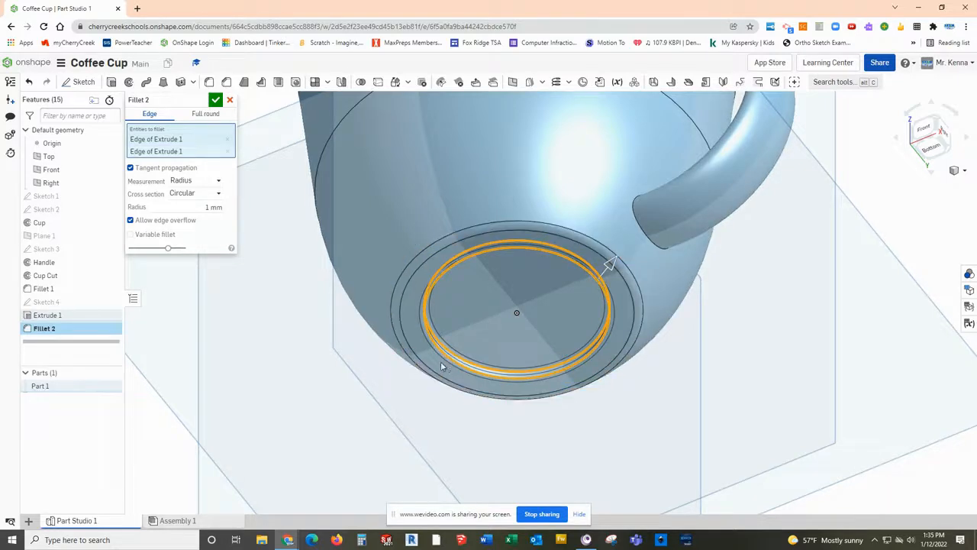
key("Return")
Step: Return to the isometric view and hide the Top, Front and Right planes
right_click_drag(481, 386, 502, 387)
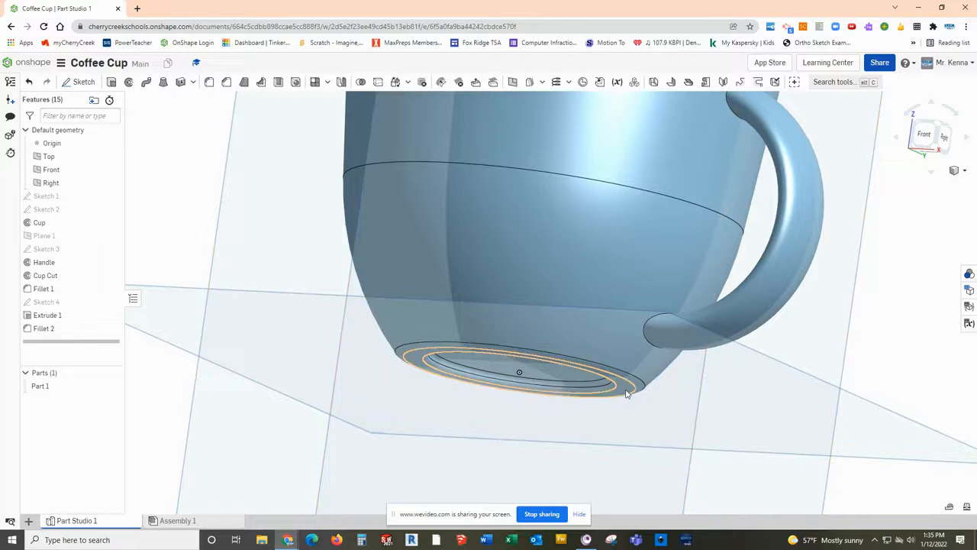
mouse_move(690, 401)
right_mouse_down()
mouse_move(655, 355)
mouse_move(689, 398)
right_mouse_up()
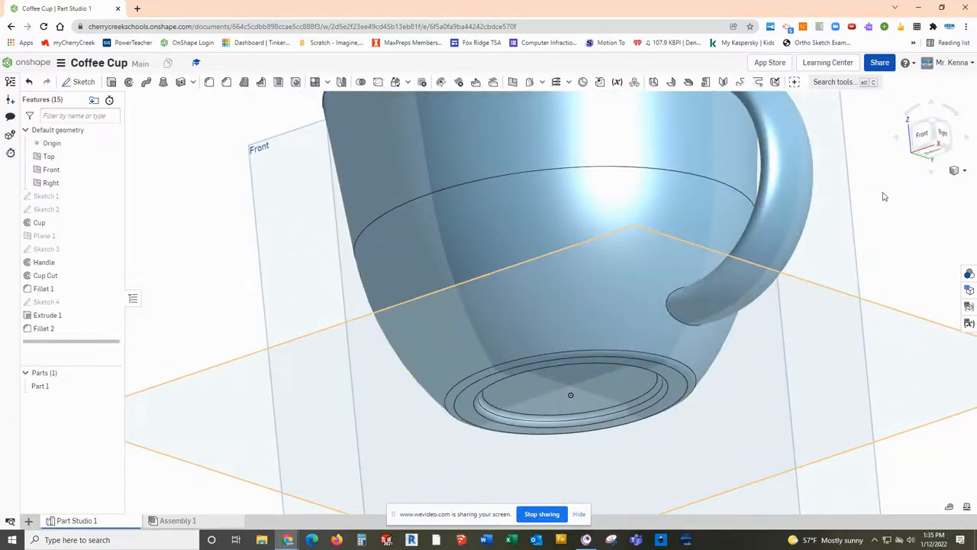
left_click(933, 126)
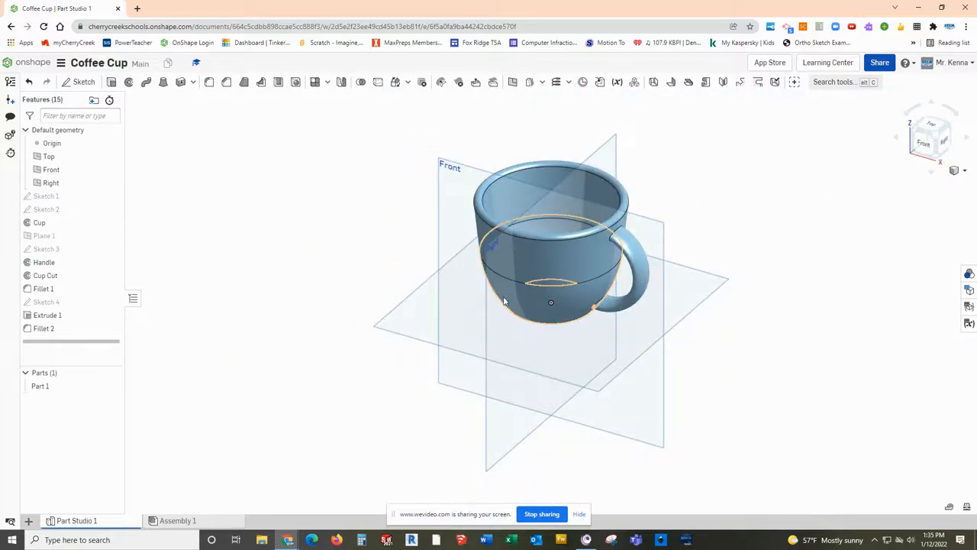
left_click(112, 157)
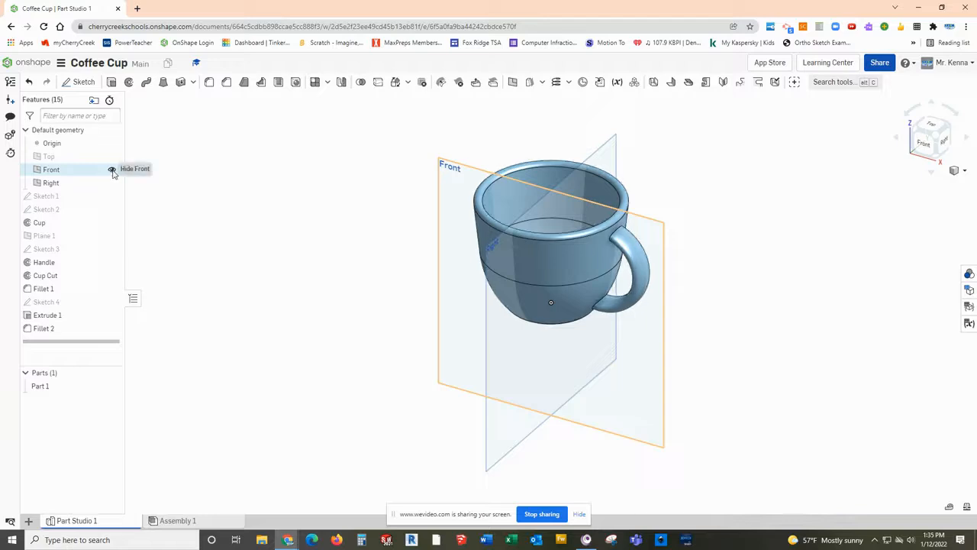
left_click(112, 170)
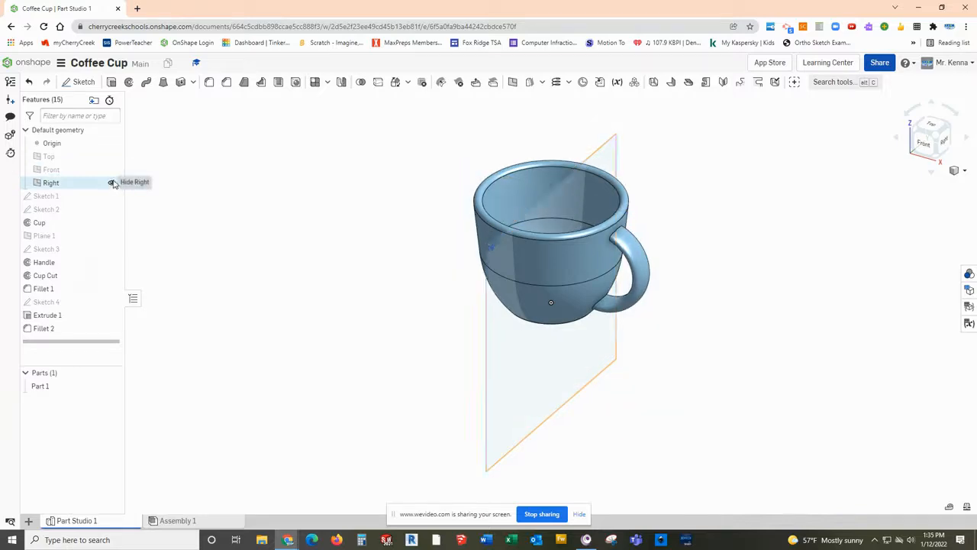
left_click(112, 184)
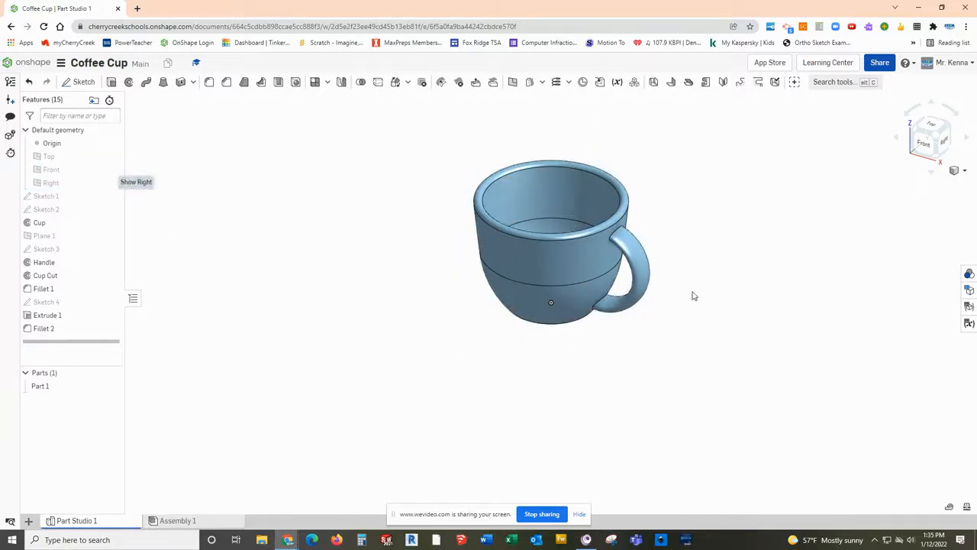
Step: Rename the part as "Coffee Cup"
right_click(40, 386)
left_click(77, 228)
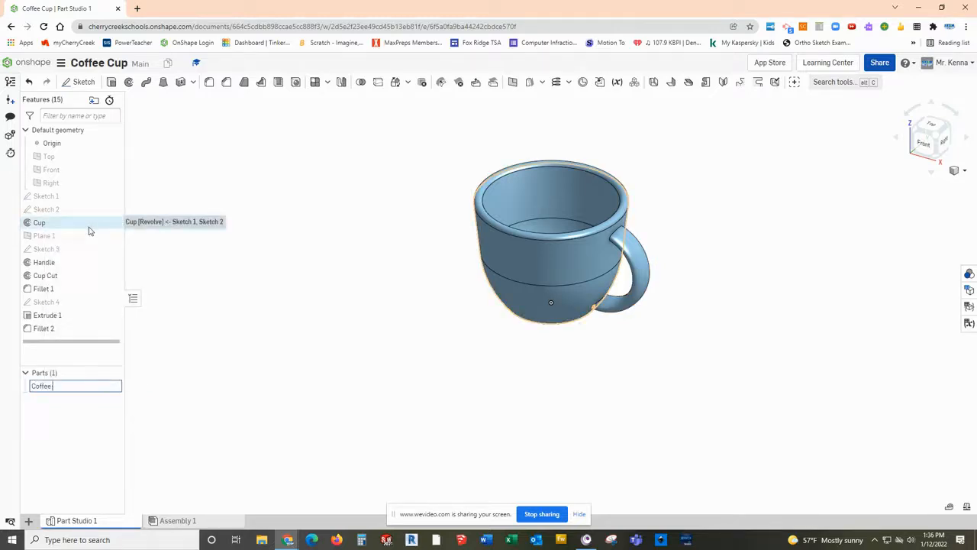
key("Return")
Step: Assign Porcelain from the Onshape Material Library to the Coffee Cup part
right_click(46, 386)
left_click(97, 251)
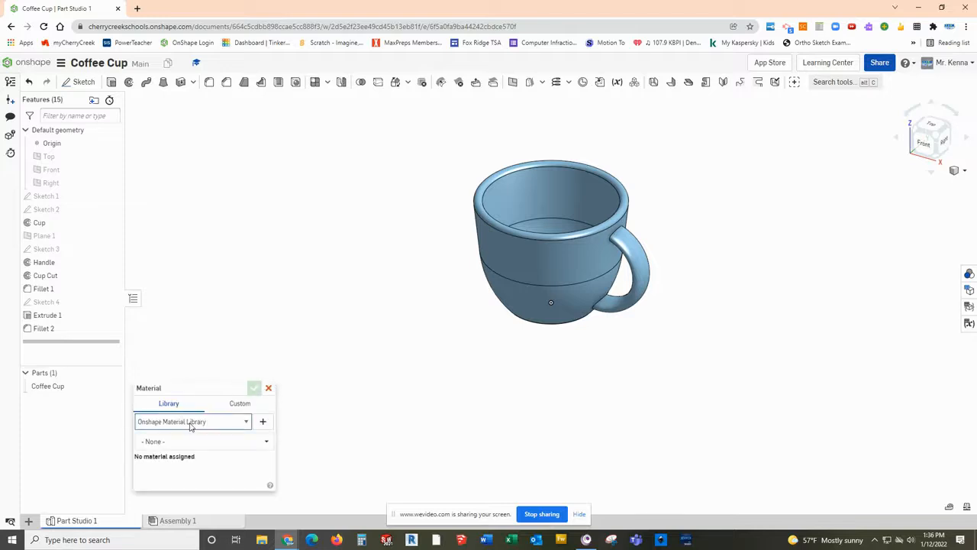
left_click(187, 442)
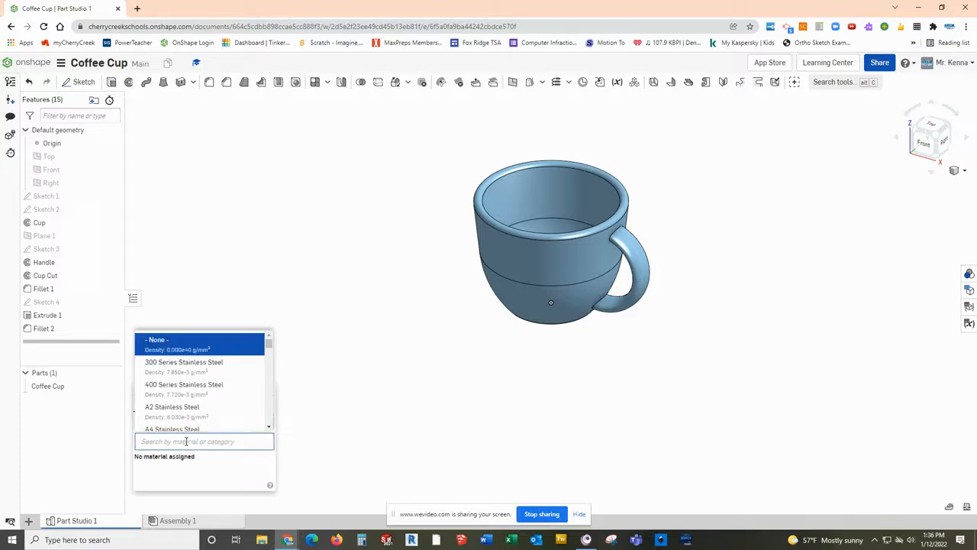
type("por")
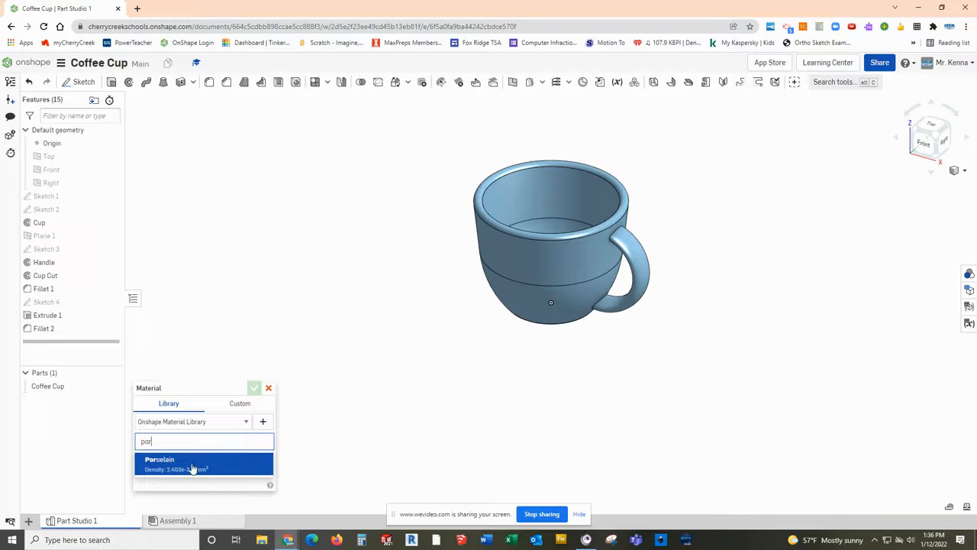
left_click(192, 465)
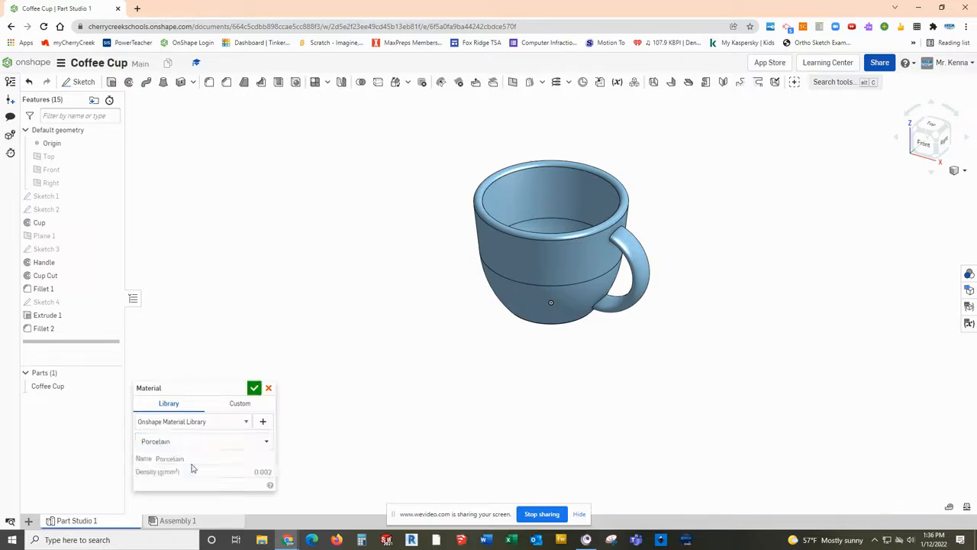
left_click(254, 388)
Step: Change the Coffee Cup part's appearance to light green, colour CBE7BE
right_click(57, 386)
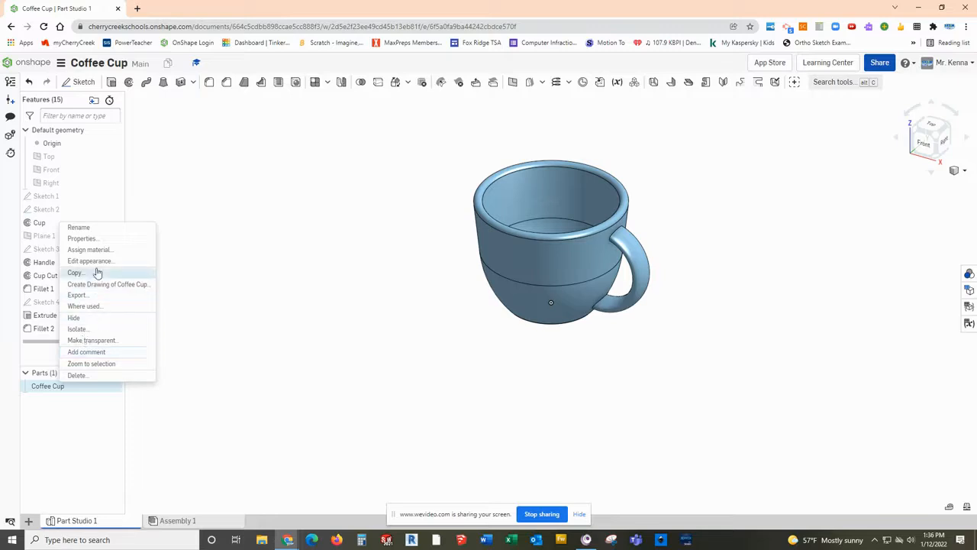
left_click(90, 261)
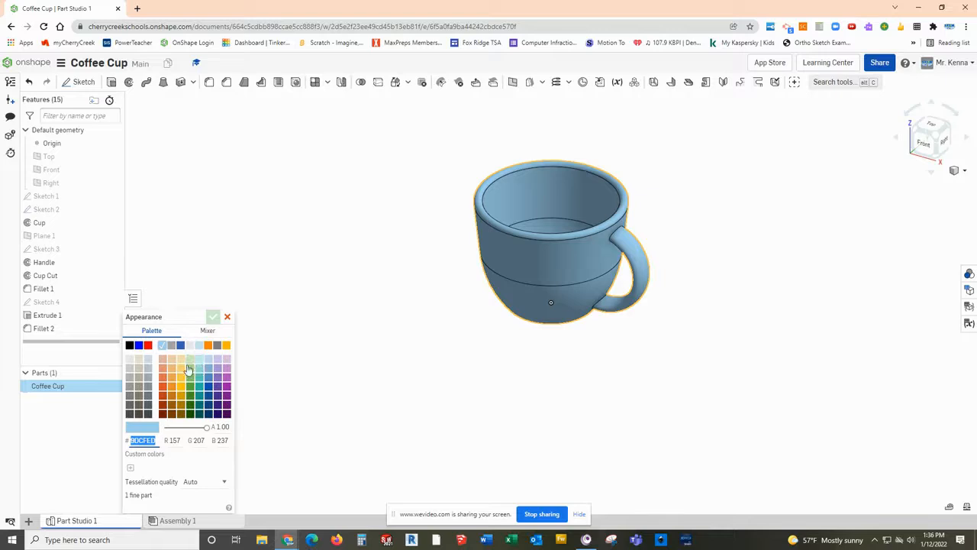
left_click(190, 360)
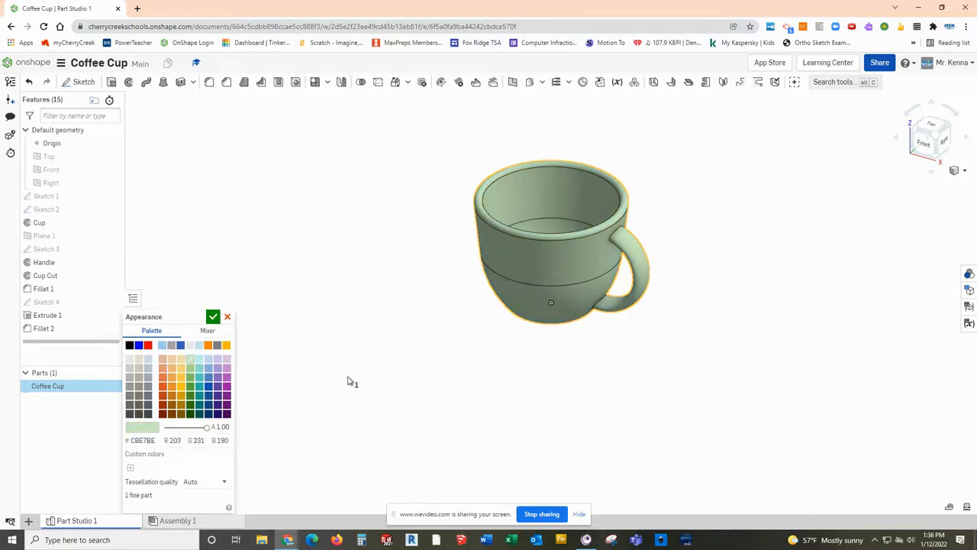
left_click(213, 316)
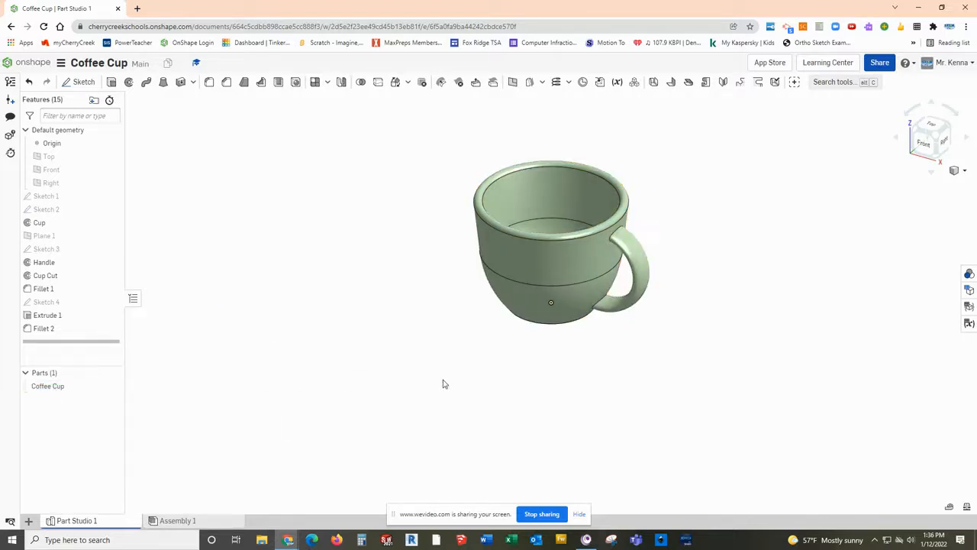
Step: Examine the mass properties of the Coffee Cup part
left_click(968, 507)
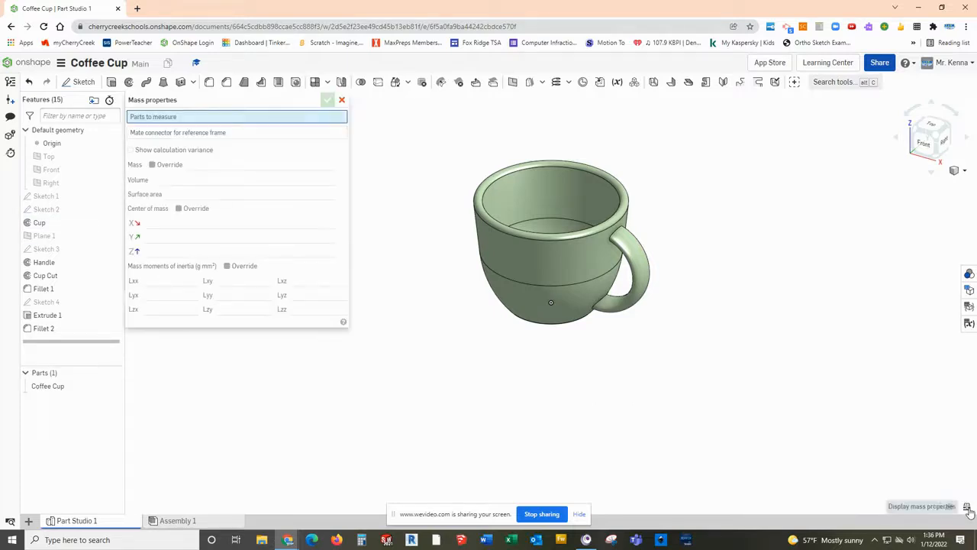
left_click(41, 387)
scroll(520, 251, "up", 3)
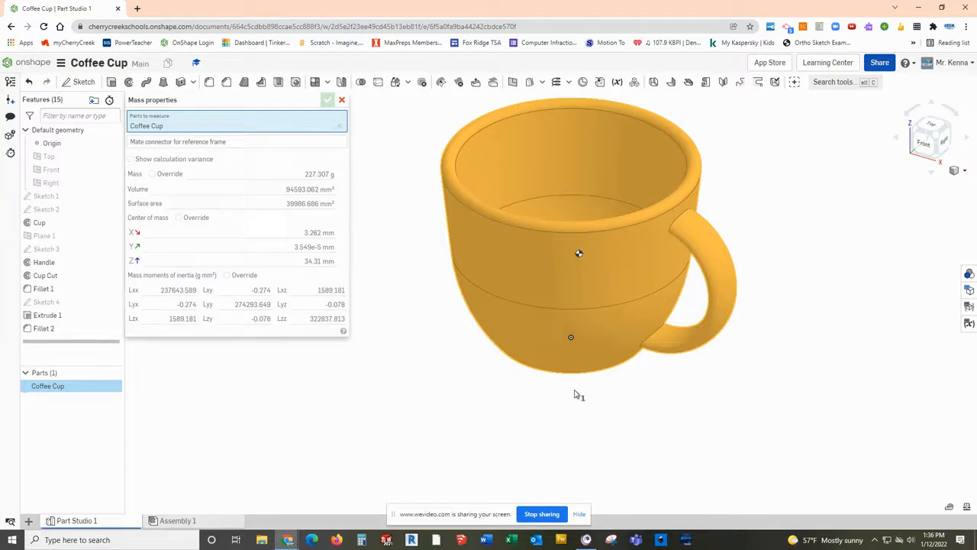
scroll(583, 401, "down", 3)
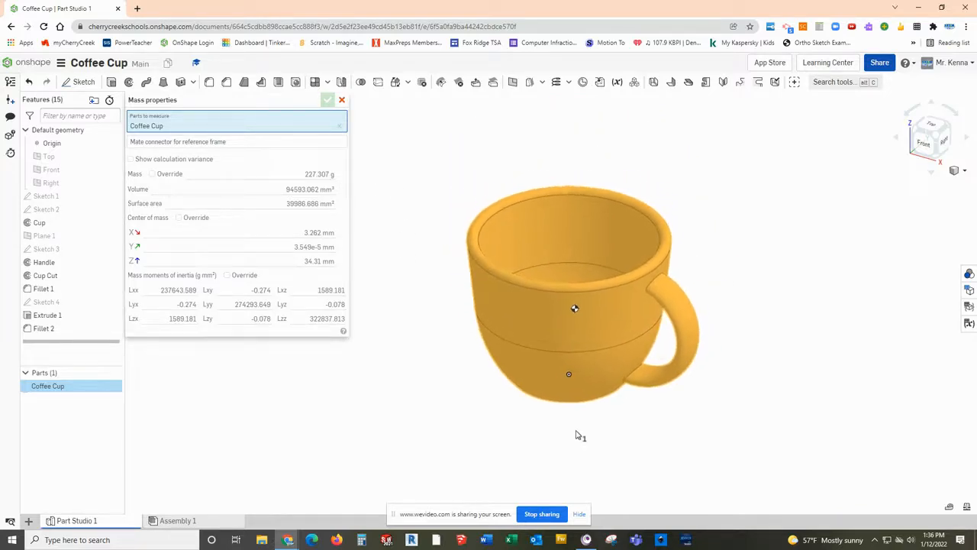
scroll(572, 413, "down", 2)
scroll(571, 413, "up", 3)
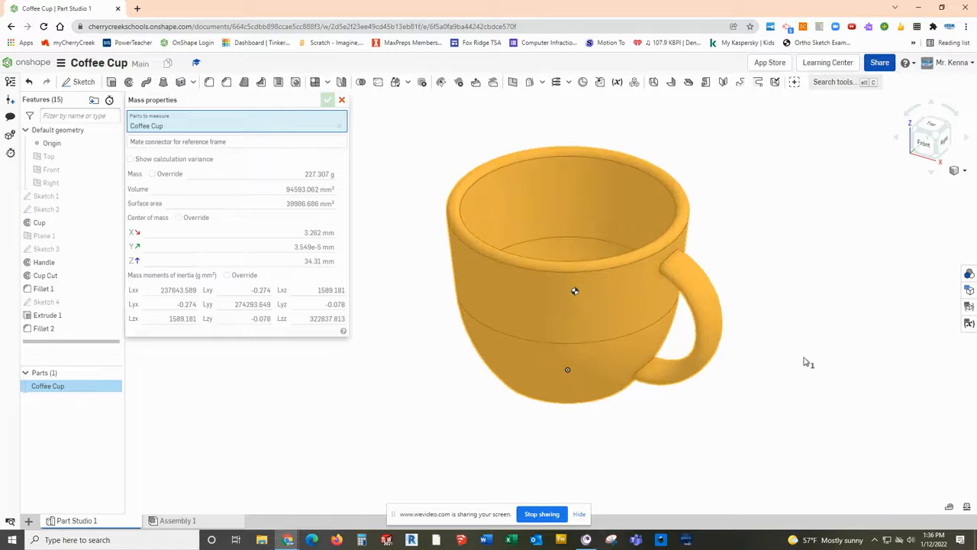